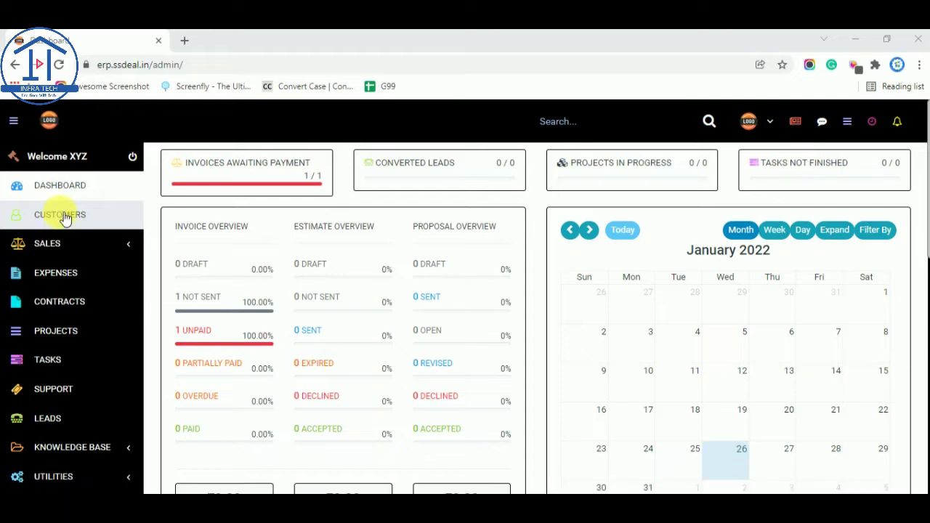
Start a new customer from the Customers list and step through its phone and website fields
{"action": "left_click", "coordinate": [62, 218]}
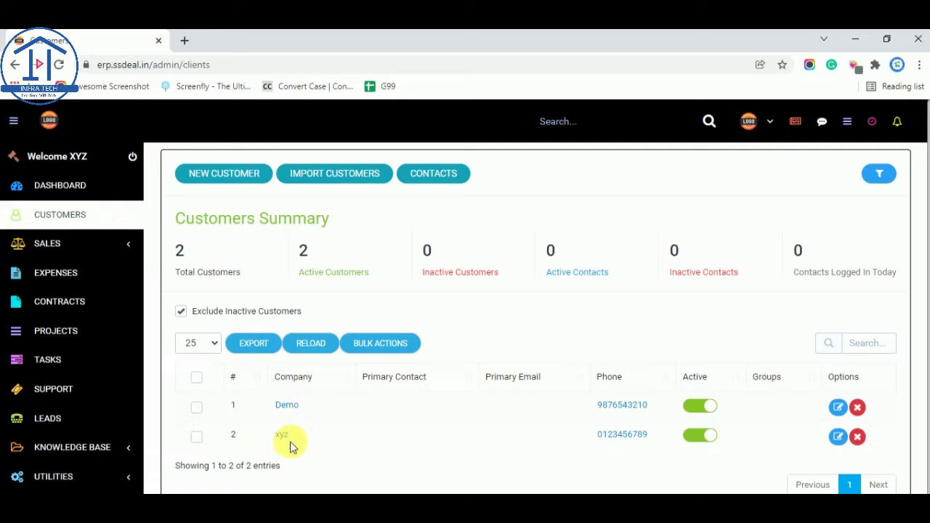
{"action": "left_click", "coordinate": [224, 175]}
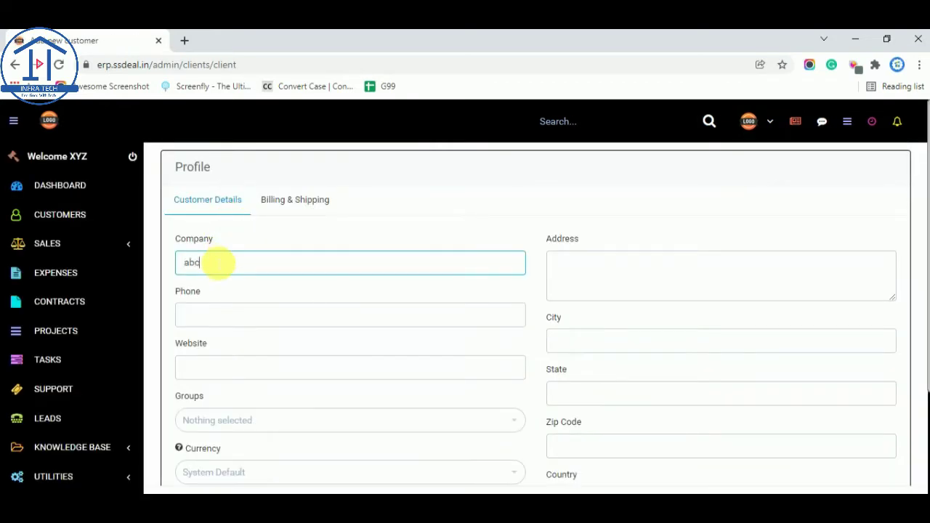
{"action": "left_click", "coordinate": [241, 317]}
{"action": "left_click", "coordinate": [225, 370]}
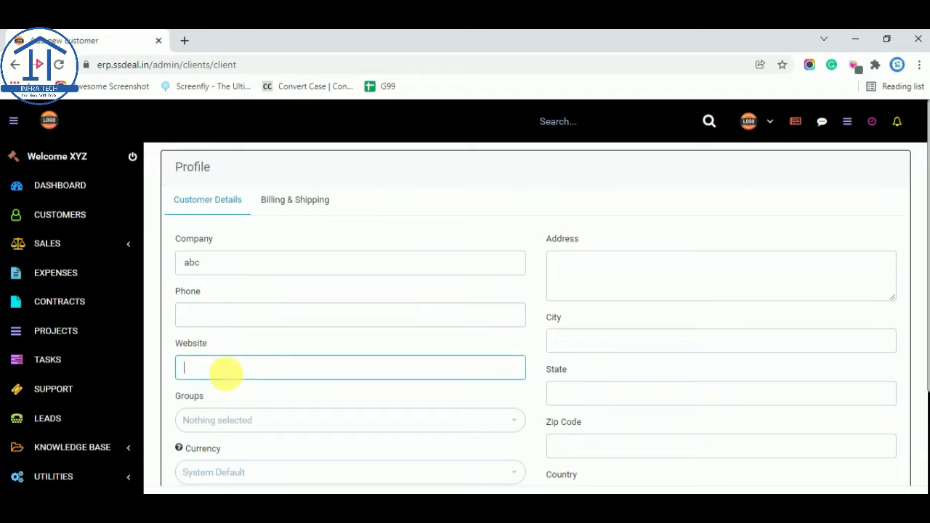
{"action": "scroll", "coordinate": [229, 378], "scroll_direction": "down", "scroll_amount": 3}
Leave the customer group unset and choose INR ₹ as the customer's currency
{"action": "left_click", "coordinate": [245, 228]}
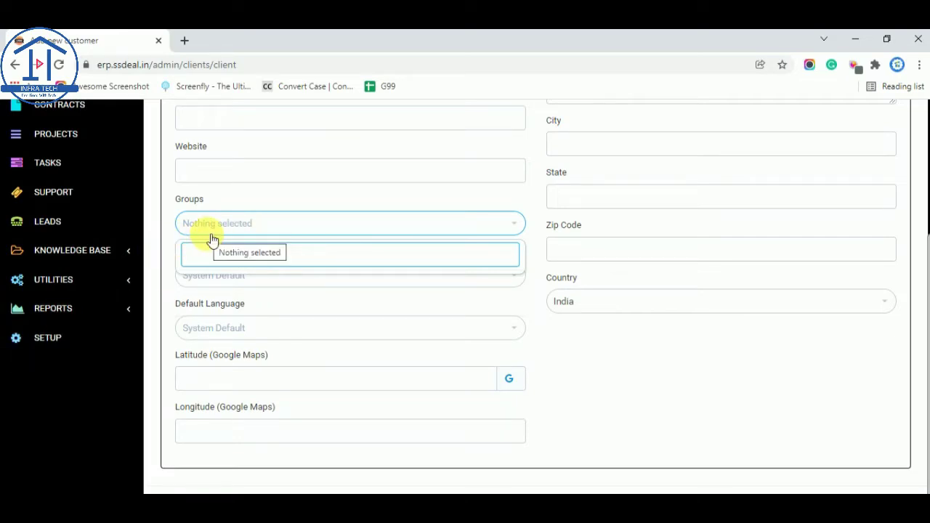
{"action": "left_click", "coordinate": [251, 228]}
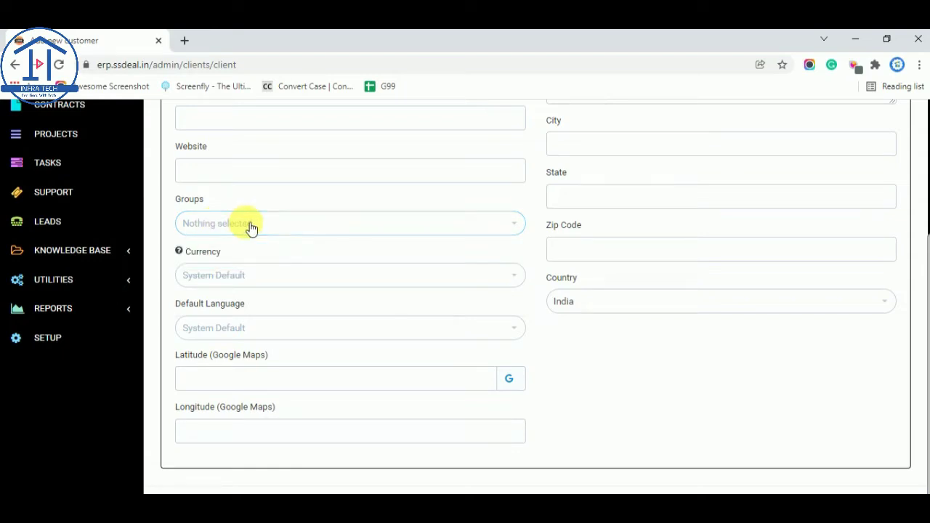
{"action": "left_click", "coordinate": [234, 274]}
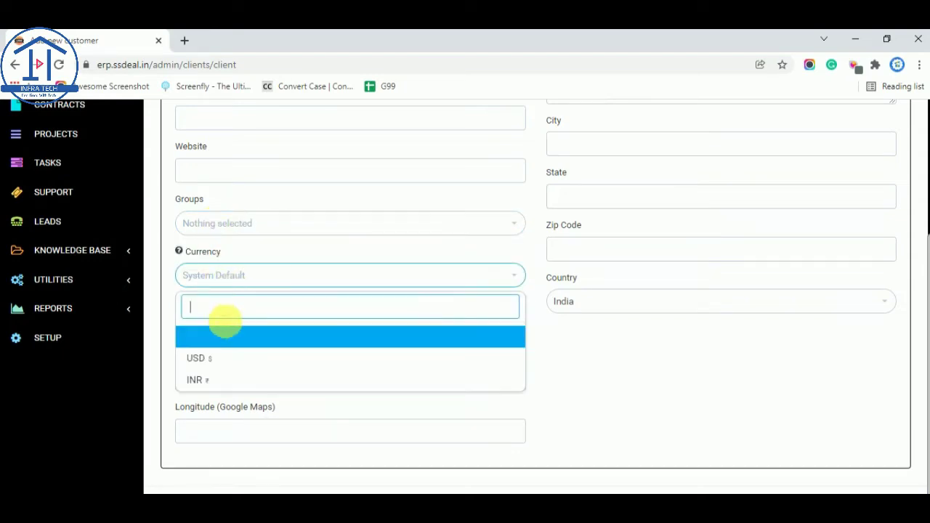
{"action": "left_click", "coordinate": [230, 382]}
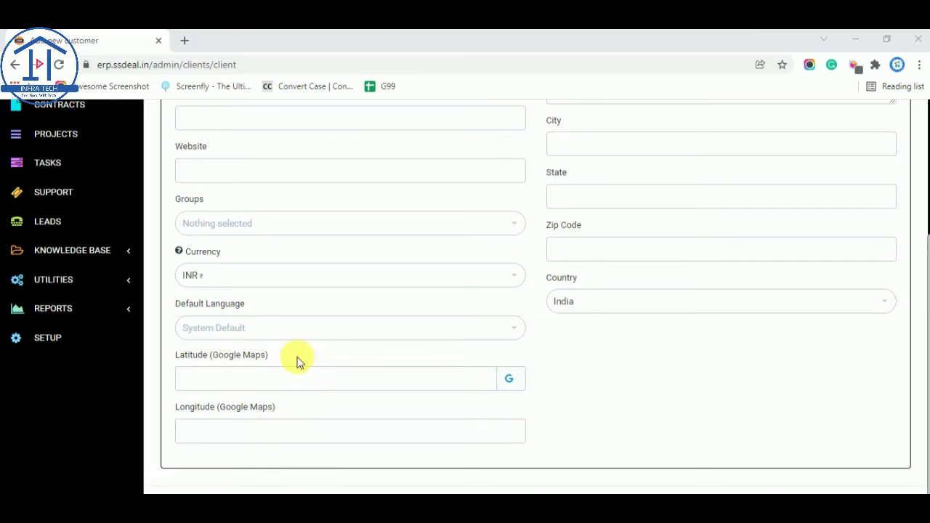
{"action": "left_click", "coordinate": [281, 287]}
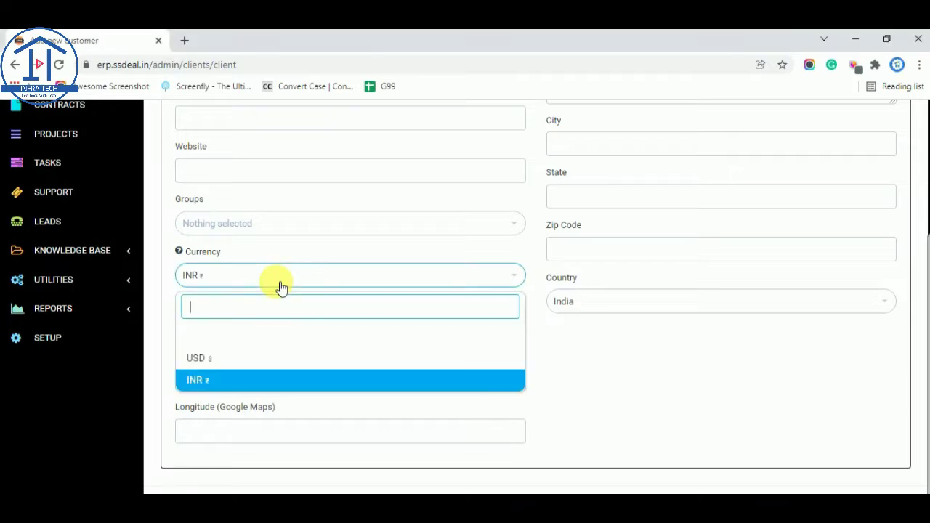
{"action": "left_click", "coordinate": [276, 284]}
Set the default language to English, passing over the latitude and longitude fields
{"action": "left_click", "coordinate": [260, 334]}
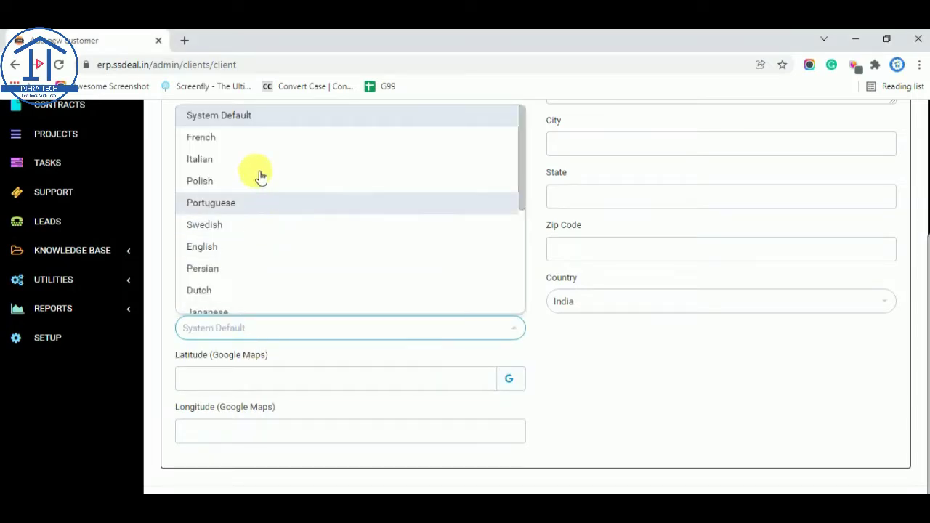
{"action": "left_click", "coordinate": [266, 251]}
{"action": "left_click", "coordinate": [253, 382]}
{"action": "left_click", "coordinate": [247, 436]}
{"action": "scroll", "coordinate": [283, 402], "scroll_direction": "up", "scroll_amount": 3}
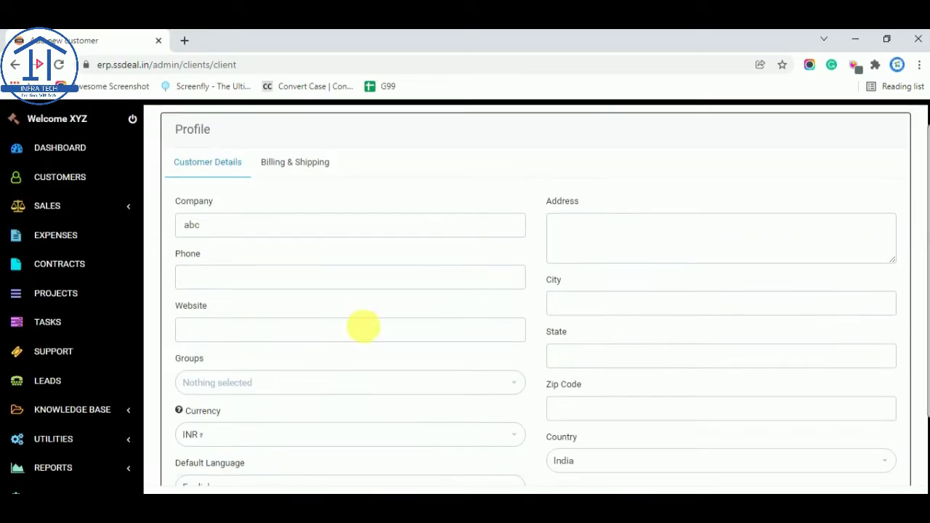
Step through the address, city, state and zip code fields of the customer form
{"action": "left_click", "coordinate": [557, 235]}
{"action": "left_click", "coordinate": [582, 305]}
{"action": "left_click", "coordinate": [584, 356]}
{"action": "scroll", "coordinate": [577, 332], "scroll_direction": "down", "scroll_amount": 3}
{"action": "left_click", "coordinate": [571, 250]}
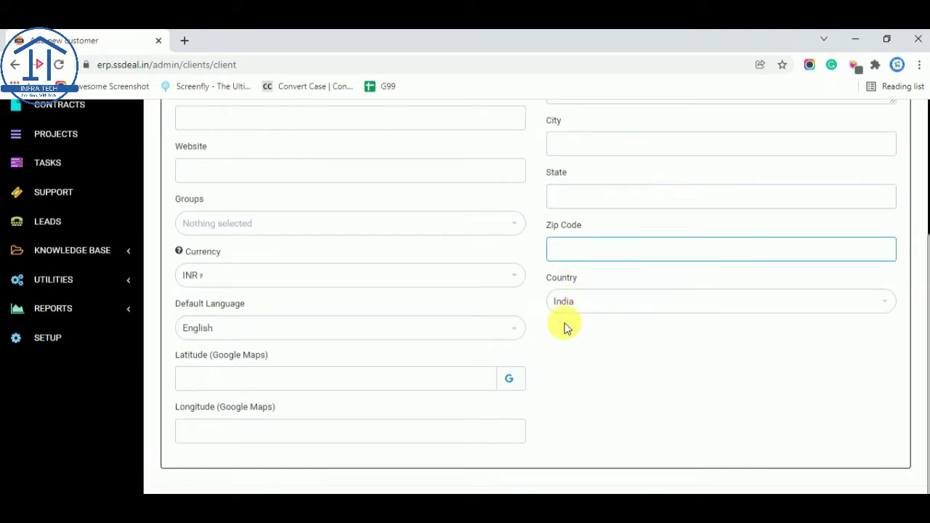
{"action": "scroll", "coordinate": [526, 318], "scroll_direction": "up", "scroll_amount": 3}
{"action": "scroll", "coordinate": [409, 277], "scroll_direction": "down", "scroll_amount": 3}
{"action": "scroll", "coordinate": [453, 312], "scroll_direction": "up", "scroll_amount": 3}
{"action": "scroll", "coordinate": [422, 275], "scroll_direction": "down", "scroll_amount": 1}
{"action": "scroll", "coordinate": [422, 275], "scroll_direction": "down", "scroll_amount": 3}
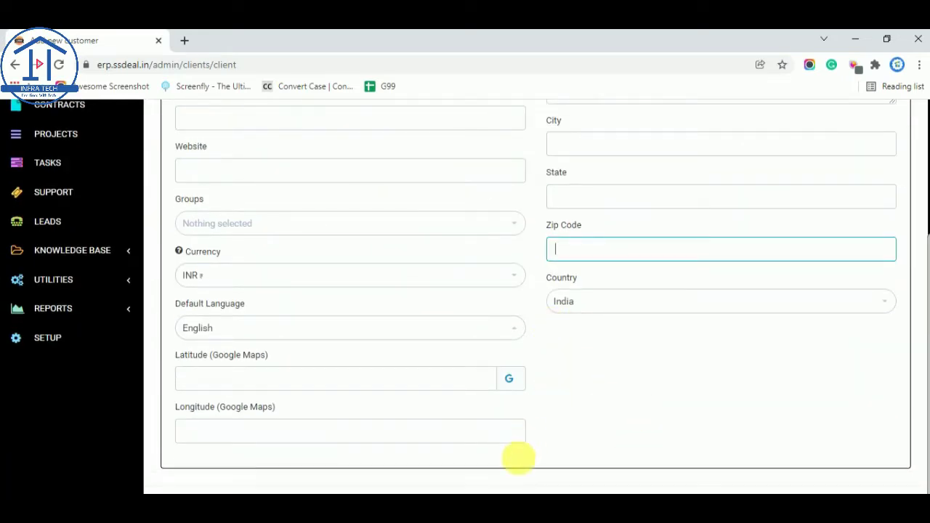
{"action": "scroll", "coordinate": [636, 419], "scroll_direction": "up", "scroll_amount": 3}
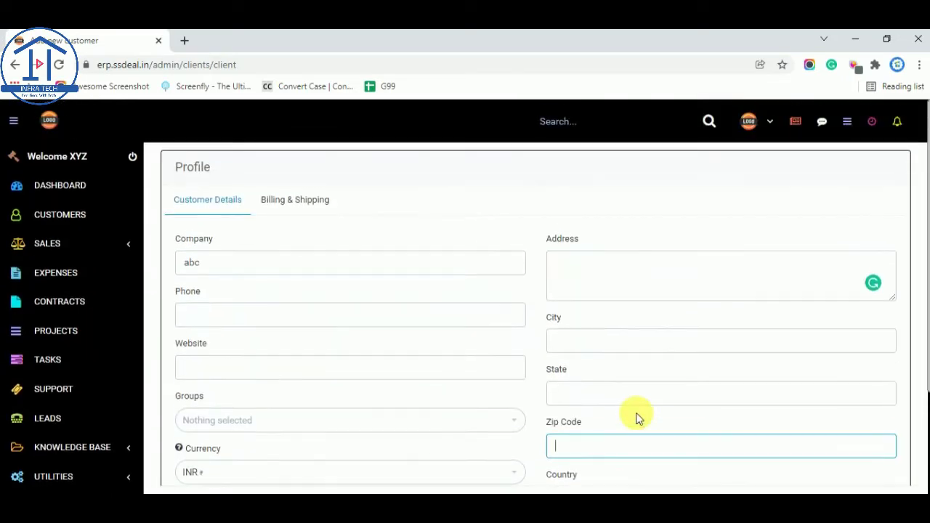
Review the empty billing and shipping address fields, then save customer abc
{"action": "left_click", "coordinate": [305, 206]}
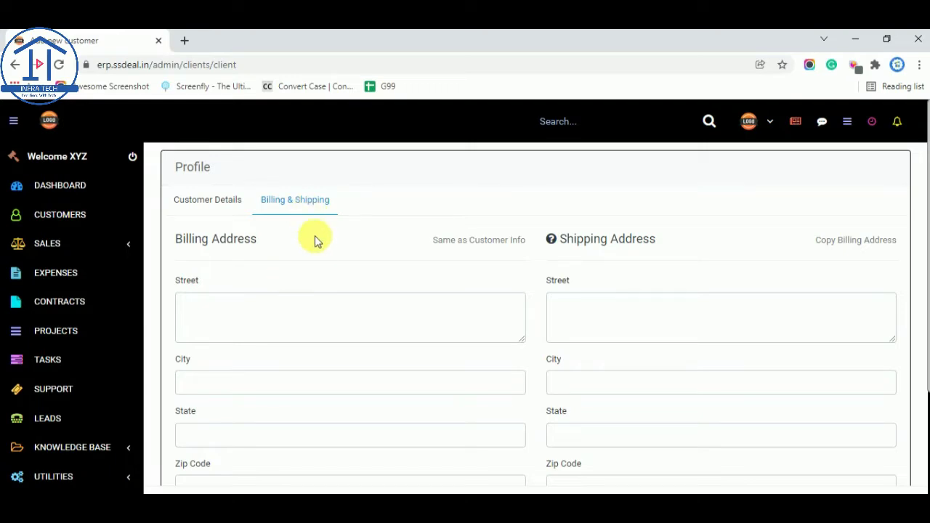
{"action": "scroll", "coordinate": [324, 294], "scroll_direction": "down", "scroll_amount": 2}
{"action": "scroll", "coordinate": [324, 309], "scroll_direction": "up", "scroll_amount": 2}
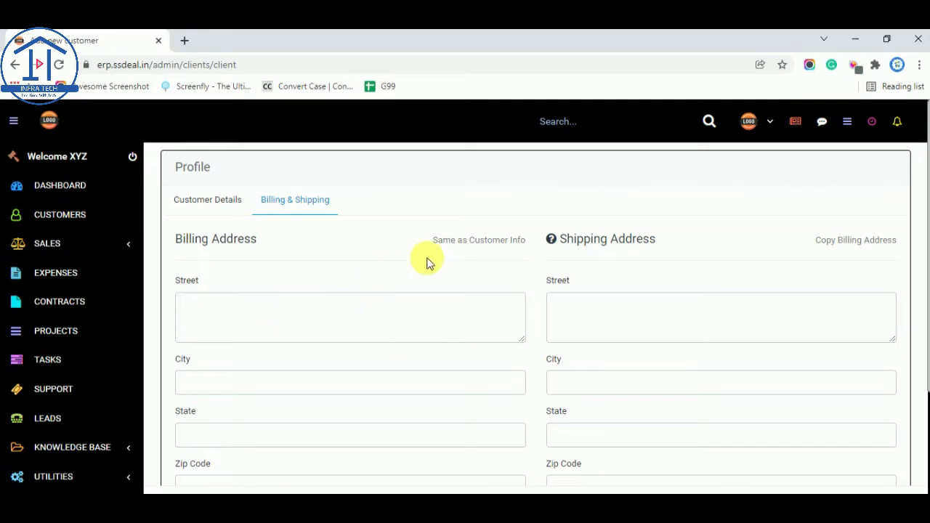
{"action": "left_click", "coordinate": [201, 306]}
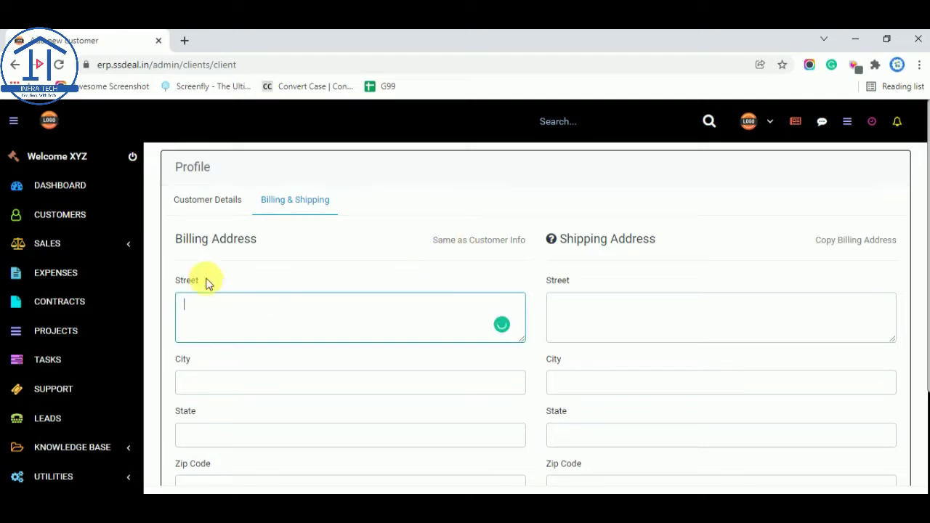
{"action": "scroll", "coordinate": [218, 342], "scroll_direction": "down", "scroll_amount": 2}
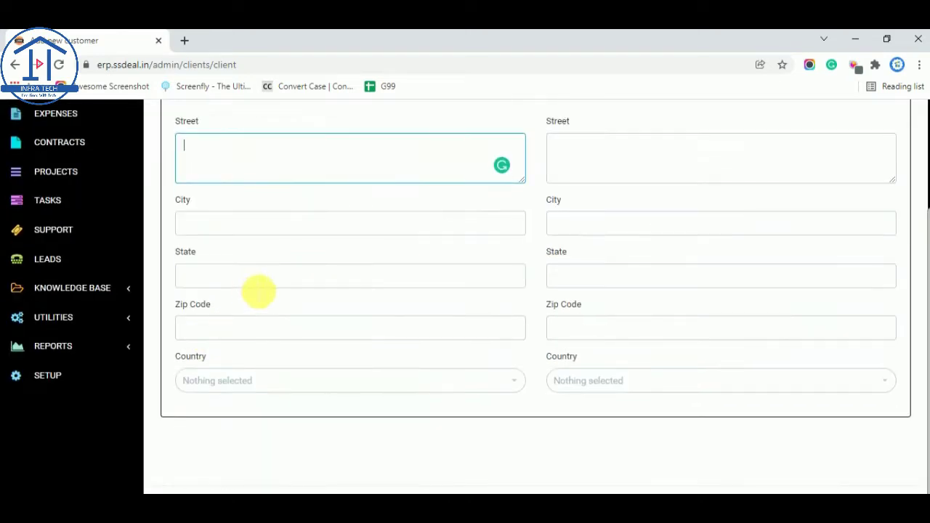
{"action": "scroll", "coordinate": [598, 202], "scroll_direction": "up", "scroll_amount": 2}
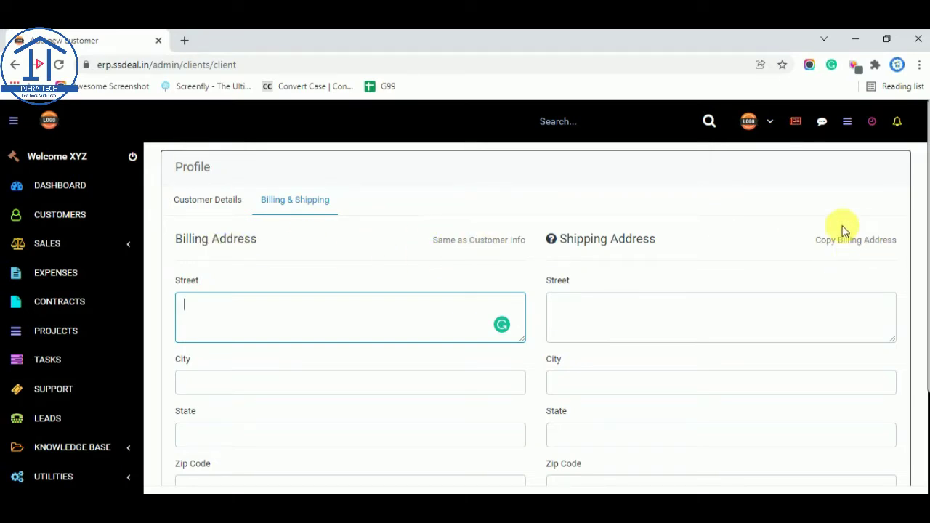
{"action": "scroll", "coordinate": [502, 393], "scroll_direction": "down", "scroll_amount": 3}
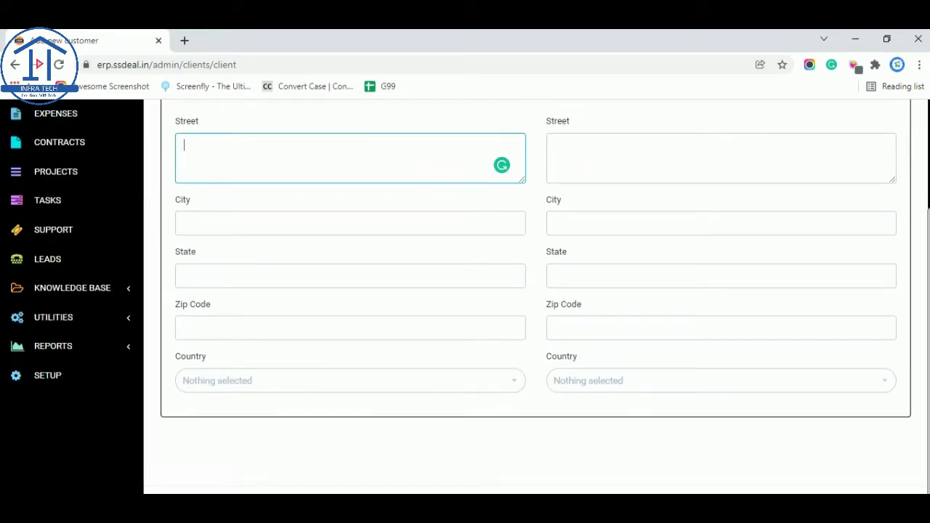
{"action": "scroll", "coordinate": [648, 390], "scroll_direction": "up", "scroll_amount": 3}
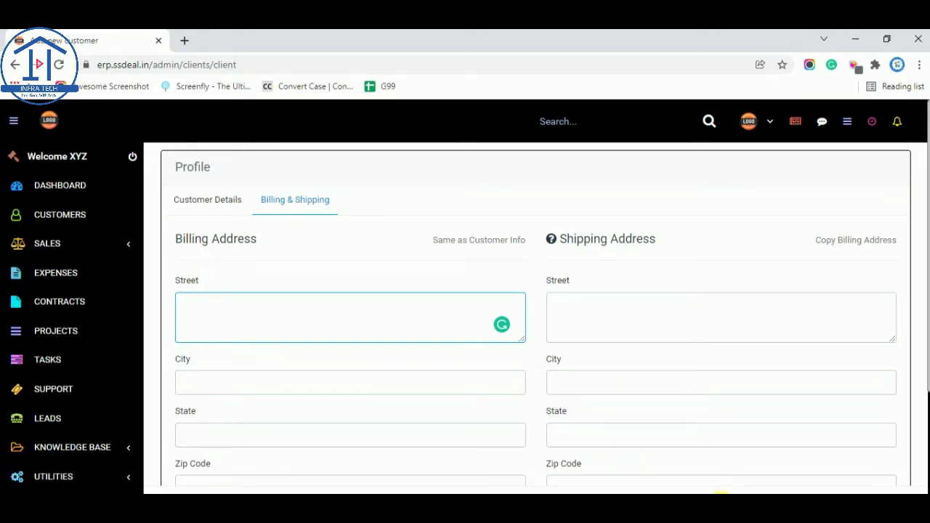
{"action": "left_click", "coordinate": [722, 493]}
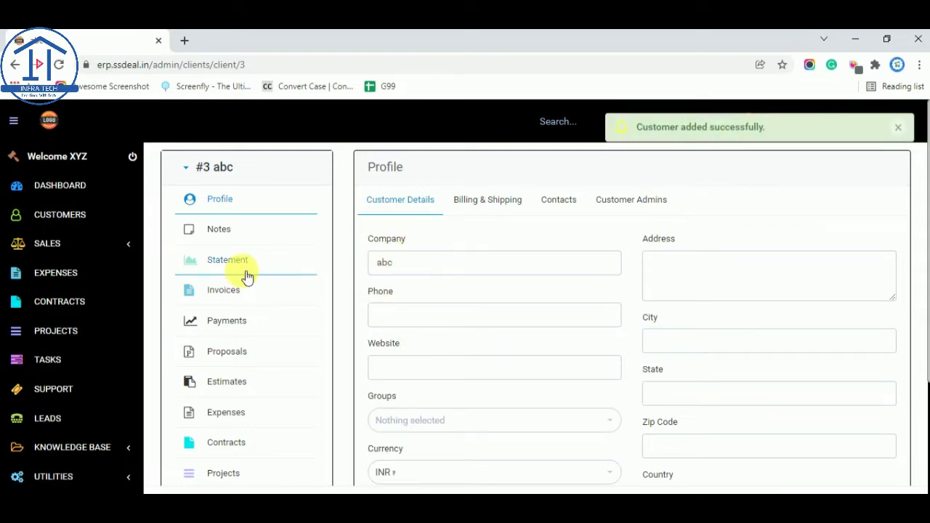
Return to the customers list and confirm abc is listed as #3 beside Demo and xyz
{"action": "left_click", "coordinate": [64, 215]}
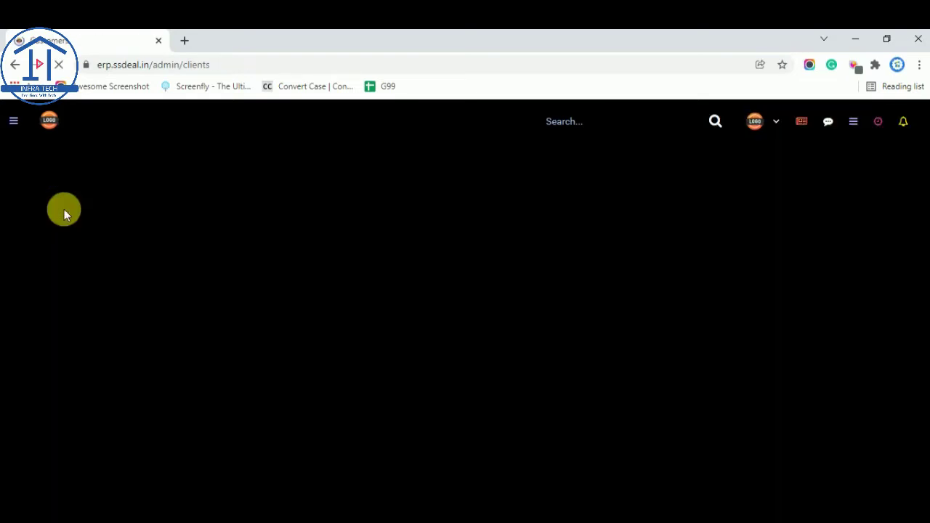
{"action": "scroll", "coordinate": [240, 374], "scroll_direction": "down", "scroll_amount": 1}
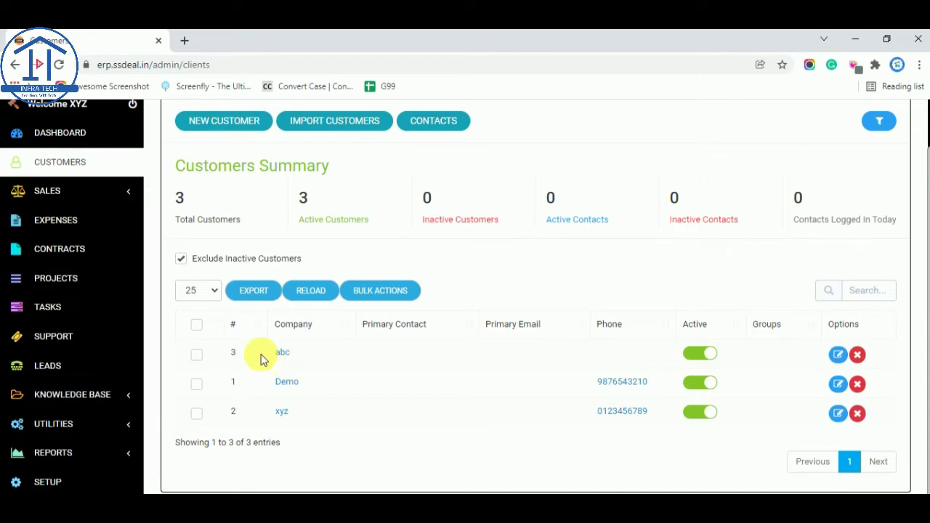
{"action": "left_click_drag", "start_coordinate": [294, 354], "coordinate": [275, 354]}
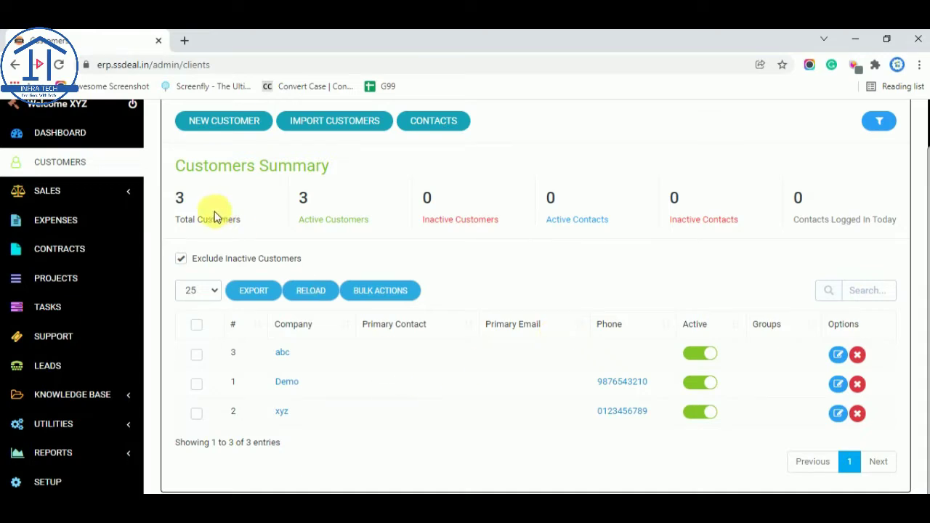
{"action": "scroll", "coordinate": [218, 254], "scroll_direction": "up", "scroll_amount": 2}
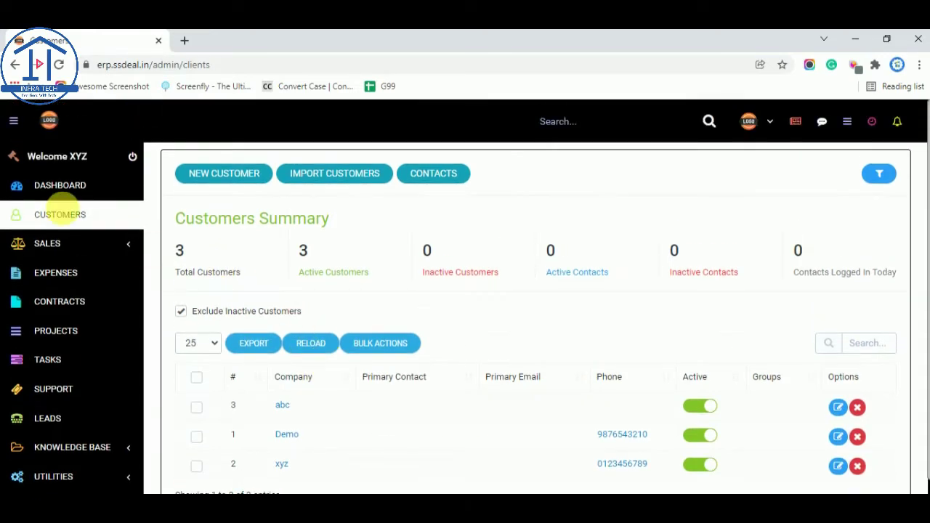
{"action": "left_click", "coordinate": [69, 243]}
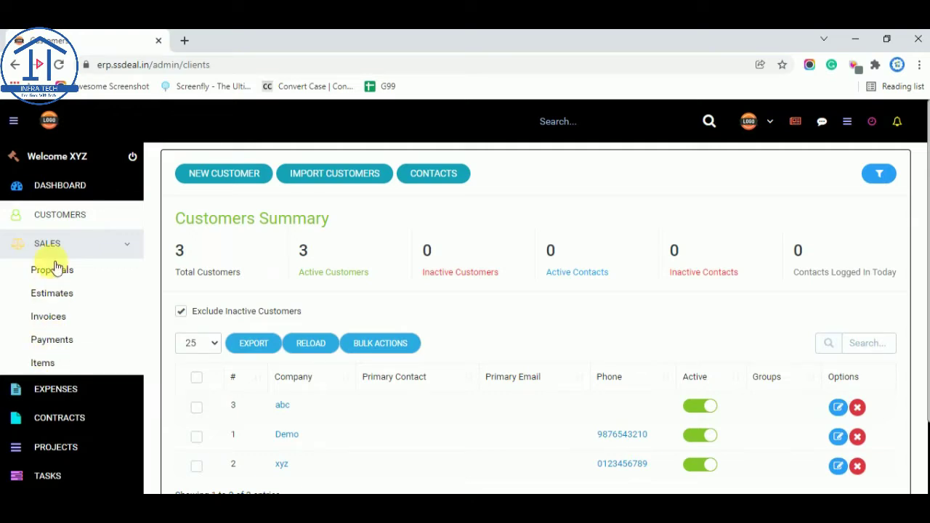
Add a Web Design invoice item at rate 8999 with the Unit field cleared
{"action": "left_click", "coordinate": [45, 363]}
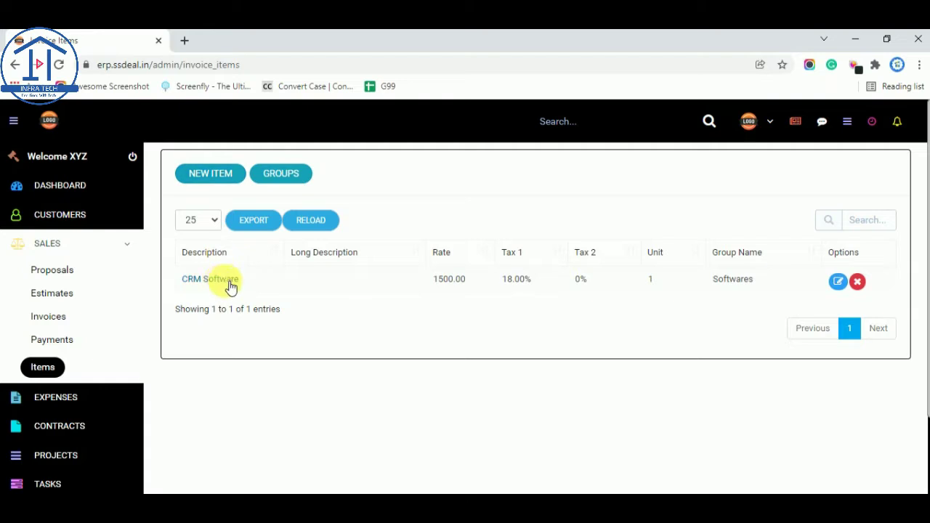
{"action": "left_click_drag", "start_coordinate": [253, 283], "coordinate": [182, 280]}
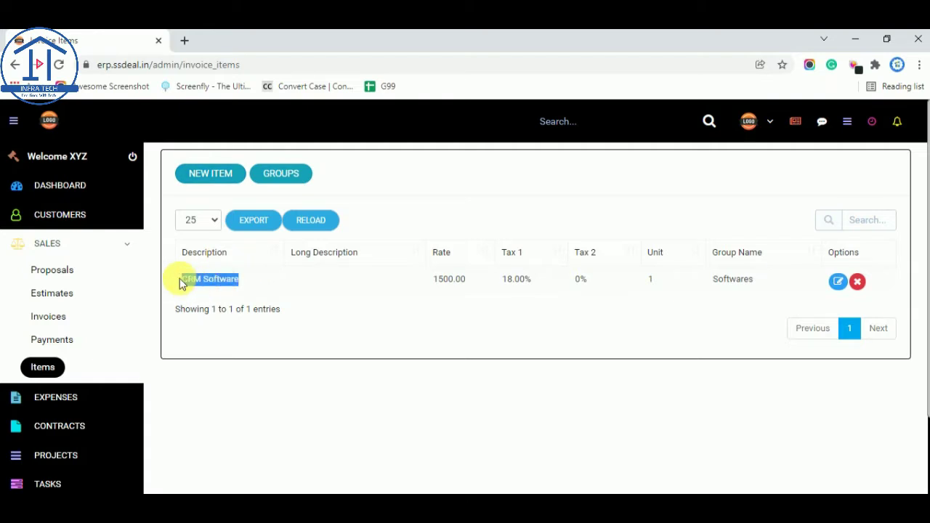
{"action": "left_click", "coordinate": [218, 178]}
{"action": "left_click", "coordinate": [301, 202]}
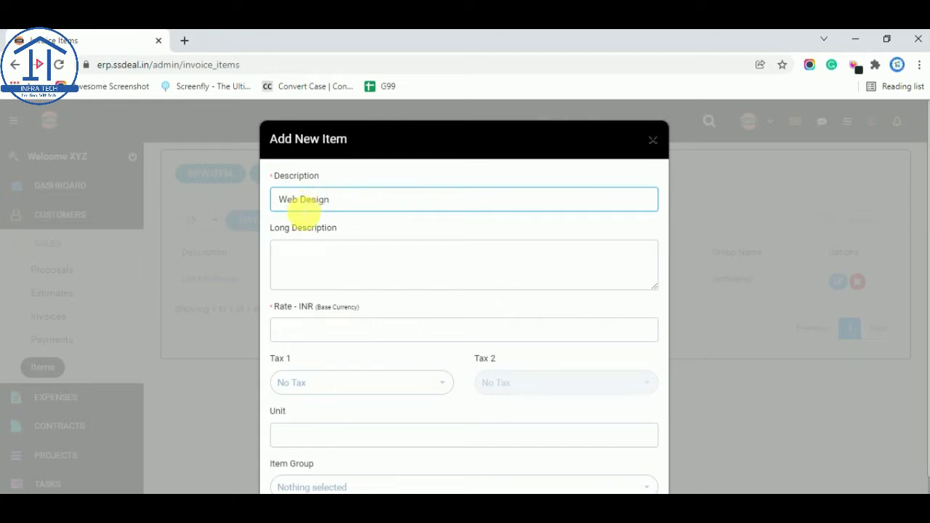
{"action": "scroll", "coordinate": [337, 295], "scroll_direction": "down", "scroll_amount": 1}
{"action": "left_click", "coordinate": [311, 275]}
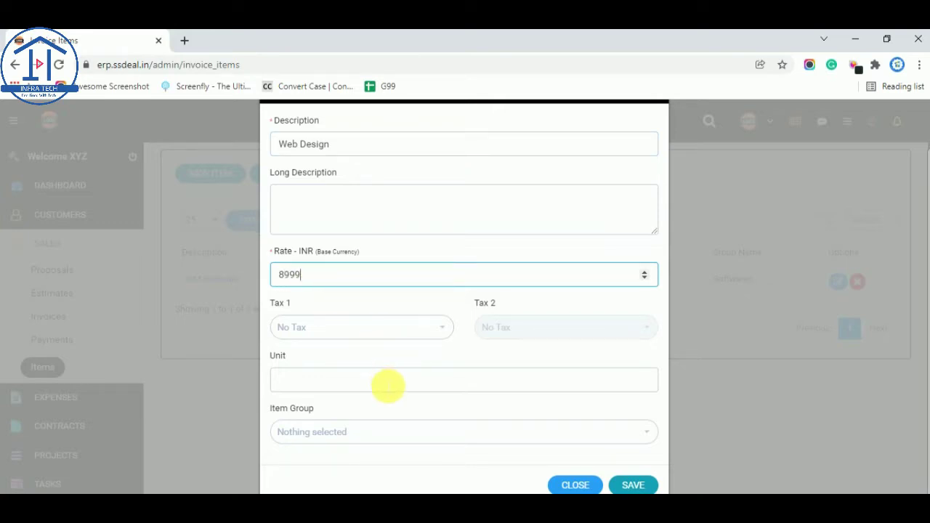
{"action": "left_click", "coordinate": [334, 381]}
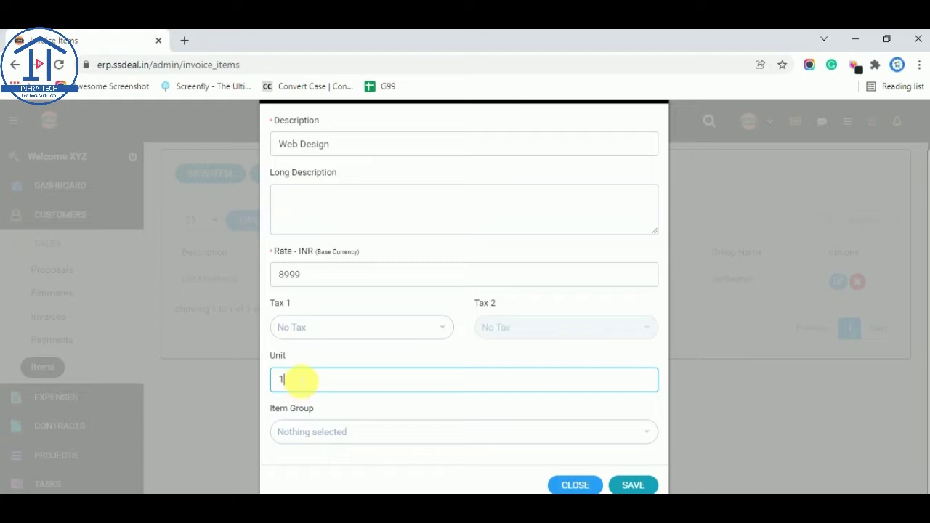
{"action": "double_click", "coordinate": [297, 380]}
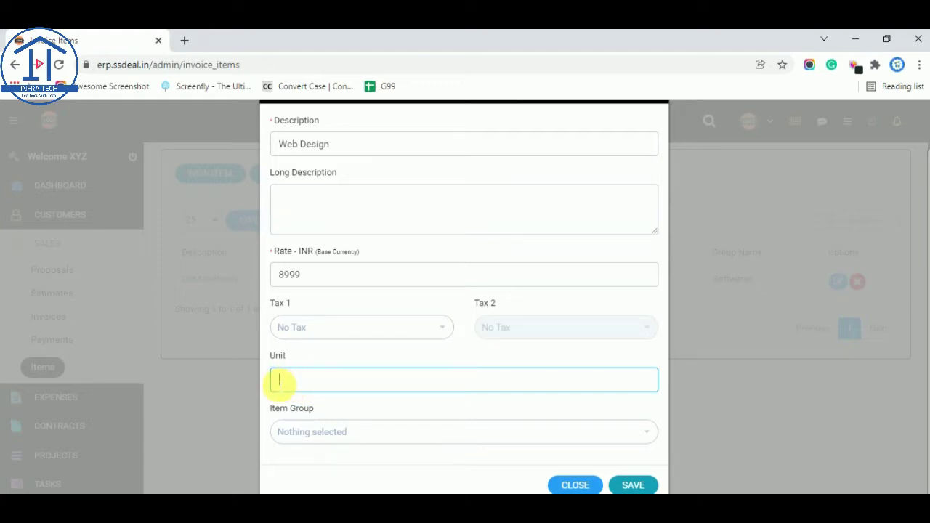
{"action": "left_click", "coordinate": [634, 486]}
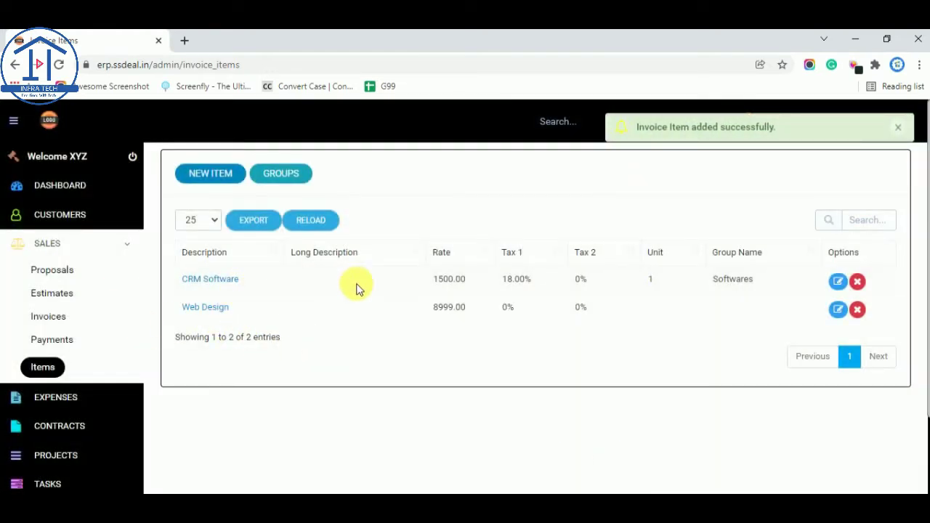
Edit CRM Software to use 18.00% GST as Tax 1 with no Tax 2, and save
{"action": "left_click", "coordinate": [837, 281]}
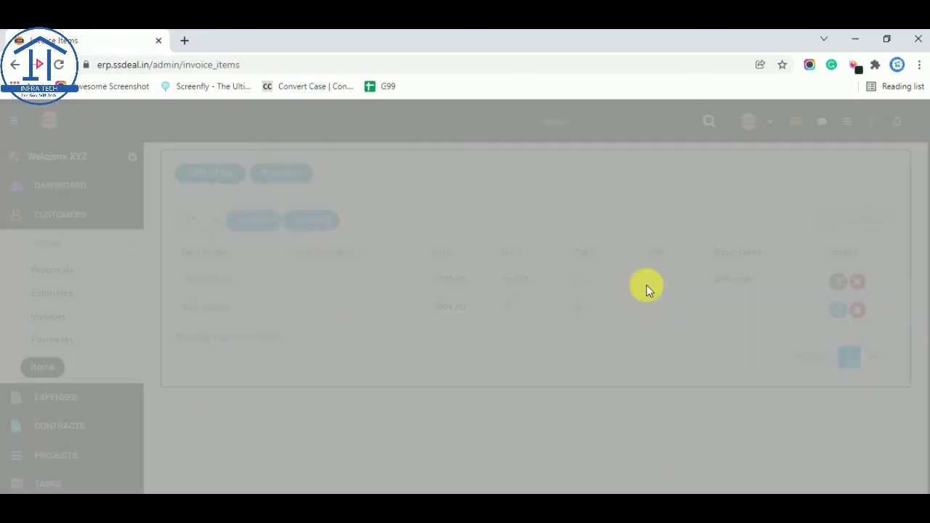
{"action": "left_click", "coordinate": [362, 432]}
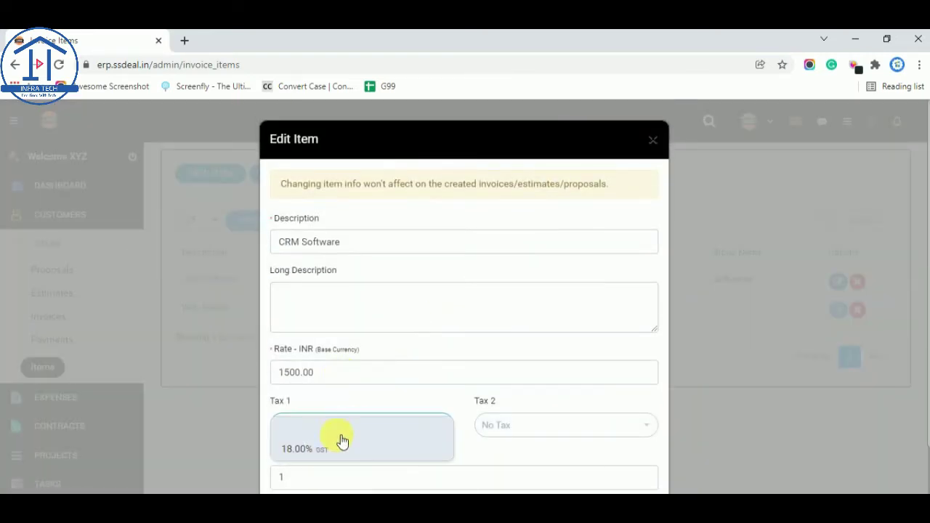
{"action": "left_click", "coordinate": [310, 450]}
{"action": "left_click", "coordinate": [527, 426]}
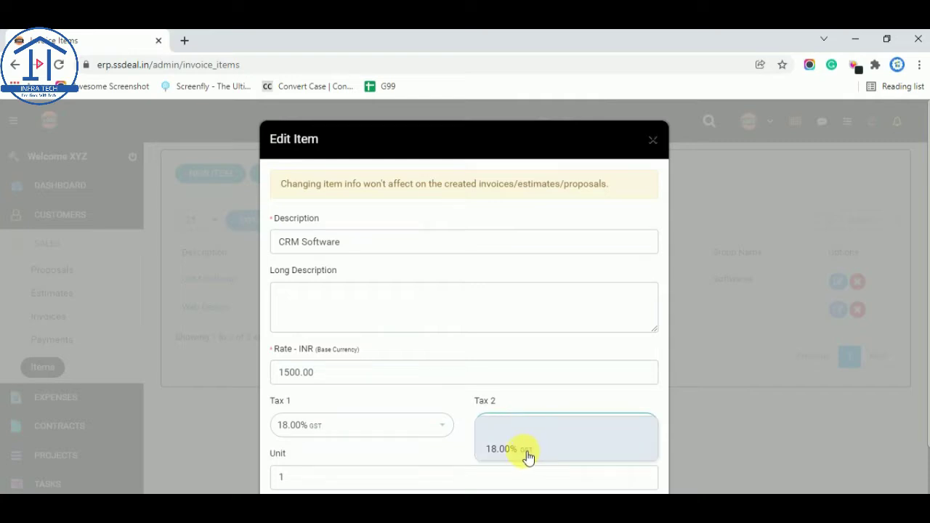
{"action": "left_click", "coordinate": [457, 411]}
{"action": "scroll", "coordinate": [465, 386], "scroll_direction": "down", "scroll_amount": 2}
{"action": "left_click", "coordinate": [392, 339]}
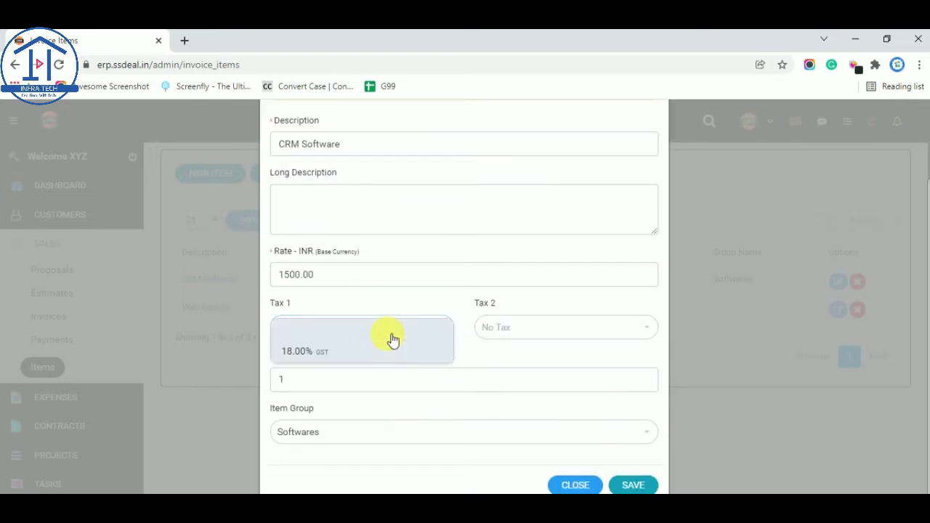
{"action": "left_click", "coordinate": [397, 335]}
{"action": "left_click", "coordinate": [396, 331]}
{"action": "left_click", "coordinate": [359, 352]}
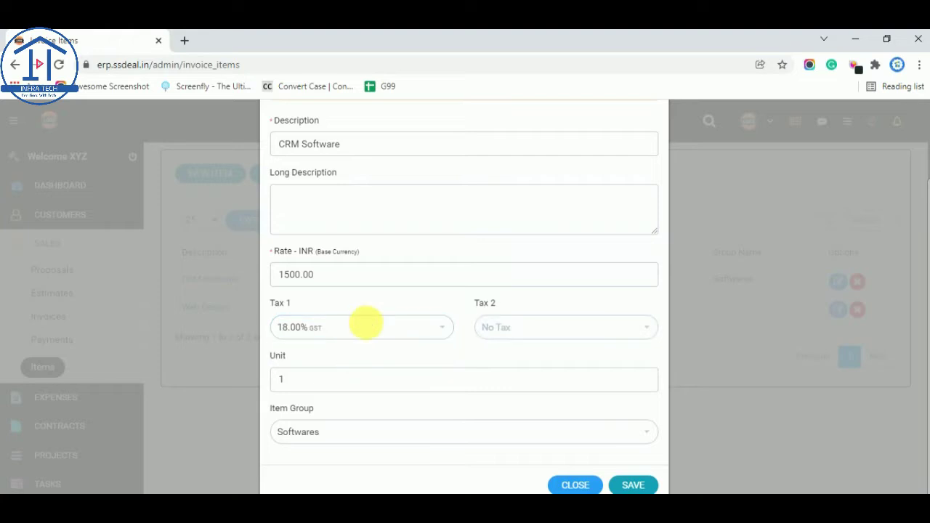
{"action": "left_click", "coordinate": [632, 486]}
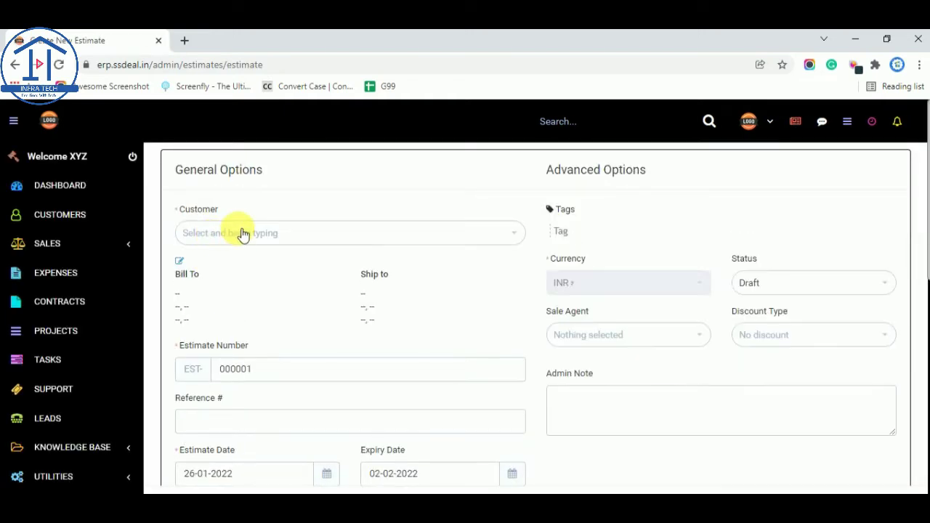
Replace the search text xyz with abc and select abc as the estimate's customer
{"action": "left_click", "coordinate": [239, 234]}
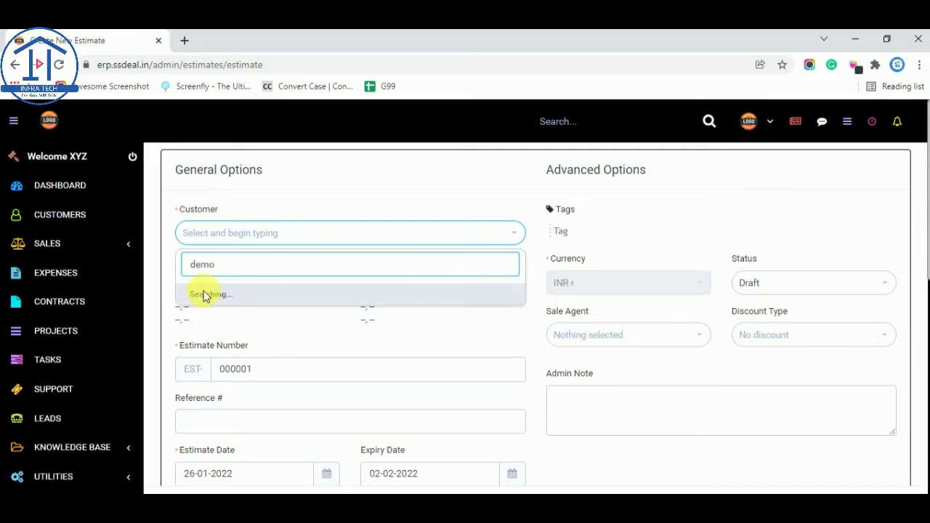
{"action": "left_click_drag", "start_coordinate": [218, 264], "coordinate": [192, 265]}
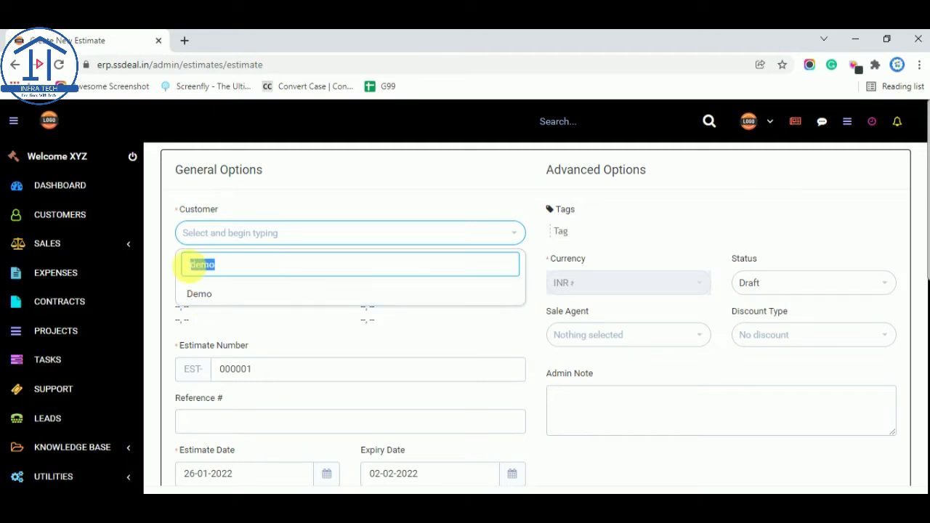
{"action": "left_click_drag", "start_coordinate": [218, 266], "coordinate": [195, 265]}
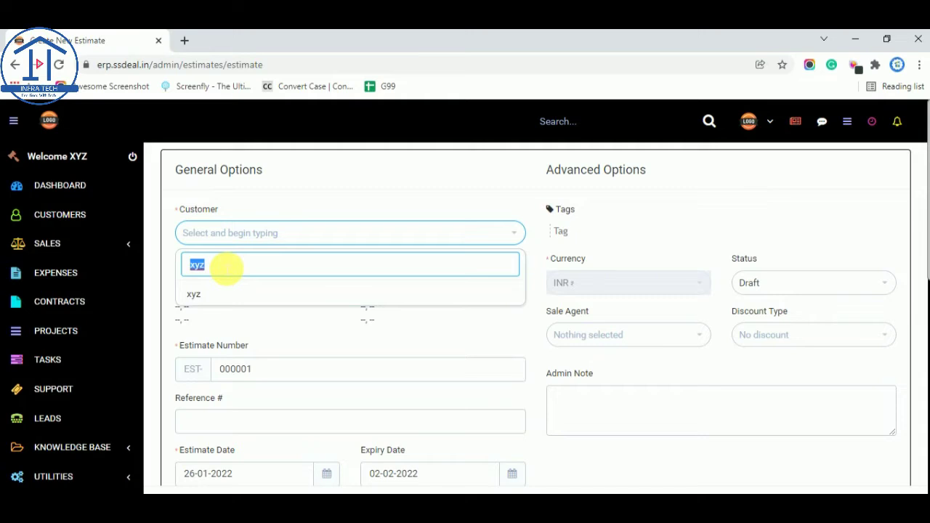
{"action": "key", "text": "BackSpace"}
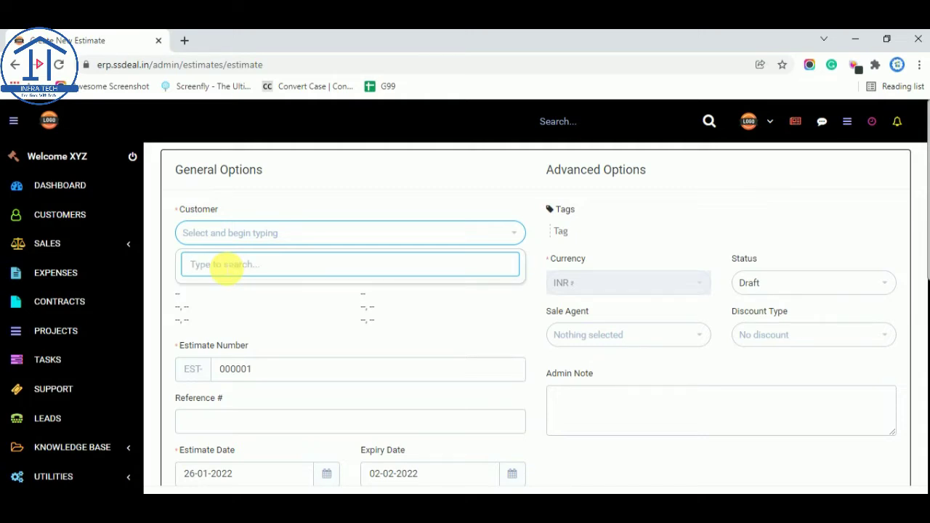
{"action": "type", "text": "abc"}
{"action": "left_click", "coordinate": [226, 306]}
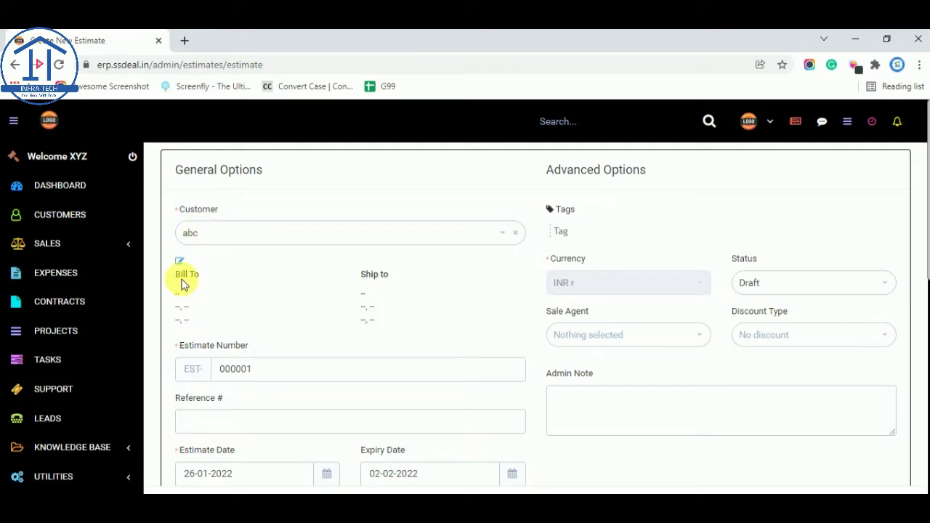
{"action": "left_click_drag", "start_coordinate": [180, 274], "coordinate": [383, 276]}
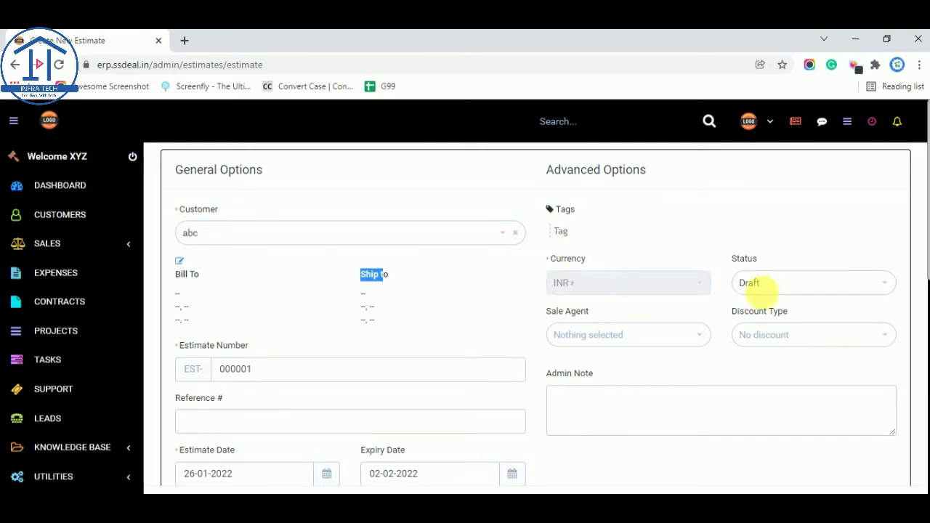
Set the estimate's discount type to Before Tax
{"action": "scroll", "coordinate": [528, 310], "scroll_direction": "down", "scroll_amount": 3}
{"action": "scroll", "coordinate": [540, 301], "scroll_direction": "up", "scroll_amount": 3}
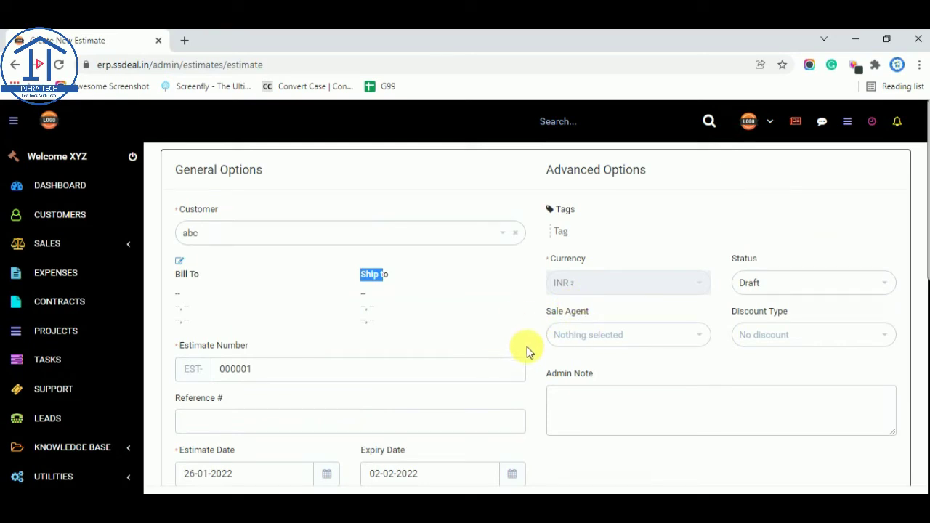
{"action": "left_click", "coordinate": [796, 342]}
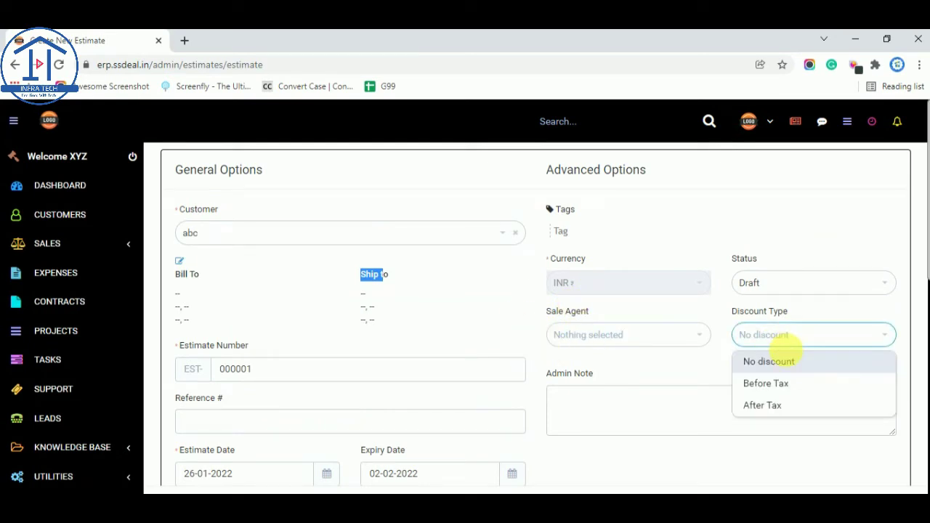
{"action": "left_click", "coordinate": [783, 381]}
{"action": "left_click", "coordinate": [778, 339]}
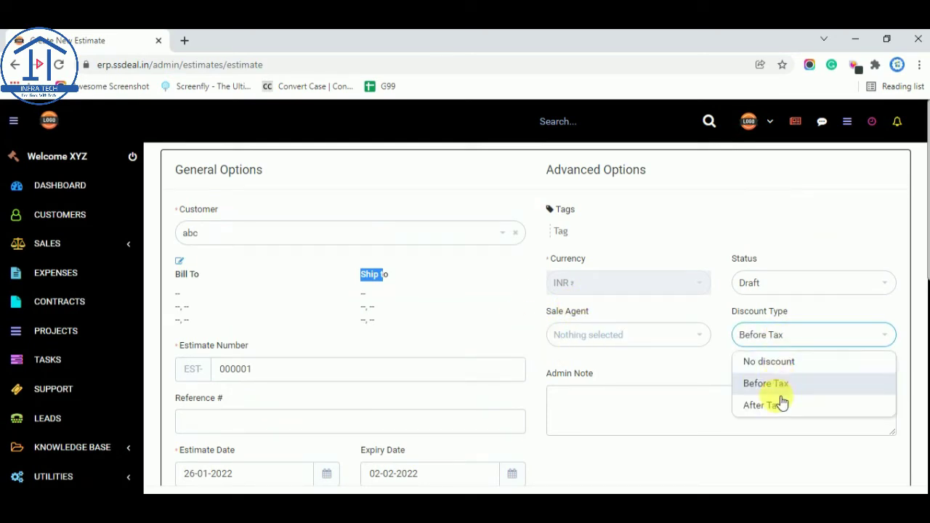
{"action": "left_click", "coordinate": [781, 344]}
Check the Status and Sale Agent choices, keeping Draft and no sale agent
{"action": "left_click", "coordinate": [762, 285]}
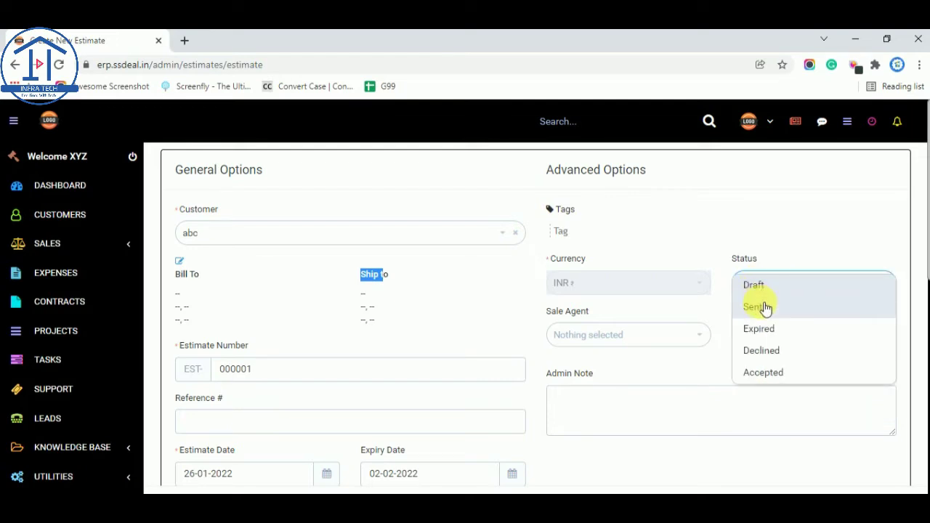
{"action": "left_click", "coordinate": [778, 289]}
{"action": "left_click", "coordinate": [778, 290]}
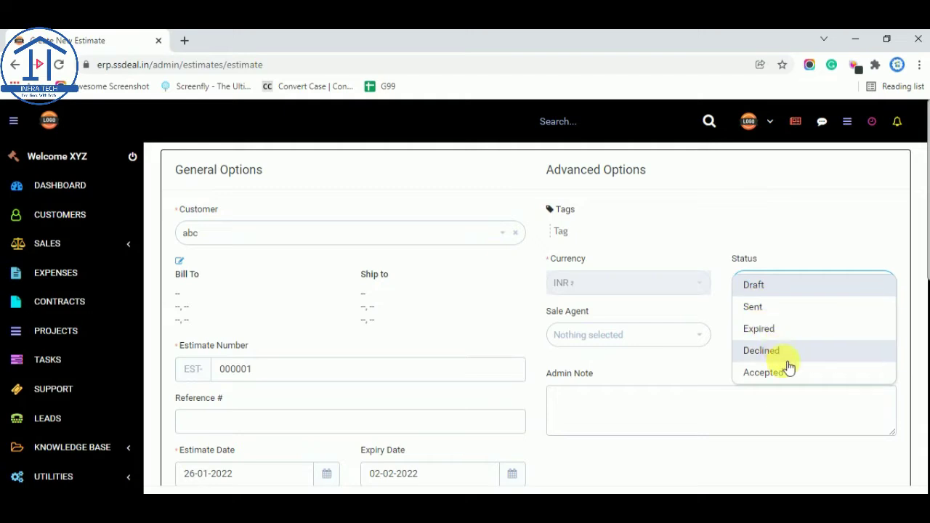
{"action": "left_click", "coordinate": [750, 284]}
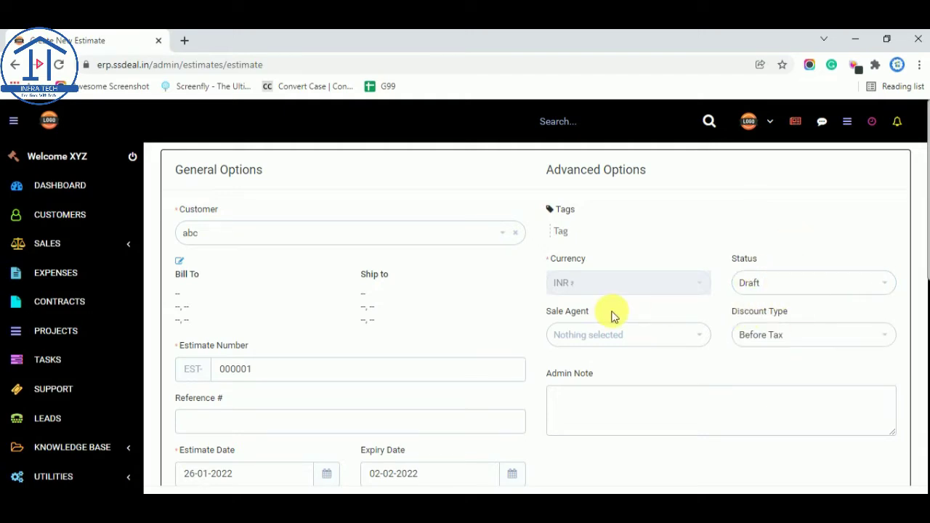
{"action": "left_click", "coordinate": [626, 339]}
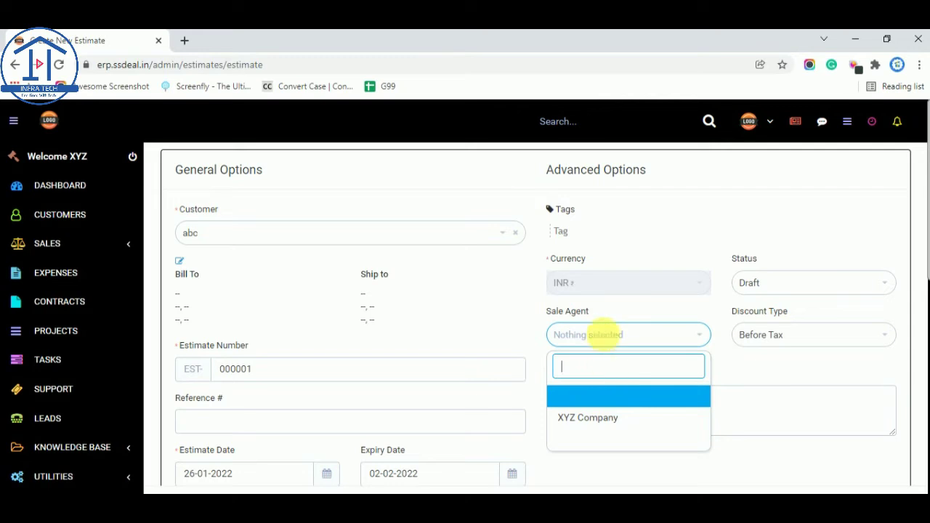
{"action": "left_click", "coordinate": [612, 334]}
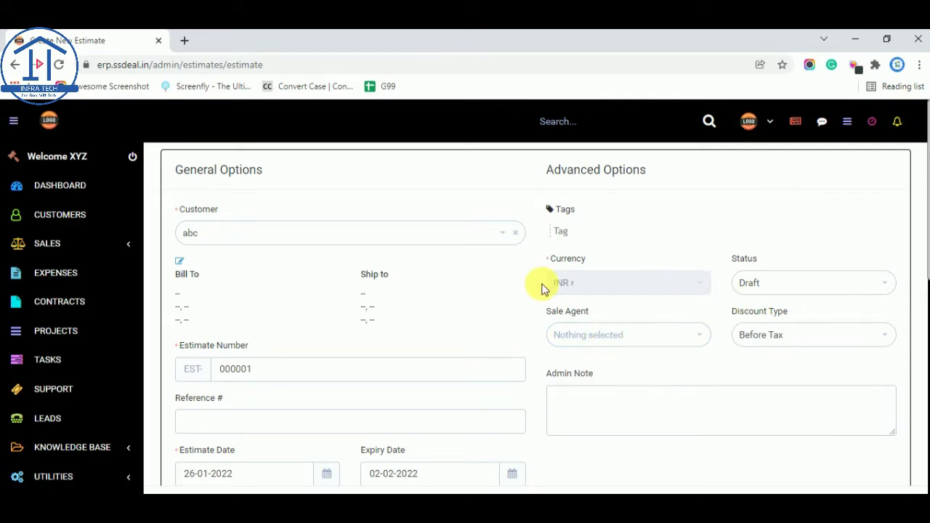
{"action": "scroll", "coordinate": [509, 284], "scroll_direction": "down", "scroll_amount": 2}
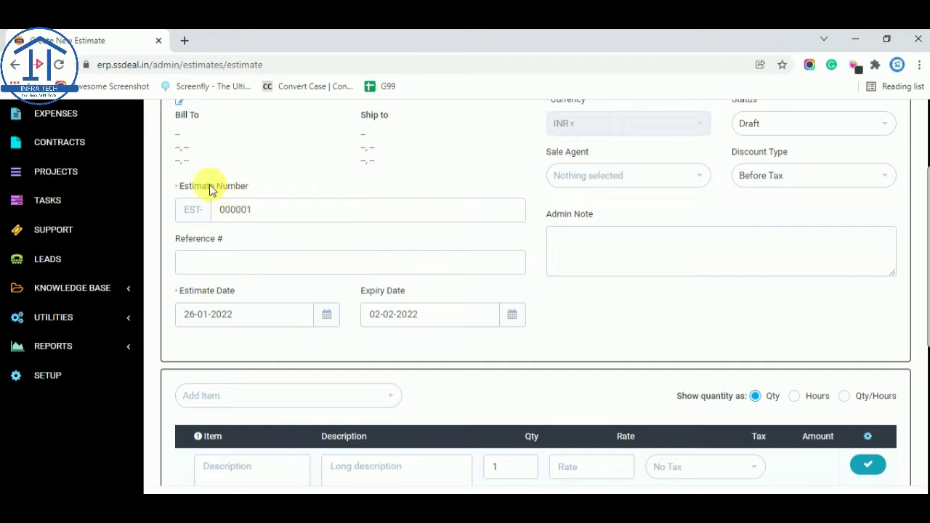
{"action": "left_click_drag", "start_coordinate": [253, 209], "coordinate": [234, 210]}
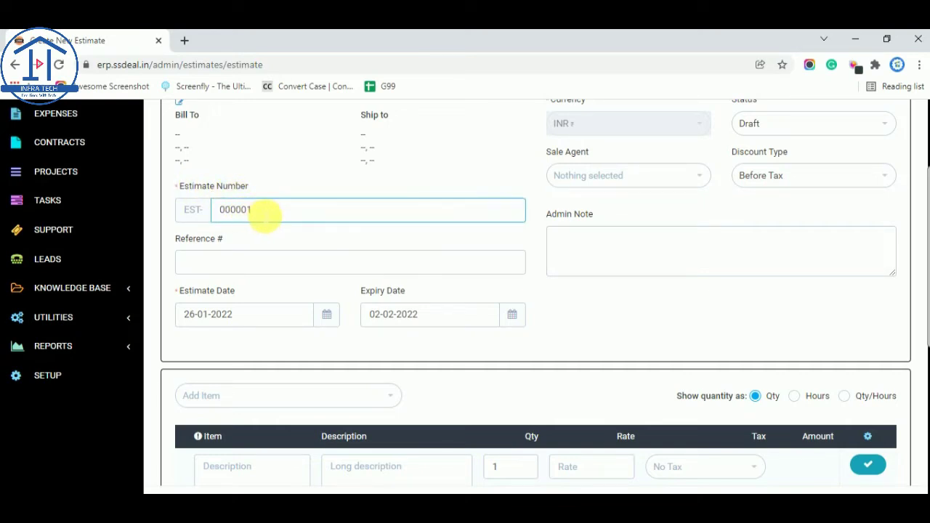
{"action": "left_click_drag", "start_coordinate": [242, 210], "coordinate": [266, 211]}
{"action": "scroll", "coordinate": [260, 214], "scroll_direction": "down", "scroll_amount": 2}
{"action": "scroll", "coordinate": [261, 214], "scroll_direction": "up", "scroll_amount": 4}
{"action": "scroll", "coordinate": [260, 214], "scroll_direction": "down", "scroll_amount": 2}
{"action": "left_click", "coordinate": [226, 261]}
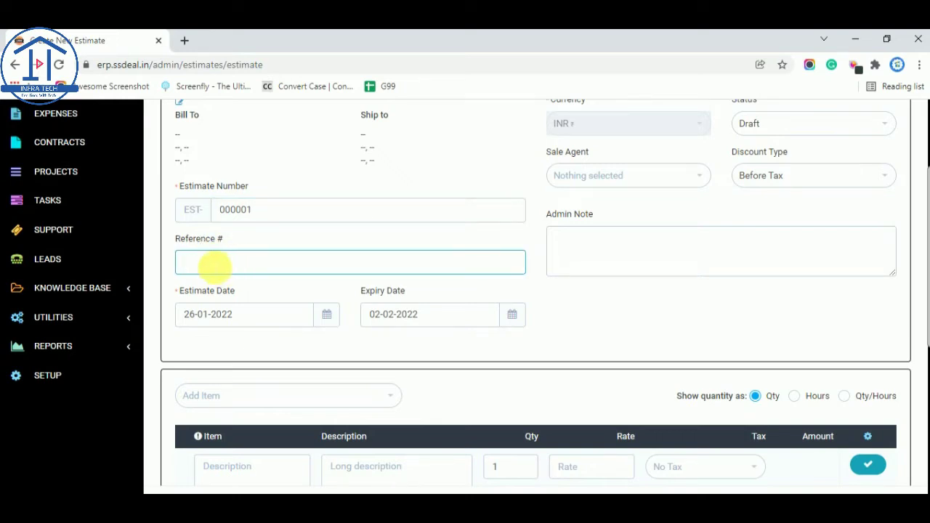
{"action": "left_click_drag", "start_coordinate": [188, 239], "coordinate": [215, 243]}
{"action": "left_click", "coordinate": [215, 263]}
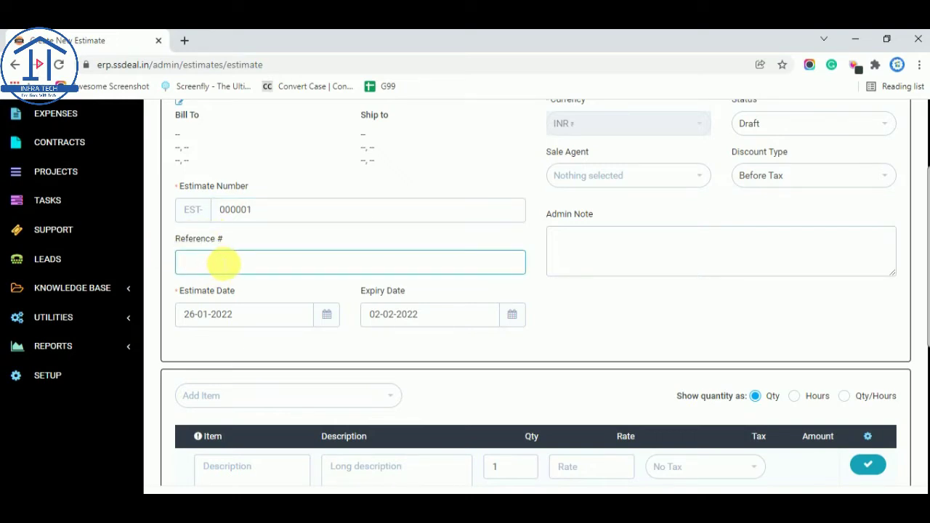
{"action": "left_click", "coordinate": [577, 249]}
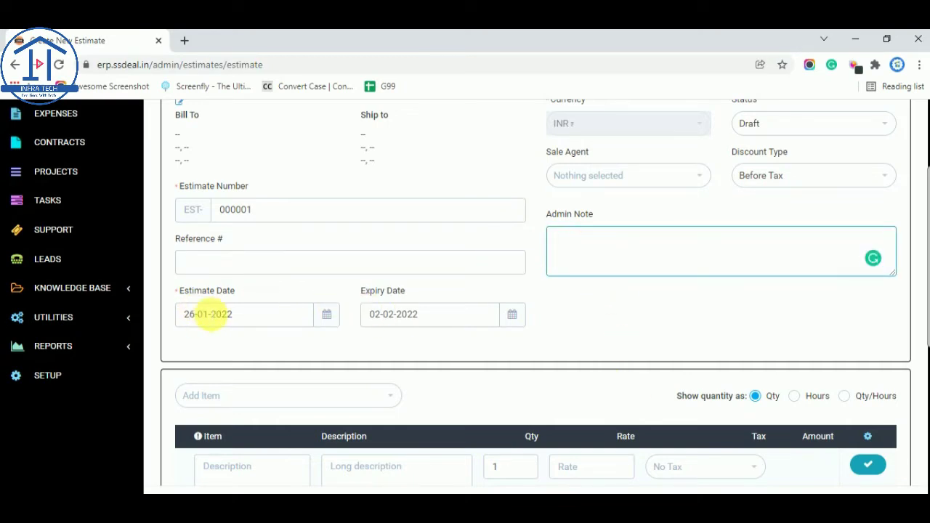
{"action": "scroll", "coordinate": [235, 295], "scroll_direction": "down", "scroll_amount": 2}
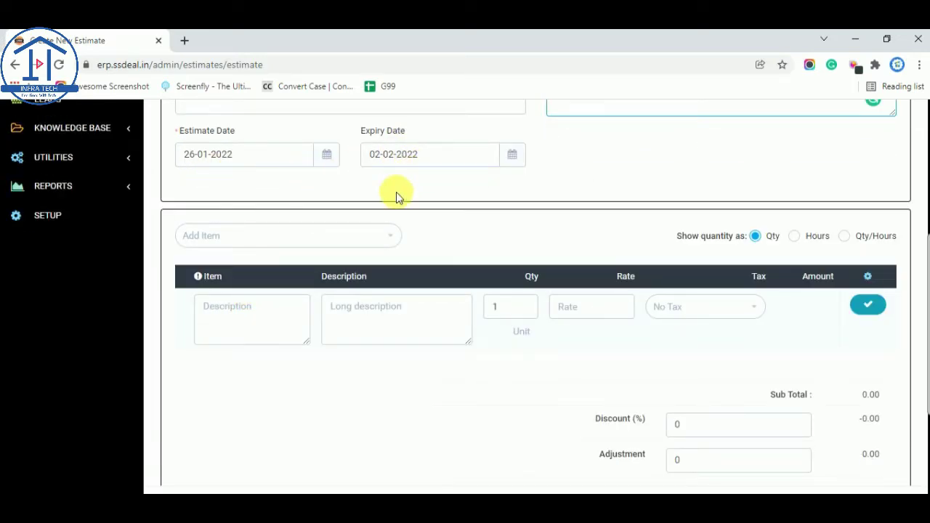
Put CRM Software in the item row, with rate 1500.00 and 18.00% tax kept
{"action": "left_click", "coordinate": [303, 243]}
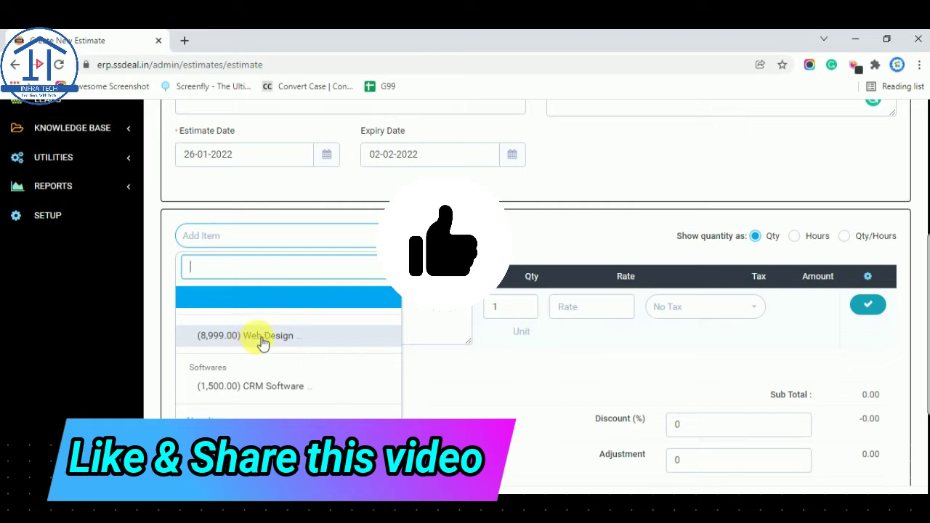
{"action": "left_click", "coordinate": [260, 393]}
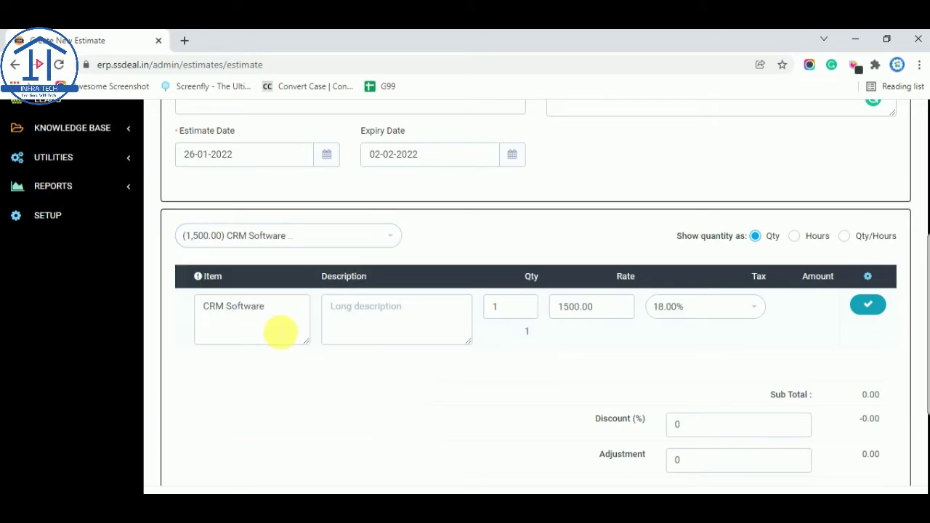
{"action": "left_click_drag", "start_coordinate": [288, 310], "coordinate": [203, 306]}
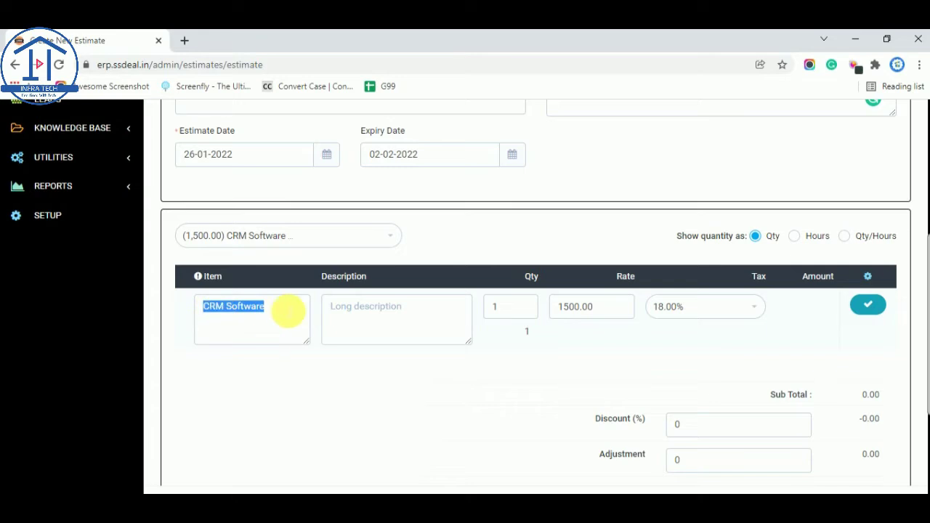
{"action": "left_click_drag", "start_coordinate": [557, 308], "coordinate": [608, 311]}
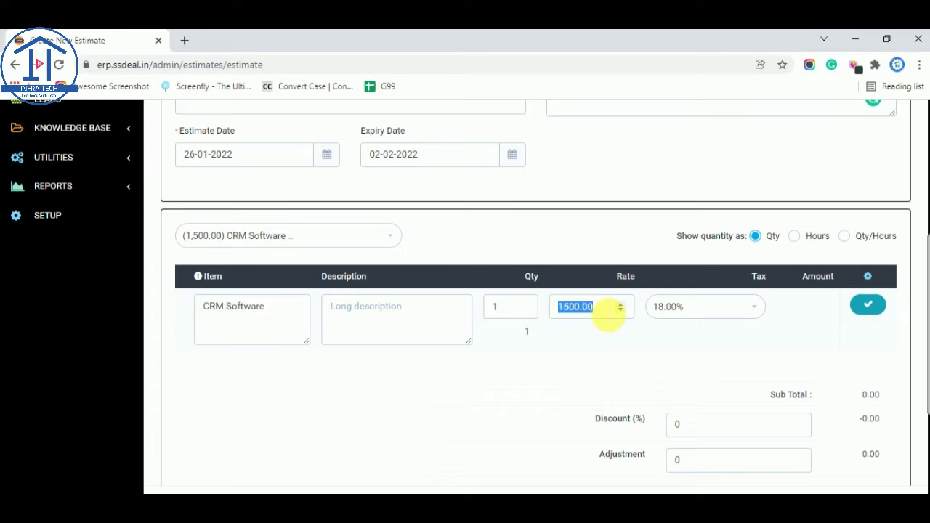
{"action": "left_click", "coordinate": [694, 309]}
{"action": "left_click", "coordinate": [687, 308]}
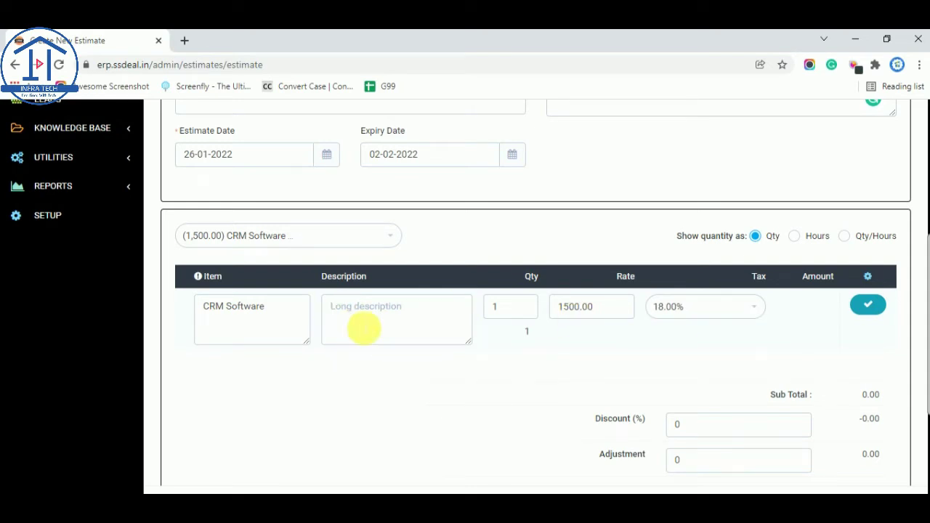
{"action": "scroll", "coordinate": [100, 229], "scroll_direction": "up", "scroll_amount": 2}
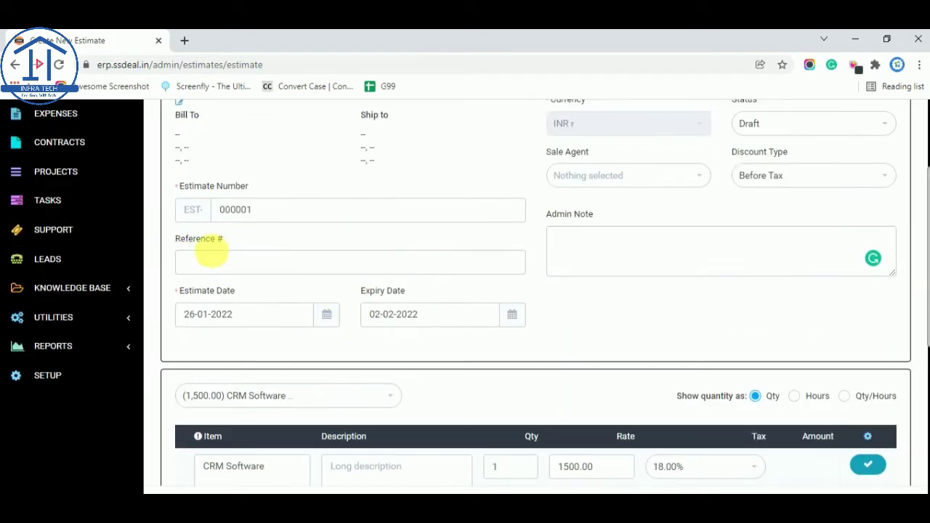
{"action": "scroll", "coordinate": [218, 245], "scroll_direction": "down", "scroll_amount": 2}
{"action": "scroll", "coordinate": [51, 208], "scroll_direction": "up", "scroll_amount": 2}
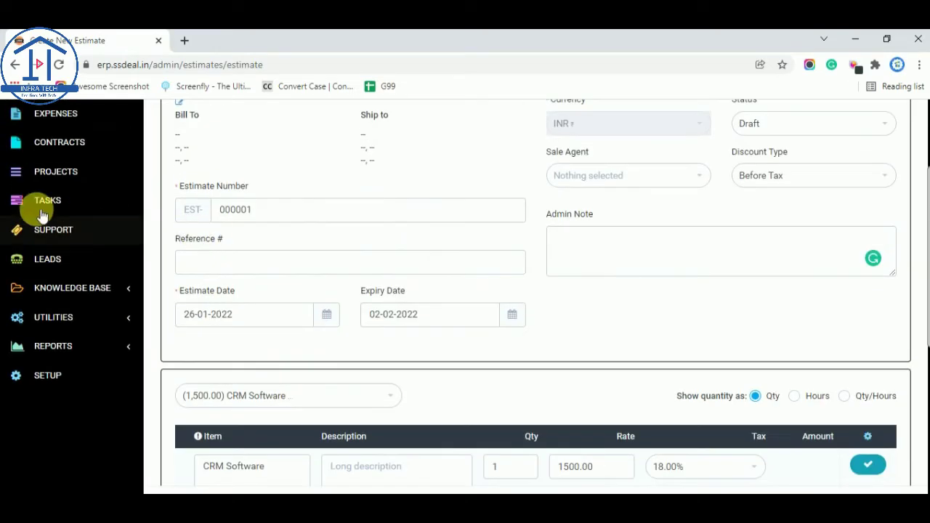
{"action": "scroll", "coordinate": [74, 197], "scroll_direction": "up", "scroll_amount": 2}
Check the item row's quantity of 1 and its Unit label
{"action": "left_click", "coordinate": [82, 246]}
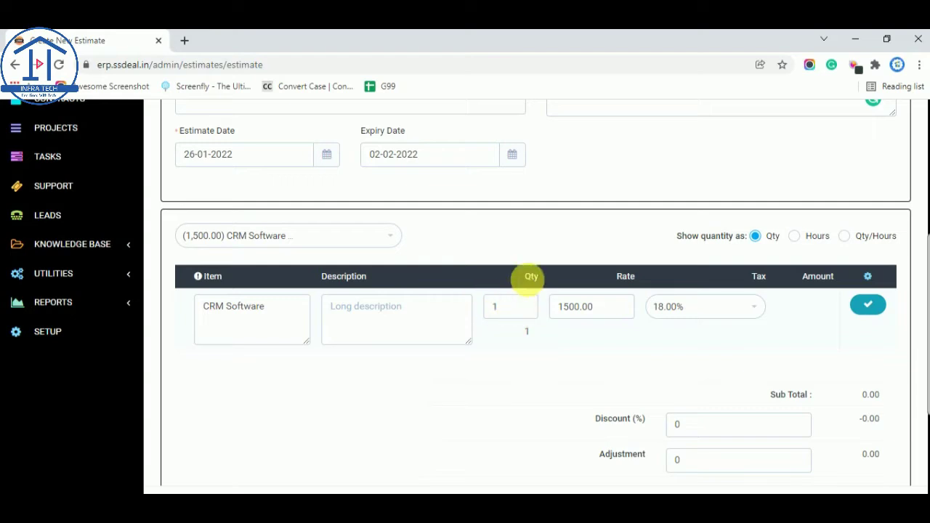
{"action": "double_click", "coordinate": [497, 306]}
{"action": "left_click", "coordinate": [526, 331]}
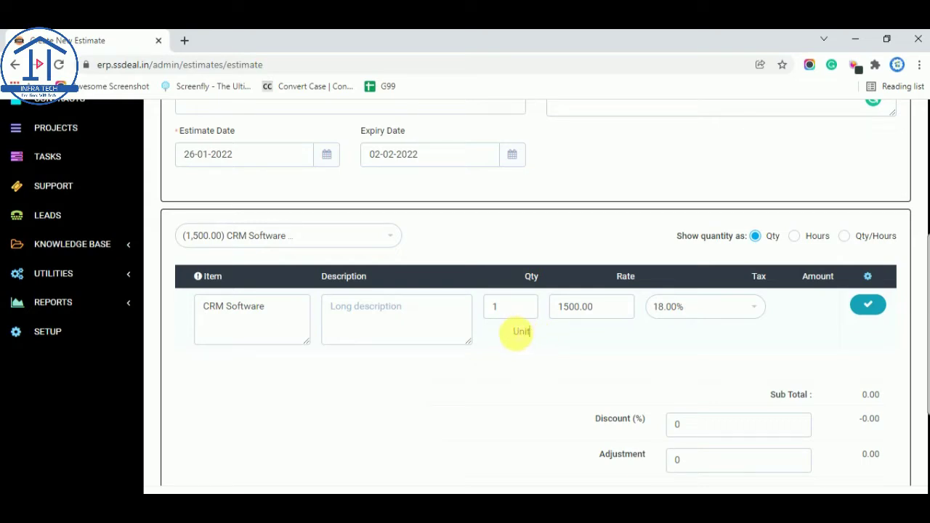
{"action": "left_click_drag", "start_coordinate": [513, 333], "coordinate": [534, 333]}
{"action": "left_click", "coordinate": [513, 338]}
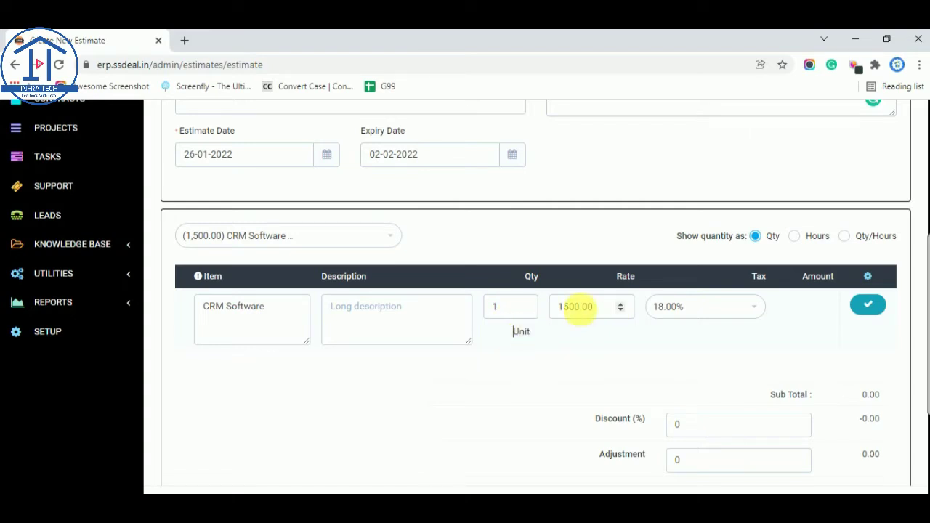
{"action": "scroll", "coordinate": [666, 336], "scroll_direction": "down", "scroll_amount": 2}
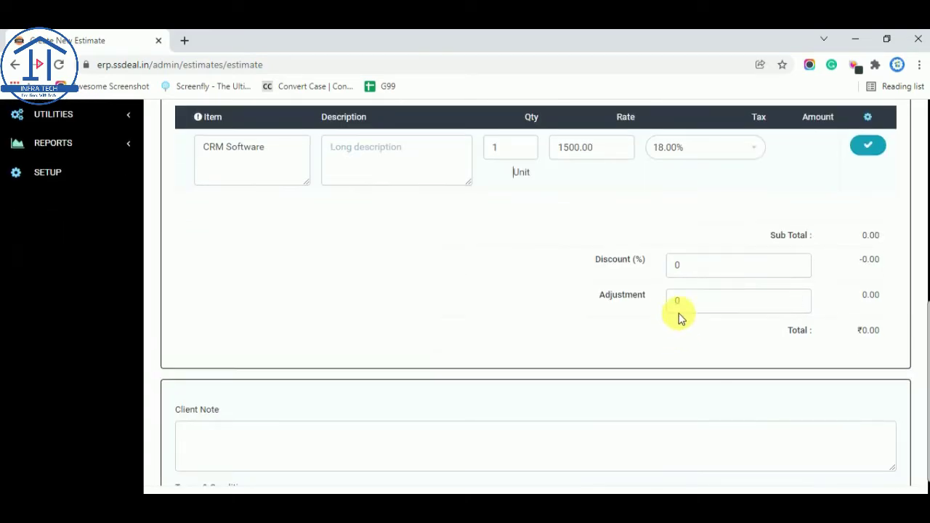
Enter a 10% discount and add CRM Software as a line on the estimate
{"action": "left_click", "coordinate": [676, 267]}
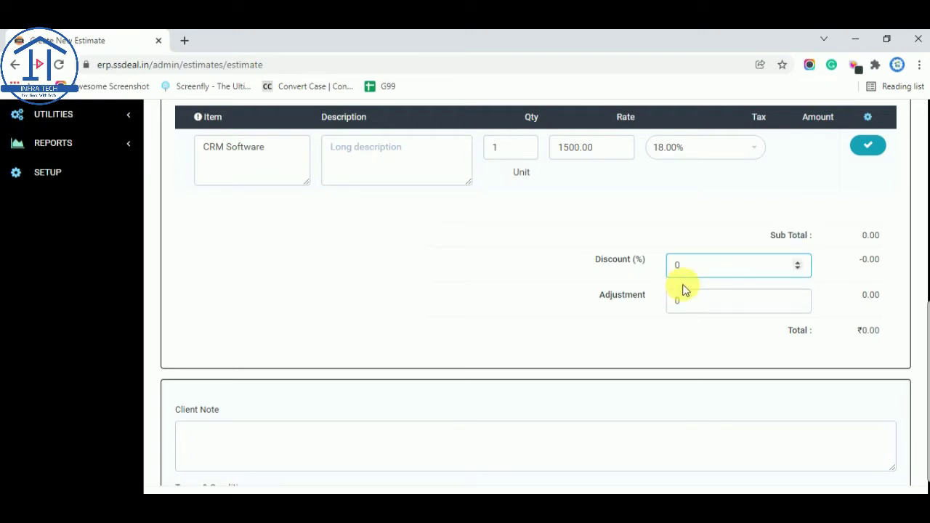
{"action": "type", "text": "1"}
{"action": "left_click", "coordinate": [873, 148]}
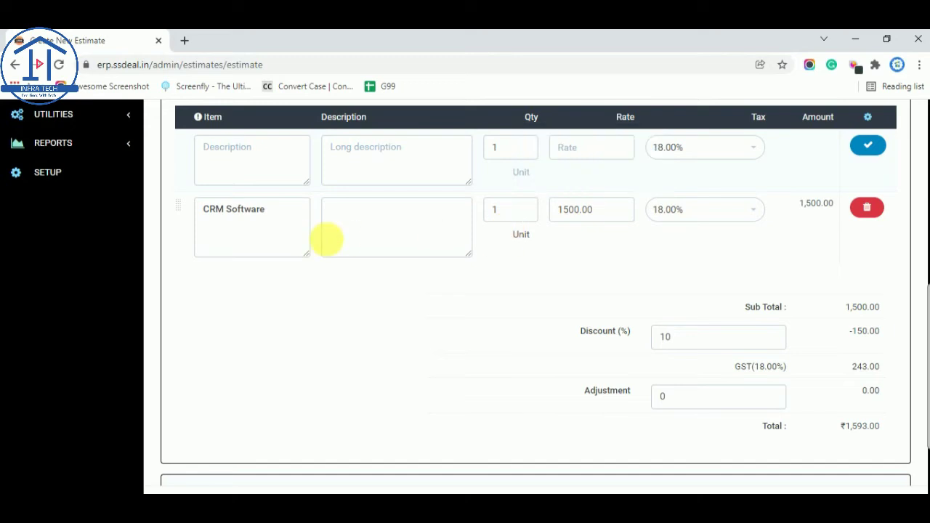
{"action": "scroll", "coordinate": [738, 260], "scroll_direction": "down", "scroll_amount": 2}
{"action": "scroll", "coordinate": [775, 266], "scroll_direction": "down", "scroll_amount": 1}
{"action": "scroll", "coordinate": [720, 256], "scroll_direction": "up", "scroll_amount": 6}
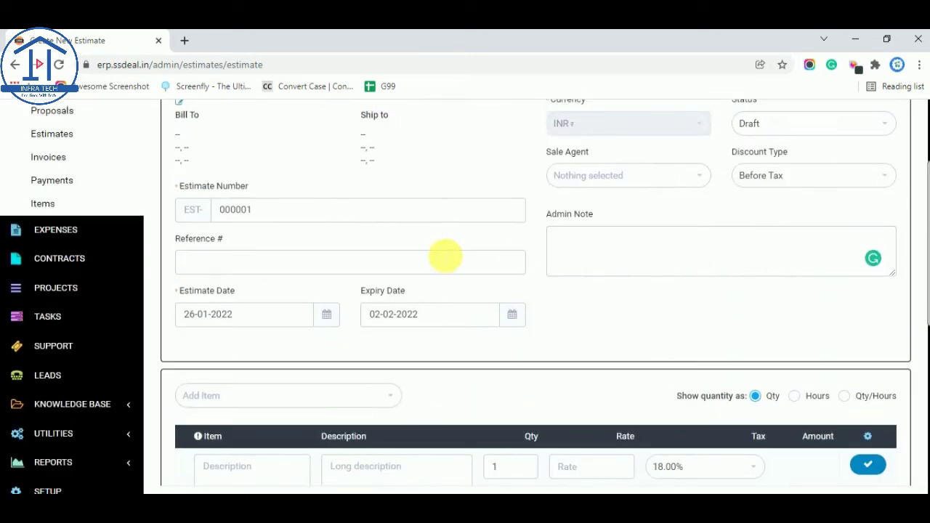
{"action": "scroll", "coordinate": [441, 253], "scroll_direction": "up", "scroll_amount": 2}
{"action": "scroll", "coordinate": [490, 242], "scroll_direction": "down", "scroll_amount": 8}
{"action": "scroll", "coordinate": [535, 240], "scroll_direction": "down", "scroll_amount": 1}
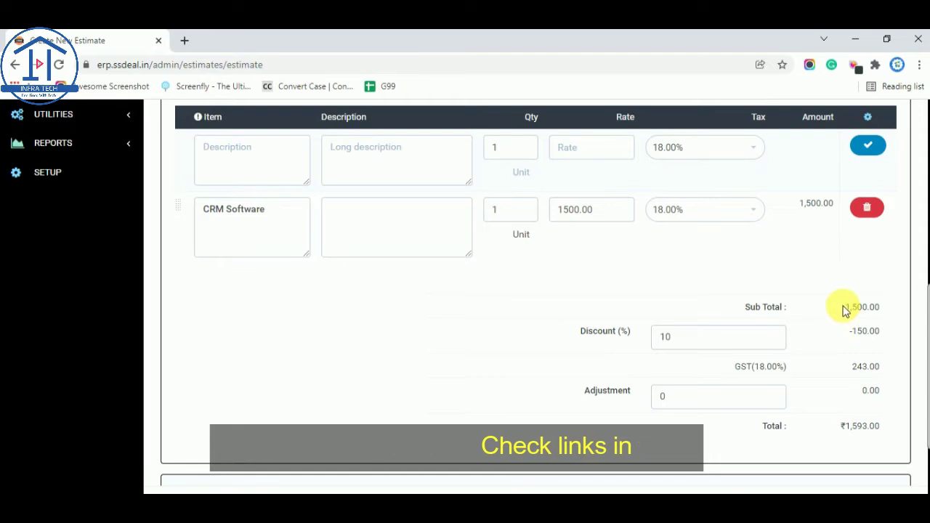
Review the totals: sub total 1,500.00, discount -150.00, GST 243.00, total ₹1,593.00
{"action": "left_click_drag", "start_coordinate": [845, 307], "coordinate": [884, 305]}
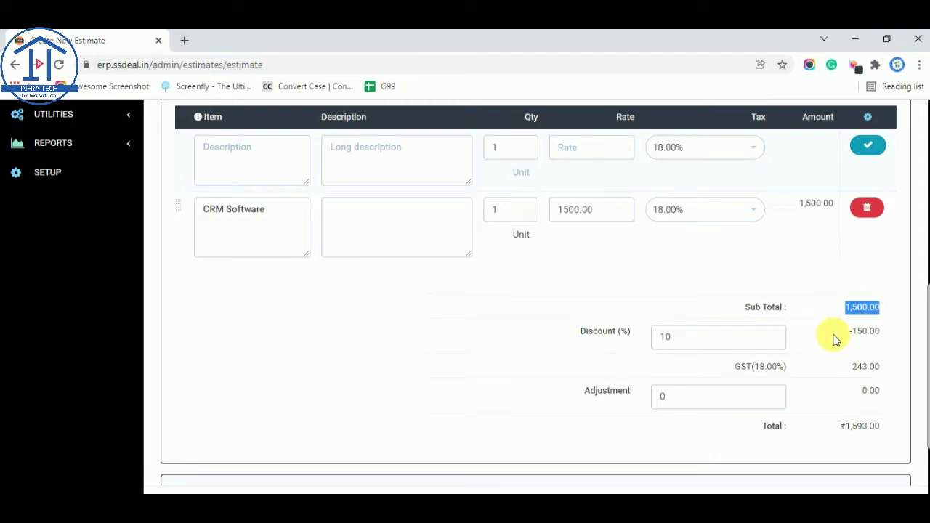
{"action": "left_click_drag", "start_coordinate": [848, 331], "coordinate": [881, 331]}
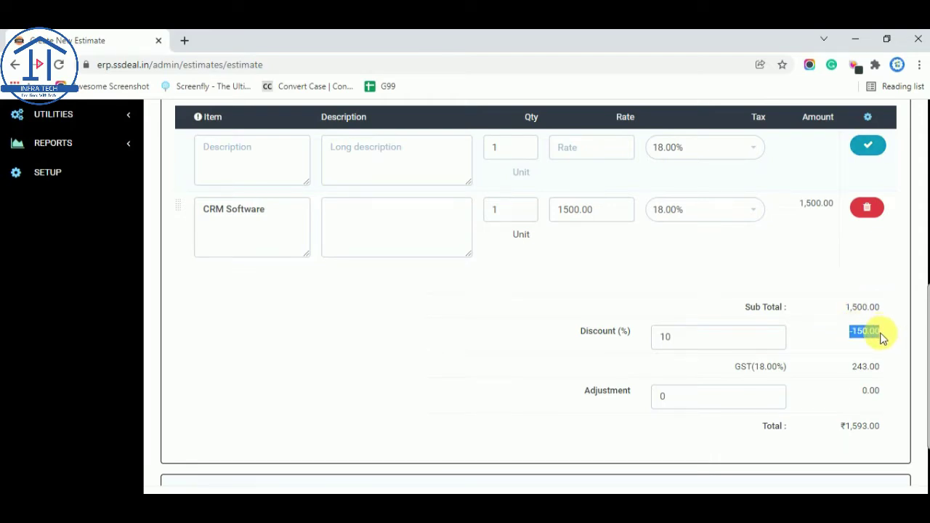
{"action": "left_click", "coordinate": [841, 332]}
{"action": "left_click_drag", "start_coordinate": [696, 341], "coordinate": [641, 338]}
{"action": "left_click_drag", "start_coordinate": [847, 332], "coordinate": [899, 332]}
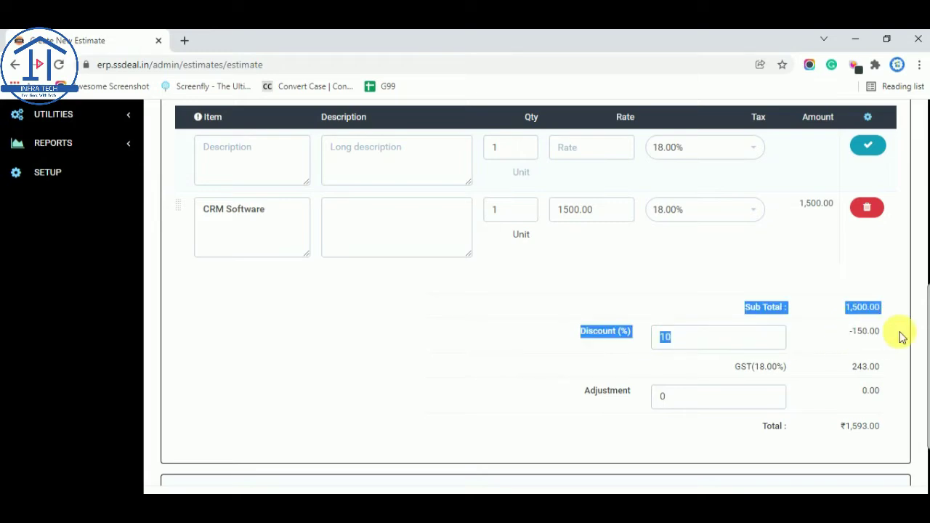
{"action": "left_click", "coordinate": [868, 353]}
{"action": "left_click", "coordinate": [820, 427]}
{"action": "left_click_drag", "start_coordinate": [844, 427], "coordinate": [893, 426]}
{"action": "left_click", "coordinate": [841, 440]}
{"action": "scroll", "coordinate": [841, 388], "scroll_direction": "down", "scroll_amount": 2}
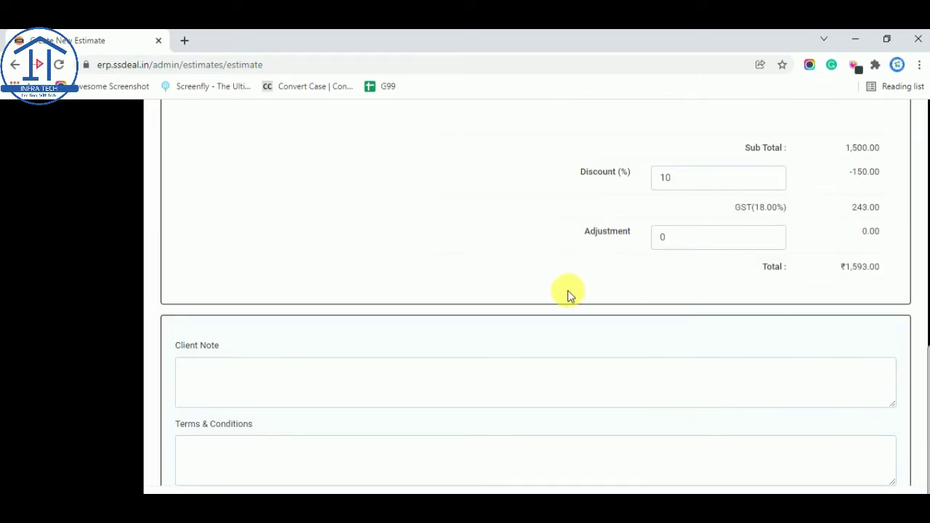
{"action": "scroll", "coordinate": [552, 299], "scroll_direction": "down", "scroll_amount": 1}
{"action": "left_click", "coordinate": [219, 339]}
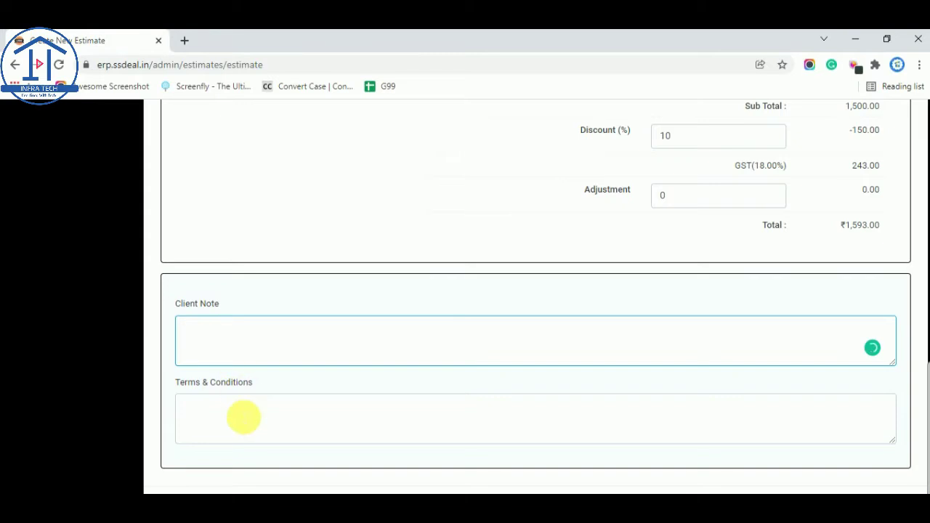
{"action": "left_click", "coordinate": [243, 416]}
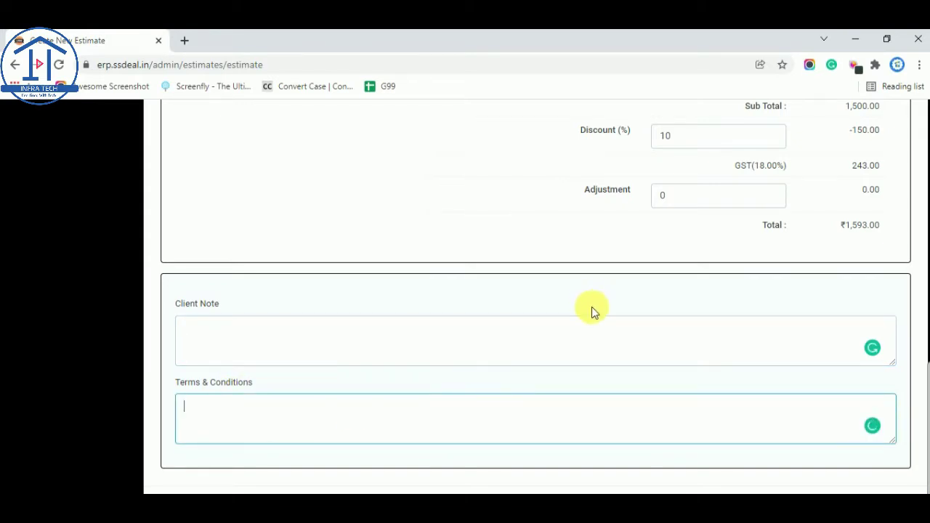
{"action": "scroll", "coordinate": [727, 396], "scroll_direction": "up", "scroll_amount": 6}
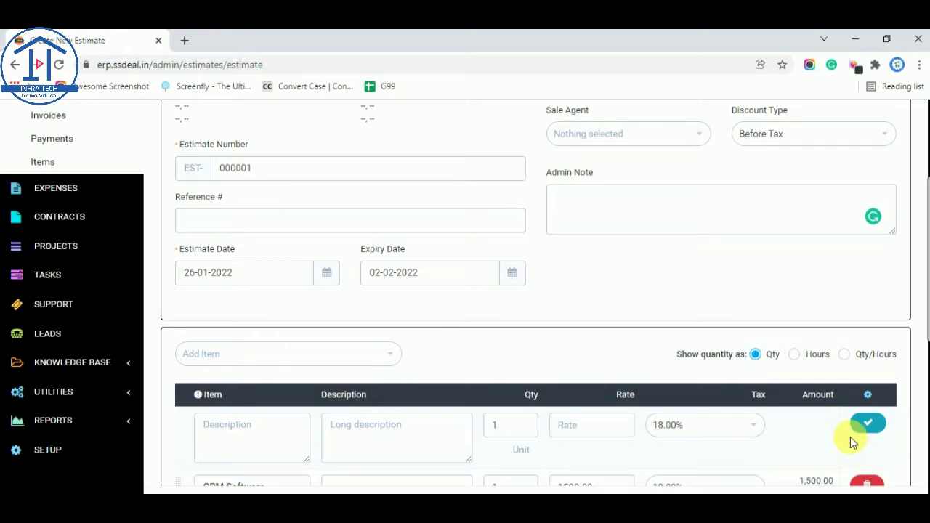
{"action": "scroll", "coordinate": [824, 417], "scroll_direction": "down", "scroll_amount": 5}
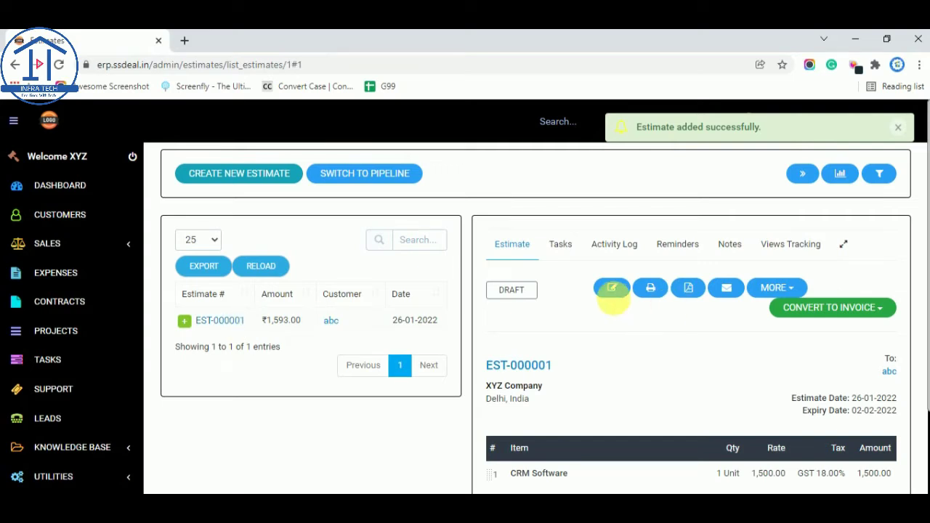
Open a printable copy of EST-000001 in a new tab and return to the estimates list
{"action": "left_click", "coordinate": [650, 291]}
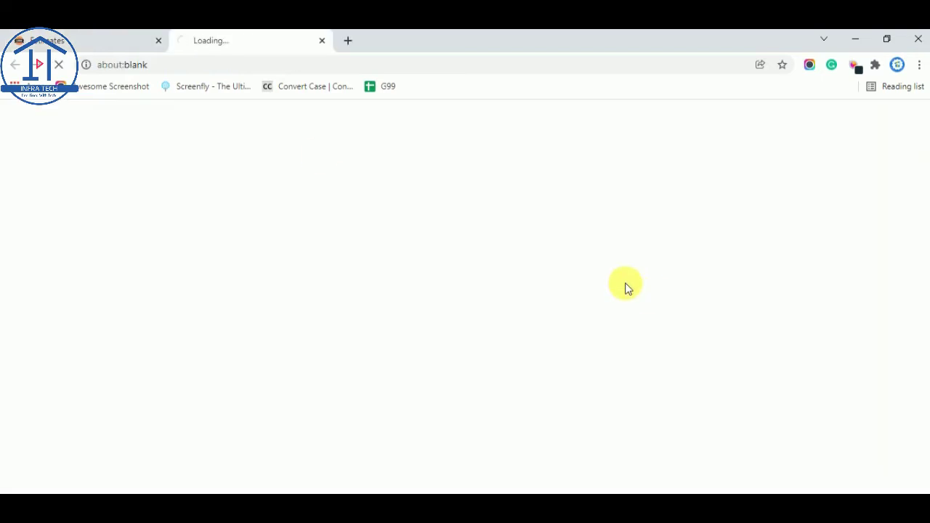
{"action": "left_click", "coordinate": [93, 34]}
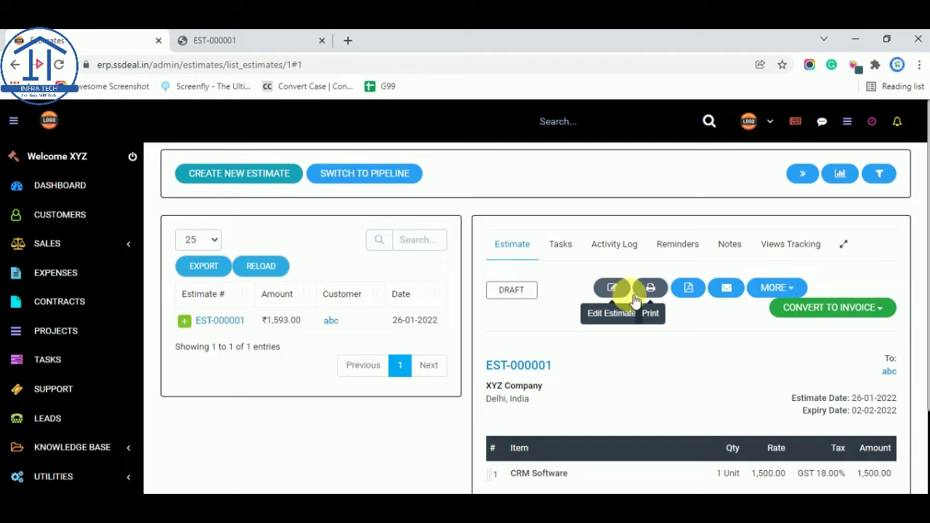
{"action": "left_click", "coordinate": [695, 291]}
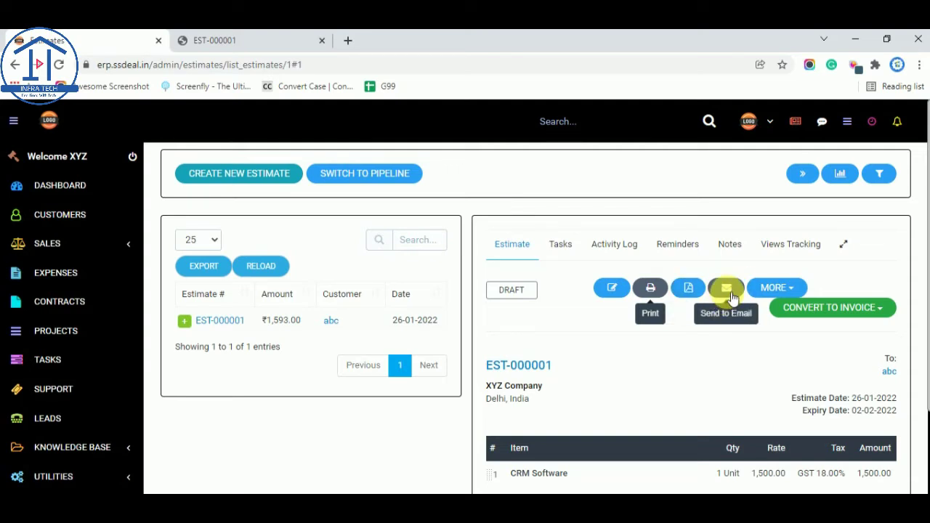
{"action": "left_click", "coordinate": [730, 295]}
Browse the MORE and Convert to Invoice options without choosing any
{"action": "left_click", "coordinate": [790, 290]}
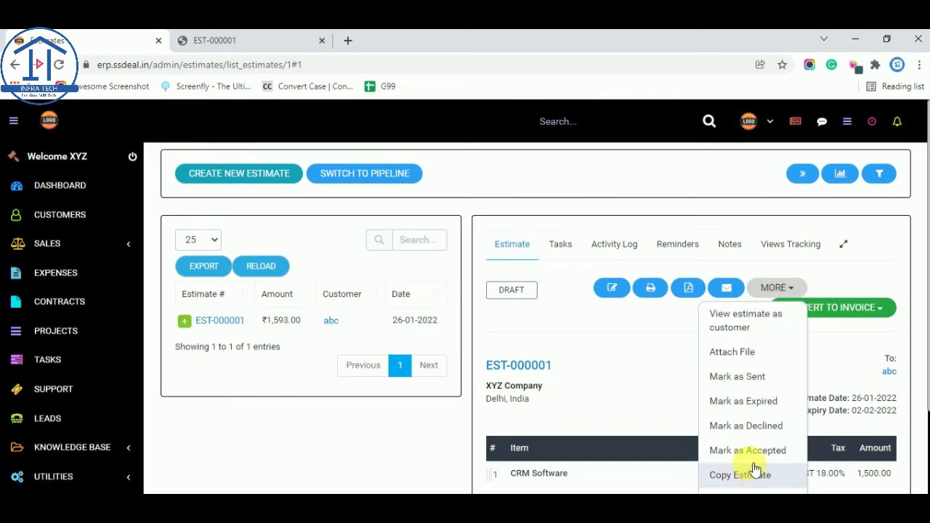
{"action": "left_click", "coordinate": [775, 289]}
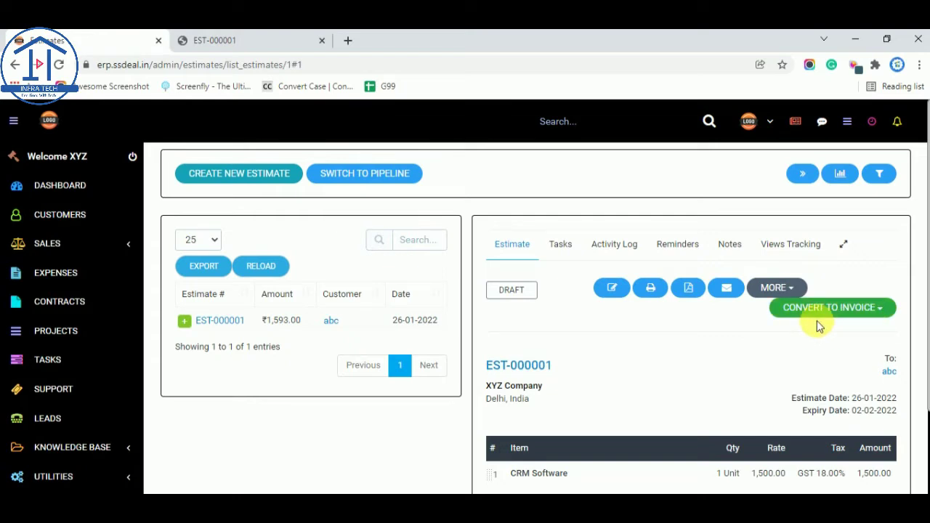
{"action": "left_click", "coordinate": [879, 309]}
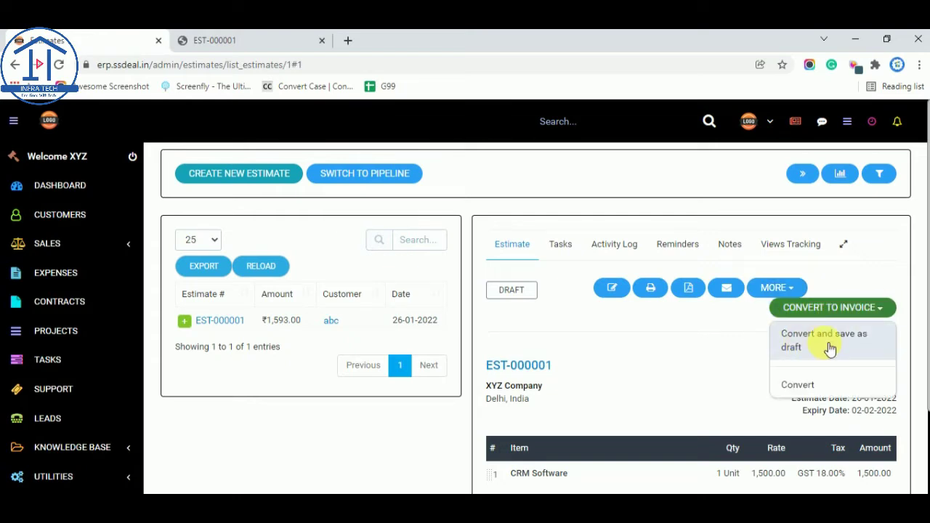
{"action": "left_click", "coordinate": [864, 311]}
{"action": "scroll", "coordinate": [661, 324], "scroll_direction": "down", "scroll_amount": 2}
{"action": "scroll", "coordinate": [633, 305], "scroll_direction": "up", "scroll_amount": 2}
{"action": "scroll", "coordinate": [606, 287], "scroll_direction": "down", "scroll_amount": 2}
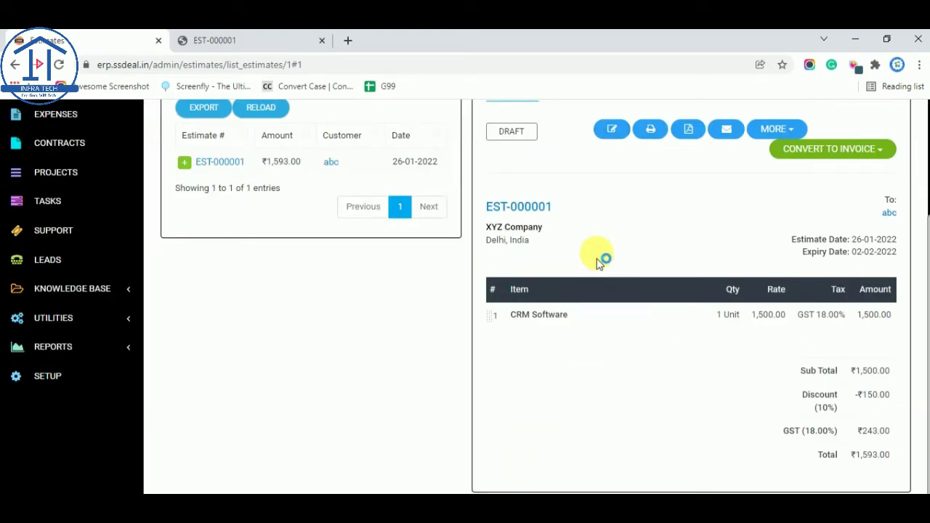
Zoom the EST-000001 estimate PDF out to 75% and scroll through it
{"action": "left_click", "coordinate": [249, 40]}
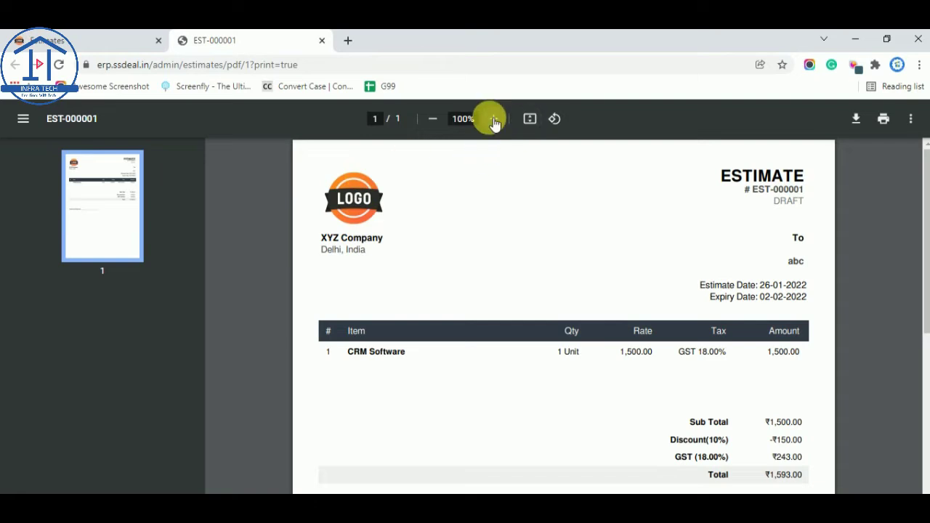
{"action": "left_click", "coordinate": [435, 120]}
{"action": "left_click", "coordinate": [436, 123]}
{"action": "left_click", "coordinate": [436, 120]}
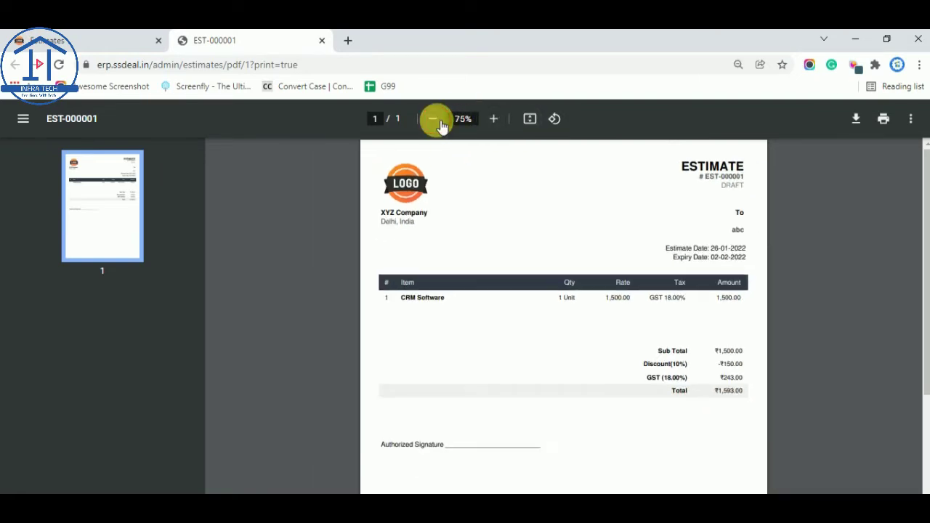
{"action": "scroll", "coordinate": [504, 251], "scroll_direction": "down", "scroll_amount": 1}
{"action": "scroll", "coordinate": [502, 258], "scroll_direction": "down", "scroll_amount": 3}
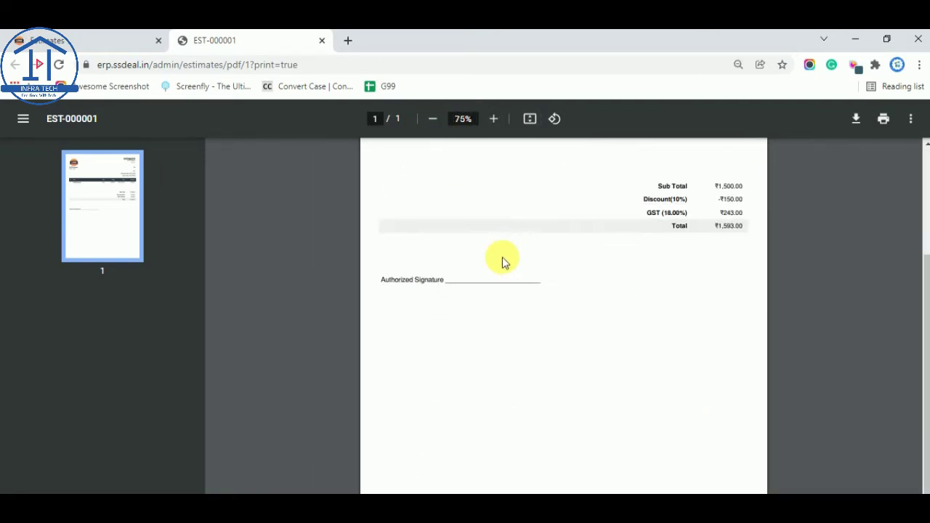
{"action": "scroll", "coordinate": [503, 260], "scroll_direction": "up", "scroll_amount": 4}
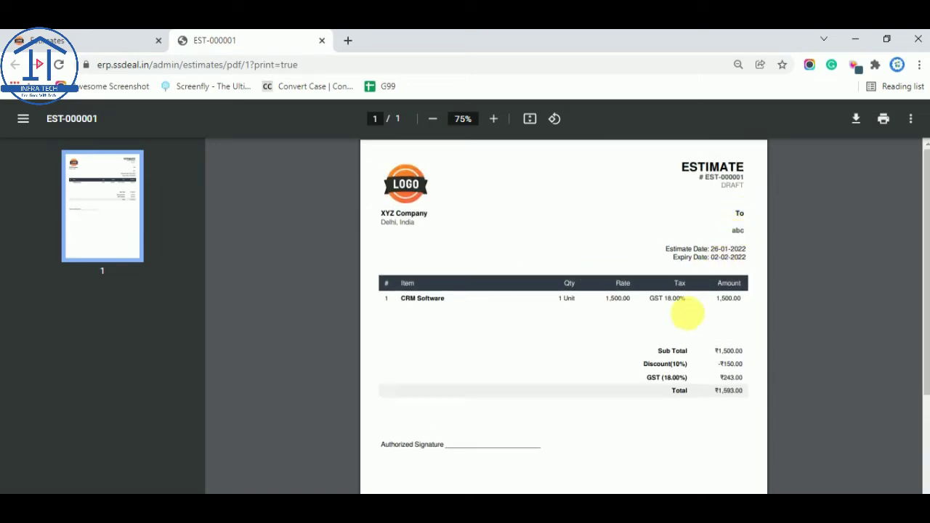
{"action": "scroll", "coordinate": [449, 291], "scroll_direction": "down", "scroll_amount": 1}
{"action": "scroll", "coordinate": [465, 298], "scroll_direction": "down", "scroll_amount": 3}
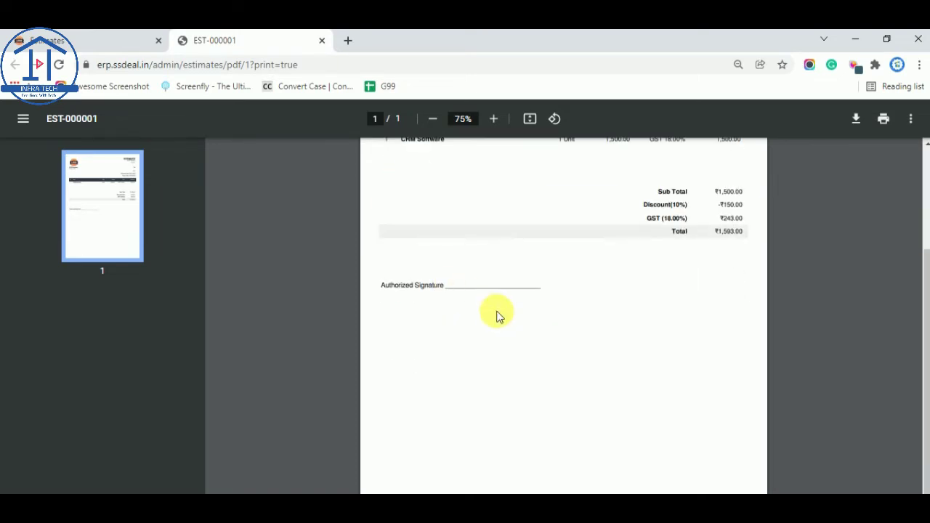
{"action": "scroll", "coordinate": [487, 338], "scroll_direction": "up", "scroll_amount": 3}
Select the Authorized Signature line in the estimate, then clear the selection
{"action": "left_click_drag", "start_coordinate": [381, 445], "coordinate": [552, 447]}
{"action": "scroll", "coordinate": [446, 366], "scroll_direction": "down", "scroll_amount": 3}
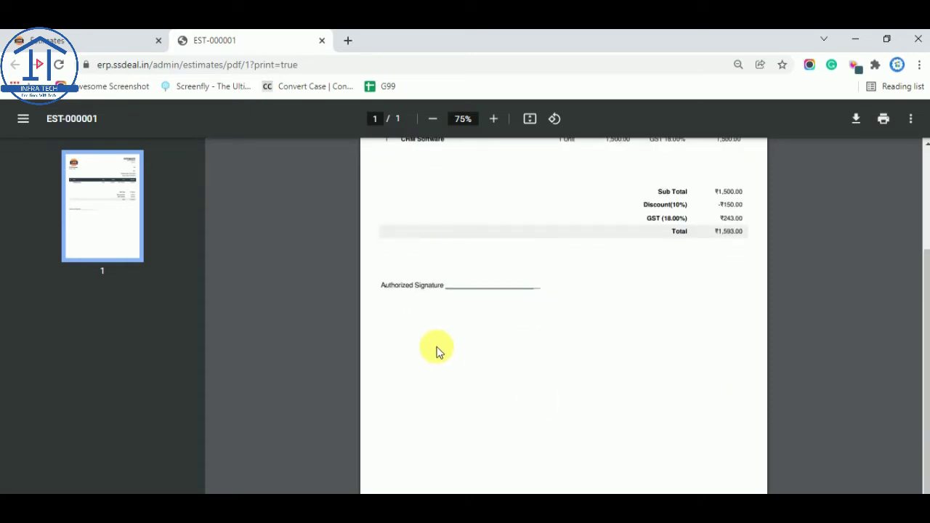
{"action": "scroll", "coordinate": [440, 332], "scroll_direction": "up", "scroll_amount": 3}
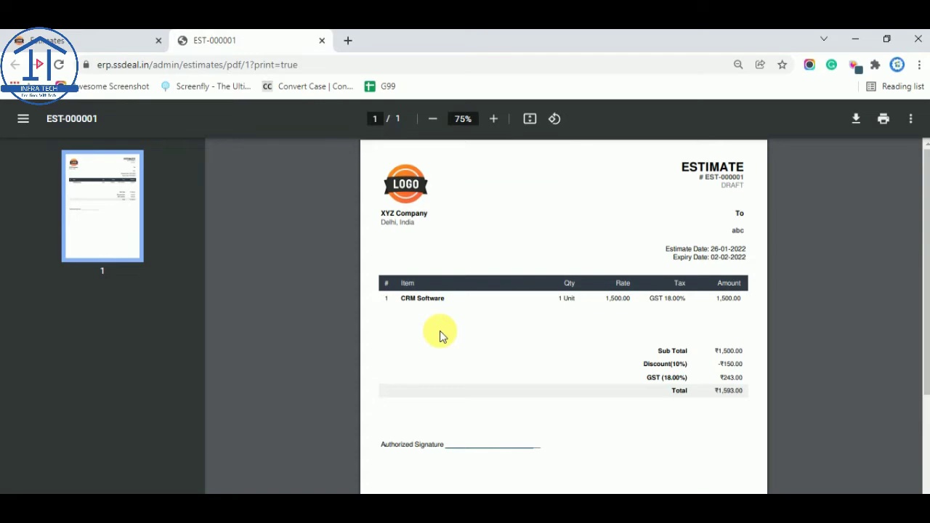
{"action": "scroll", "coordinate": [441, 333], "scroll_direction": "down", "scroll_amount": 3}
{"action": "left_click", "coordinate": [479, 329]}
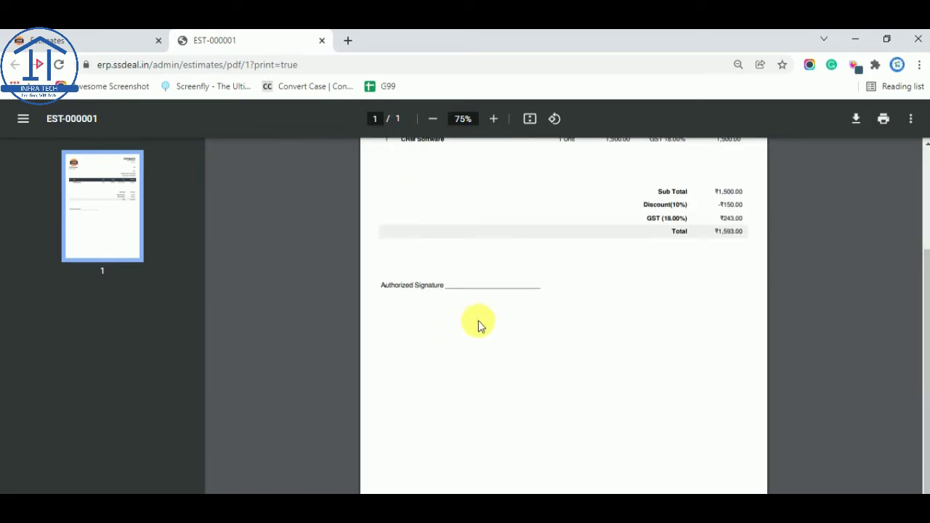
{"action": "scroll", "coordinate": [494, 317], "scroll_direction": "up", "scroll_amount": 3}
{"action": "scroll", "coordinate": [483, 302], "scroll_direction": "down", "scroll_amount": 3}
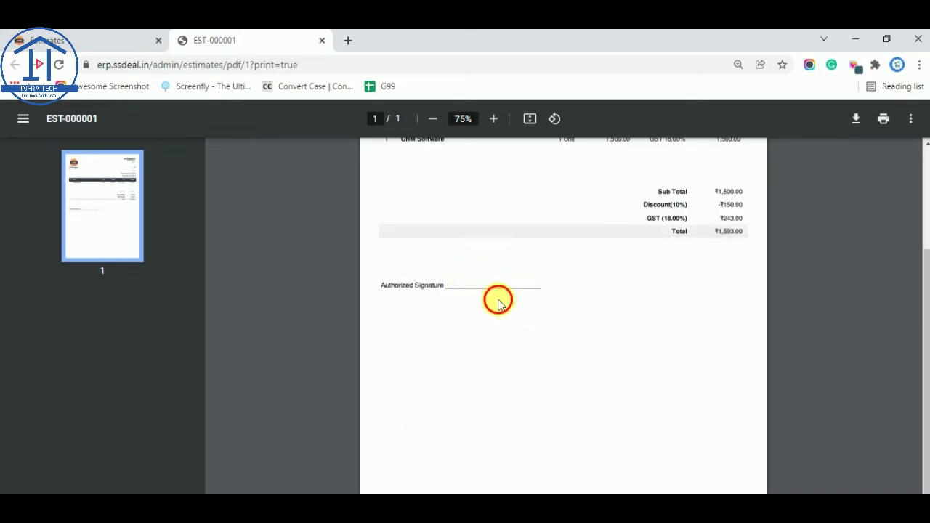
{"action": "scroll", "coordinate": [509, 327], "scroll_direction": "up", "scroll_amount": 3}
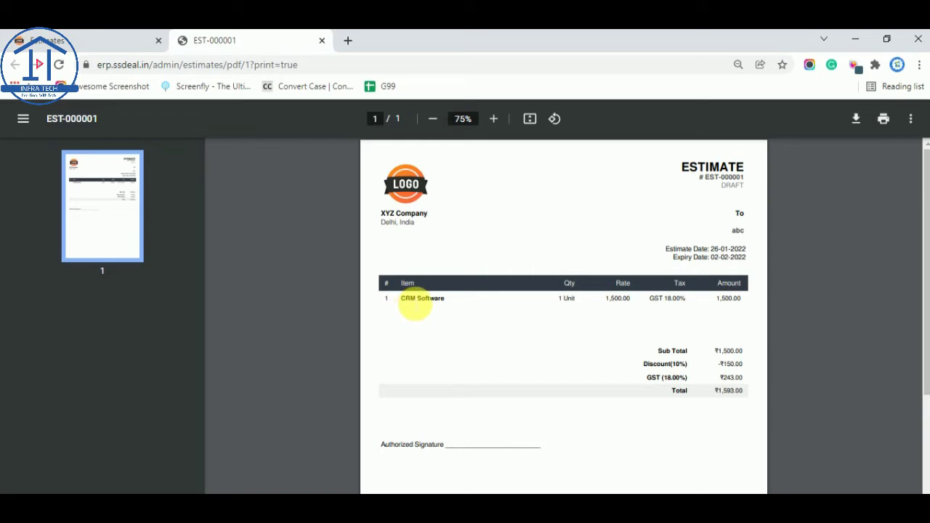
Select the CRM Software rate, tax, 1,500.00 amount and the ₹1,593.00 total
{"action": "double_click", "coordinate": [616, 299]}
{"action": "double_click", "coordinate": [668, 299]}
{"action": "double_click", "coordinate": [729, 298]}
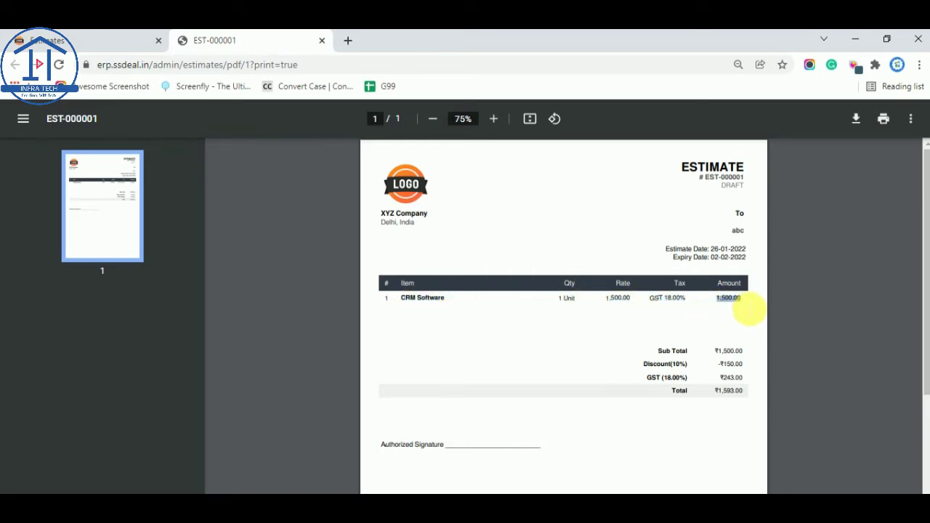
{"action": "double_click", "coordinate": [726, 392]}
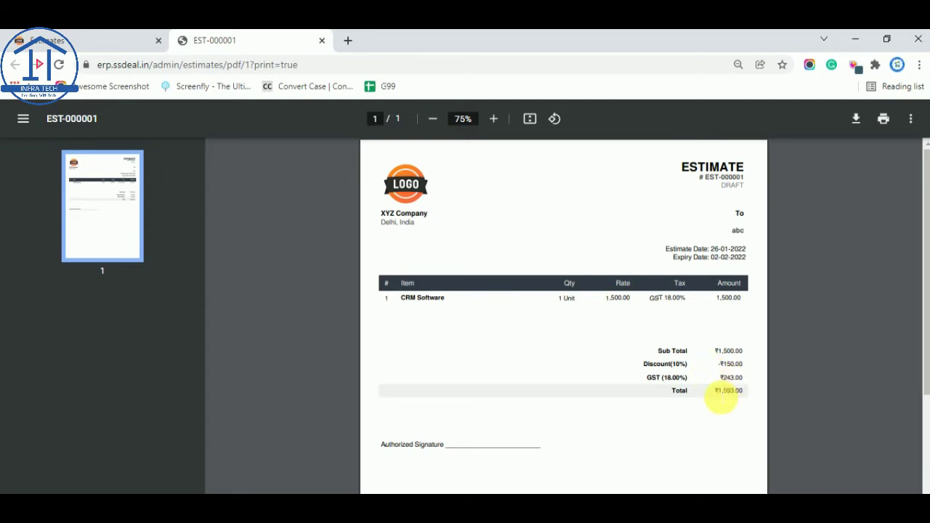
{"action": "scroll", "coordinate": [700, 320], "scroll_direction": "down", "scroll_amount": 3}
{"action": "scroll", "coordinate": [695, 297], "scroll_direction": "up", "scroll_amount": 3}
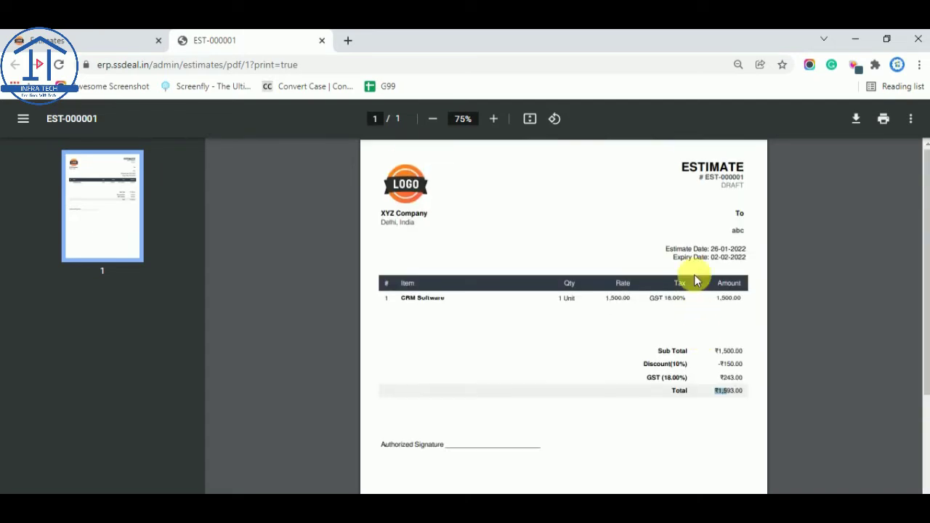
Highlight the estimate and expiry dates, XYZ company name and address, then return to Estimates
{"action": "left_click_drag", "start_coordinate": [685, 253], "coordinate": [710, 254]}
{"action": "left_click", "coordinate": [691, 259]}
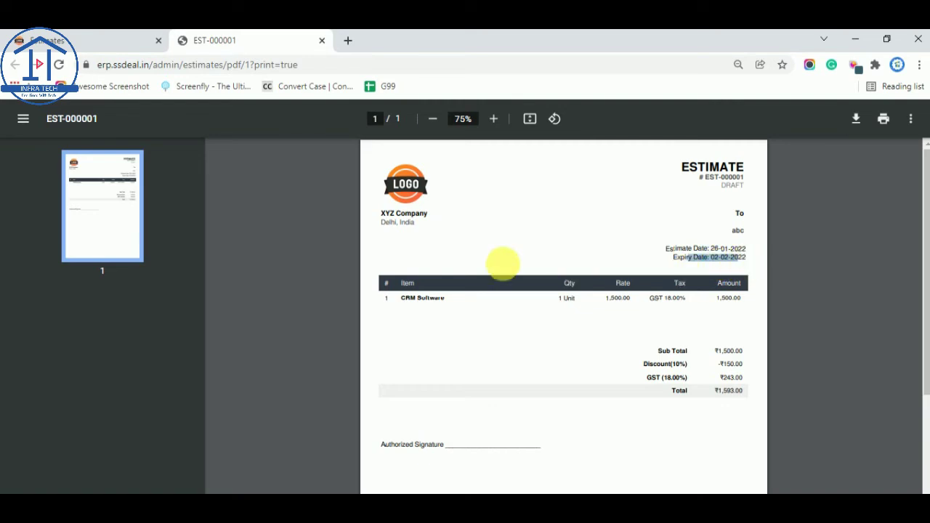
{"action": "double_click", "coordinate": [391, 213]}
{"action": "left_click_drag", "start_coordinate": [390, 223], "coordinate": [416, 223]}
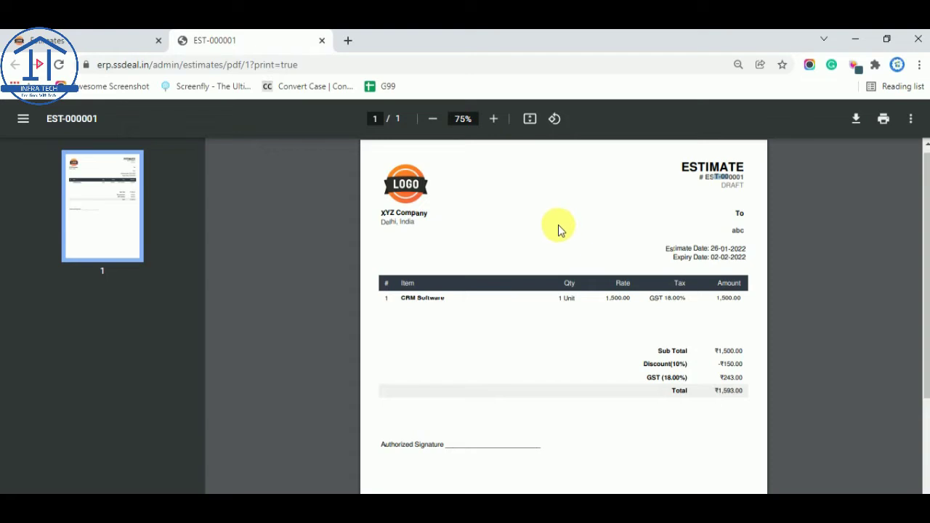
{"action": "scroll", "coordinate": [557, 225], "scroll_direction": "down", "scroll_amount": 3}
{"action": "scroll", "coordinate": [525, 270], "scroll_direction": "up", "scroll_amount": 3}
{"action": "scroll", "coordinate": [525, 269], "scroll_direction": "down", "scroll_amount": 3}
{"action": "left_click", "coordinate": [128, 36]}
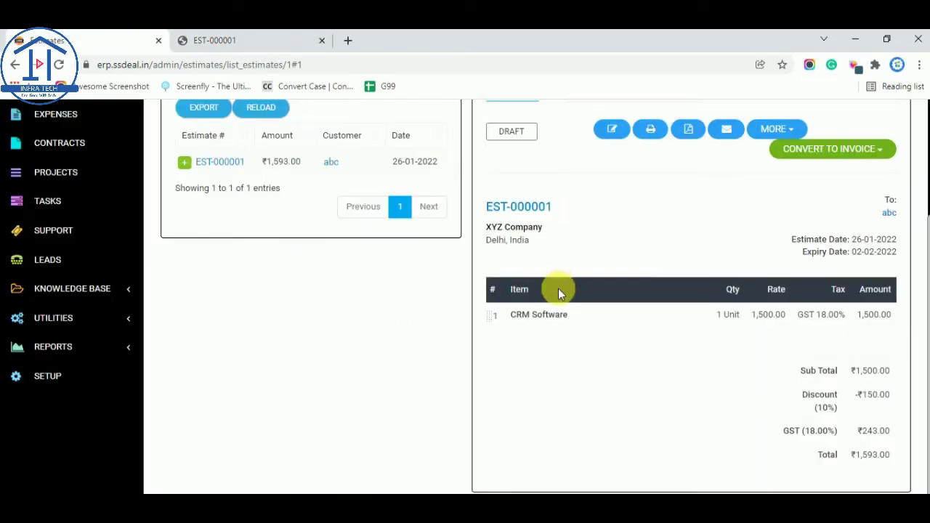
Convert estimate EST-000001 into a final invoice via Convert to Invoice
{"action": "scroll", "coordinate": [557, 289], "scroll_direction": "up", "scroll_amount": 2}
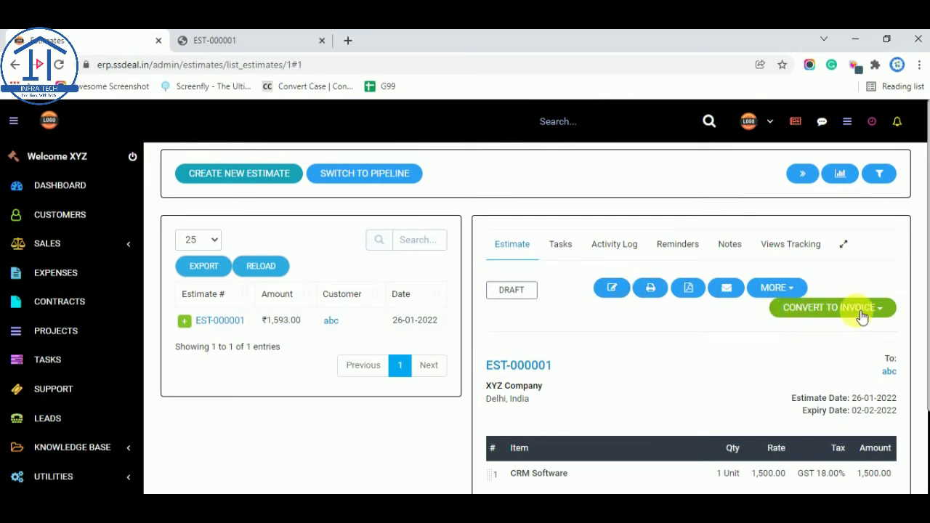
{"action": "left_click", "coordinate": [61, 245]}
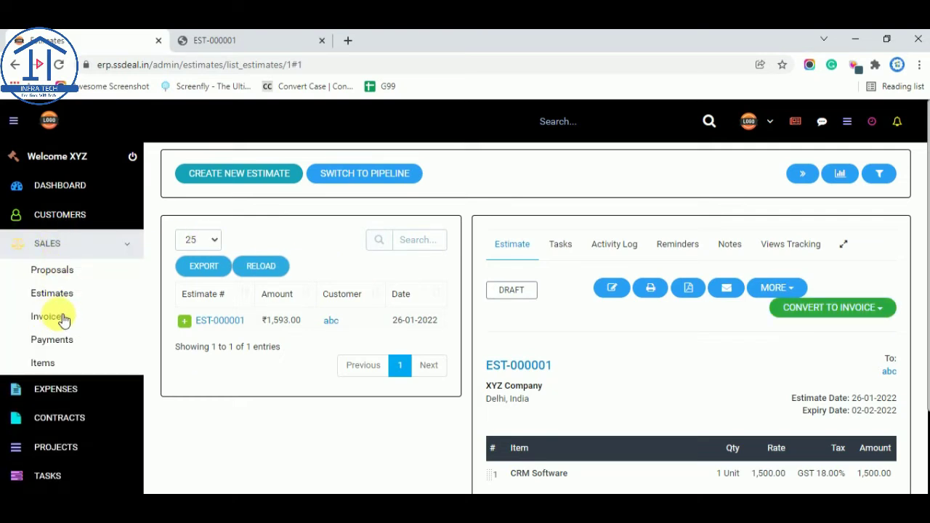
{"action": "left_click", "coordinate": [832, 309]}
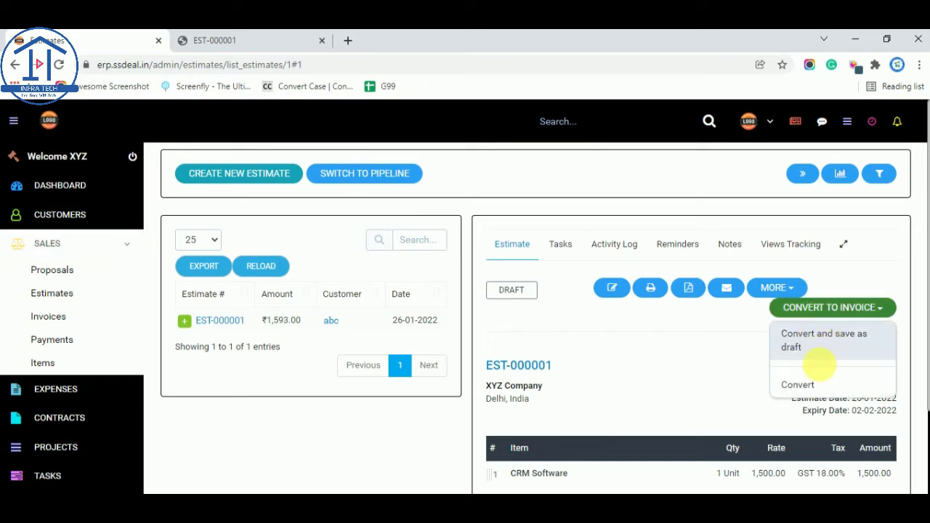
{"action": "left_click", "coordinate": [815, 383]}
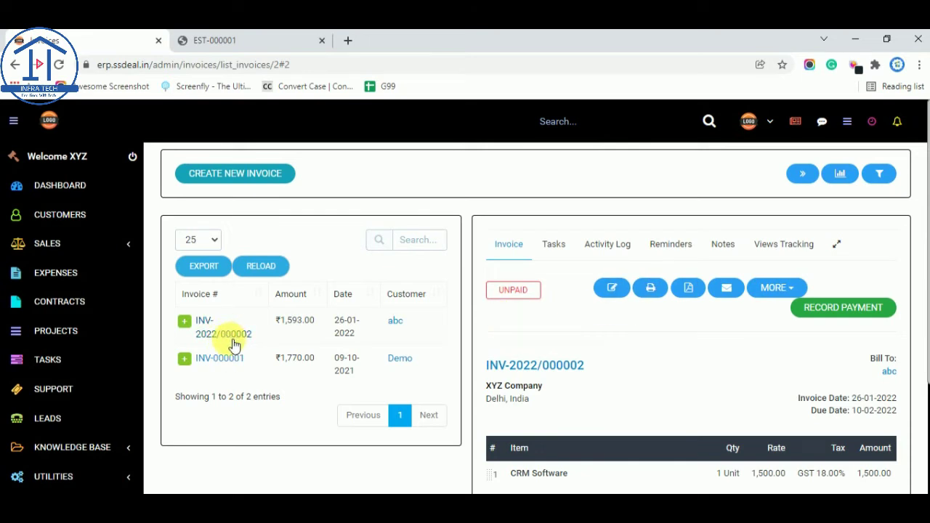
Select the customer name of INV-000001 in the invoices list
{"action": "double_click", "coordinate": [400, 359]}
{"action": "left_click", "coordinate": [426, 359]}
{"action": "double_click", "coordinate": [396, 360]}
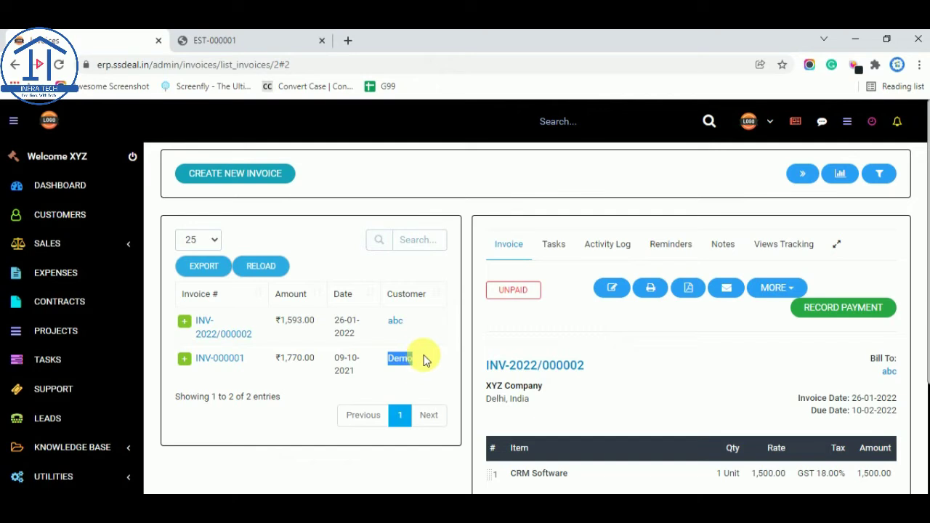
Open the INV-2022/000002 invoice PDF and select the Software item and invoice number
{"action": "left_click", "coordinate": [651, 290]}
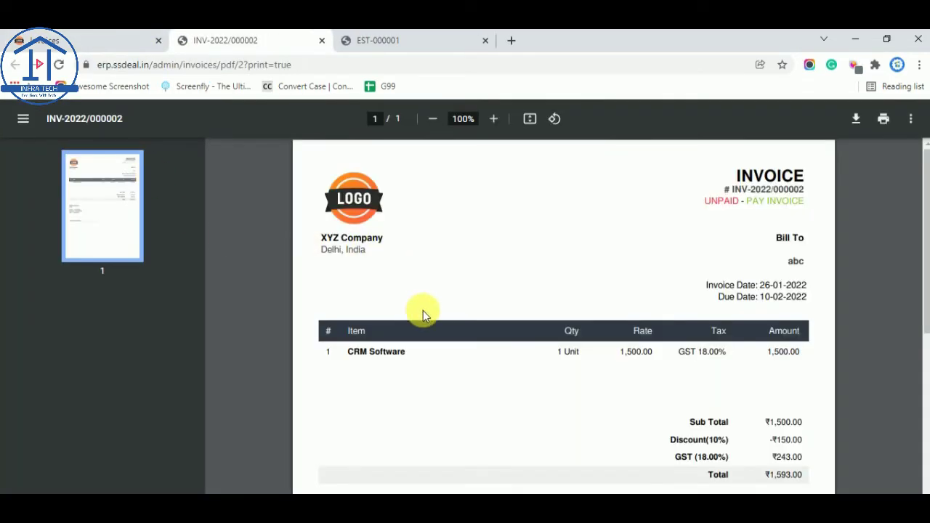
{"action": "double_click", "coordinate": [386, 352]}
{"action": "left_click", "coordinate": [716, 201]}
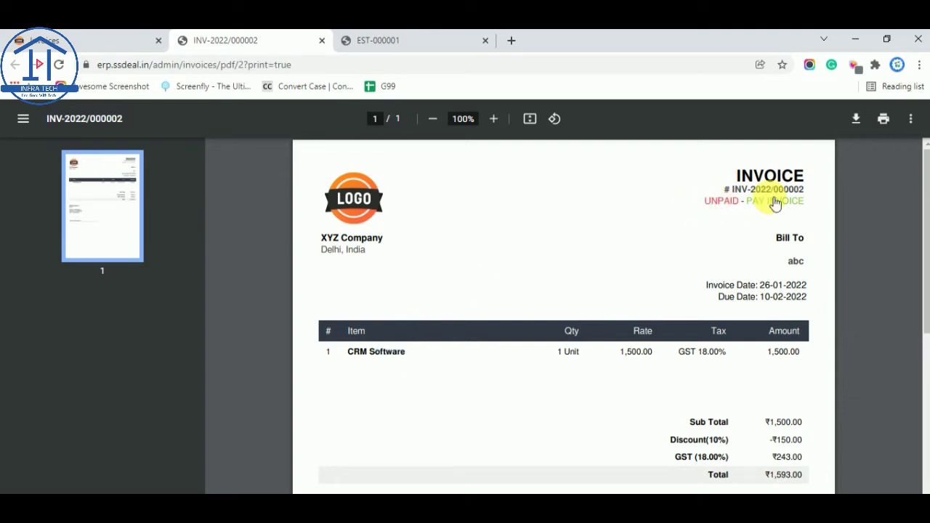
{"action": "left_click_drag", "start_coordinate": [720, 201], "coordinate": [774, 193]}
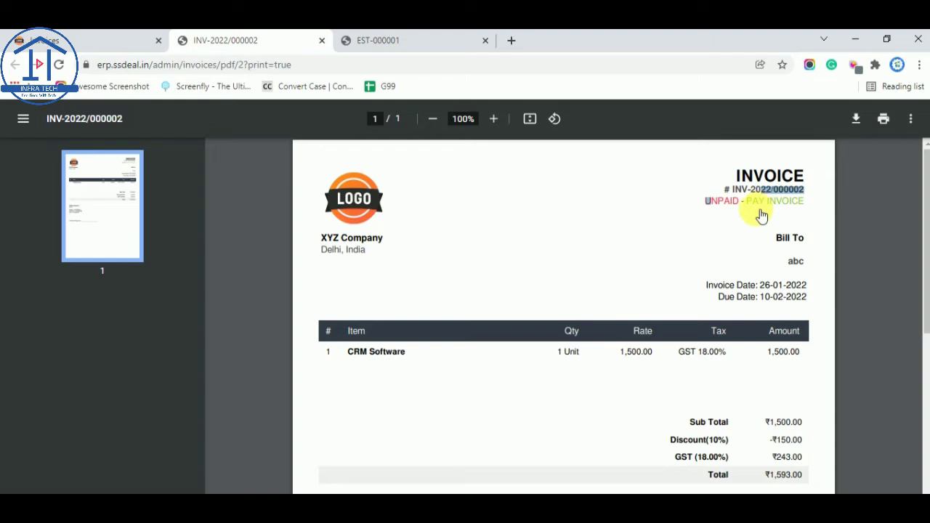
{"action": "left_click", "coordinate": [709, 215]}
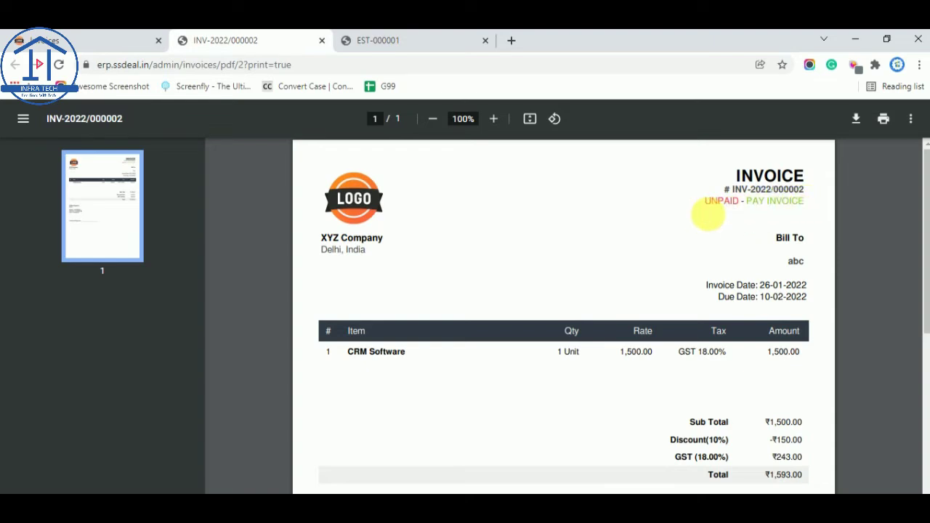
Scroll to the Offline Payment section and select the bank account and IFSC details
{"action": "scroll", "coordinate": [745, 232], "scroll_direction": "down", "scroll_amount": 2}
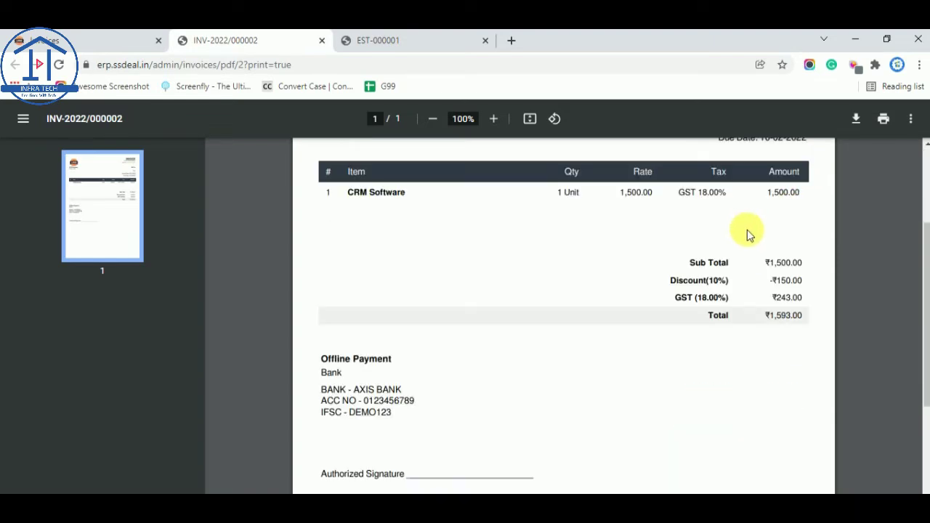
{"action": "scroll", "coordinate": [747, 233], "scroll_direction": "up", "scroll_amount": 2}
{"action": "scroll", "coordinate": [700, 293], "scroll_direction": "down", "scroll_amount": 2}
{"action": "scroll", "coordinate": [766, 194], "scroll_direction": "up", "scroll_amount": 2}
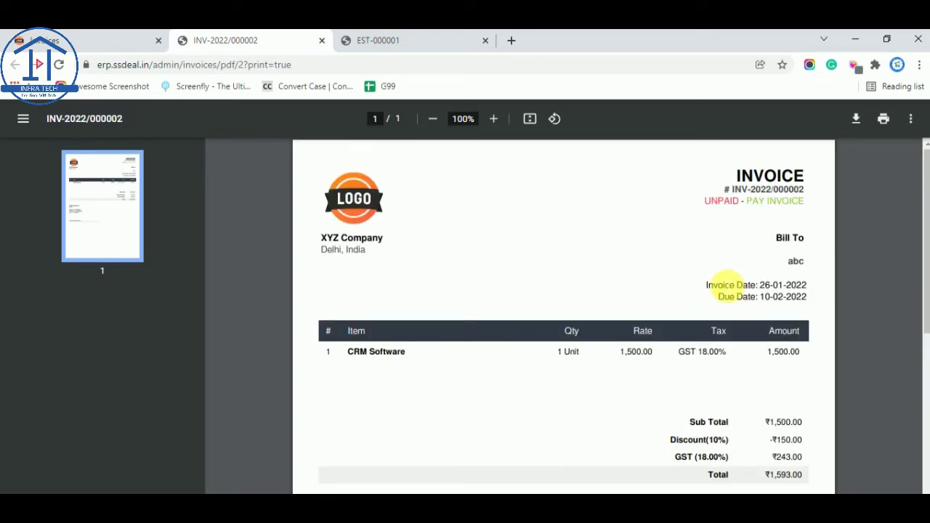
{"action": "scroll", "coordinate": [723, 290], "scroll_direction": "down", "scroll_amount": 2}
{"action": "scroll", "coordinate": [446, 311], "scroll_direction": "down", "scroll_amount": 2}
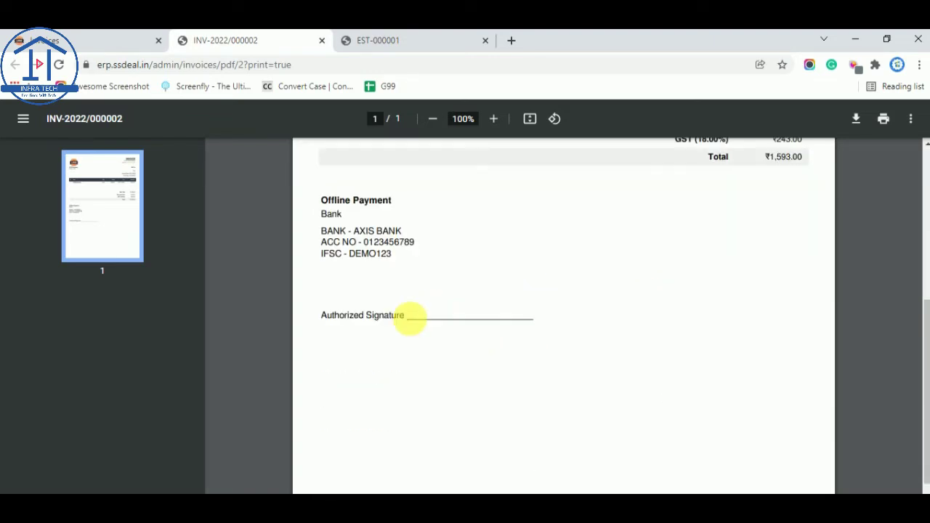
{"action": "left_click_drag", "start_coordinate": [322, 201], "coordinate": [400, 201]}
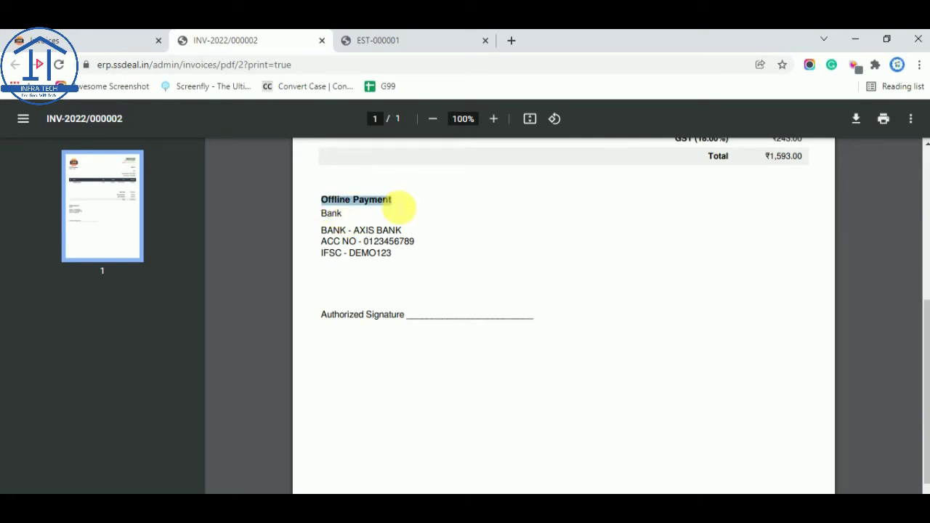
{"action": "left_click", "coordinate": [331, 217]}
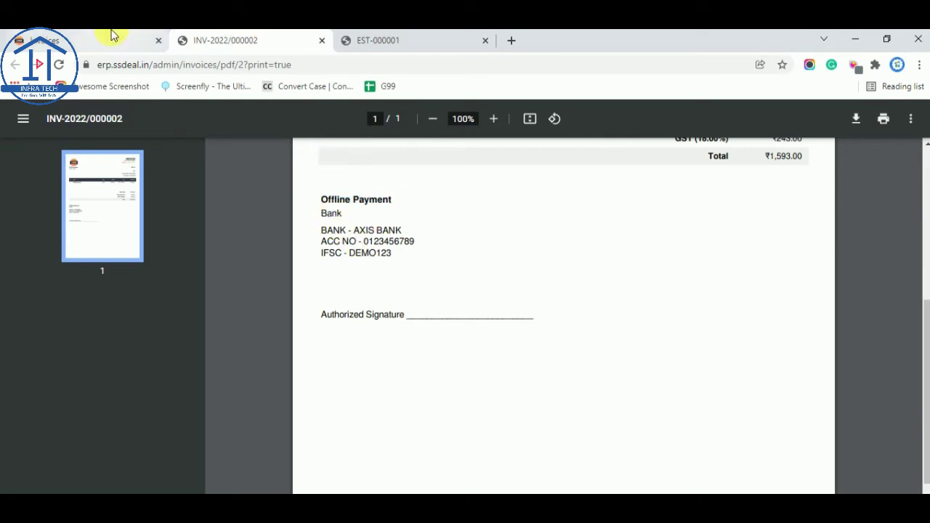
{"action": "left_click_drag", "start_coordinate": [394, 242], "coordinate": [405, 258]}
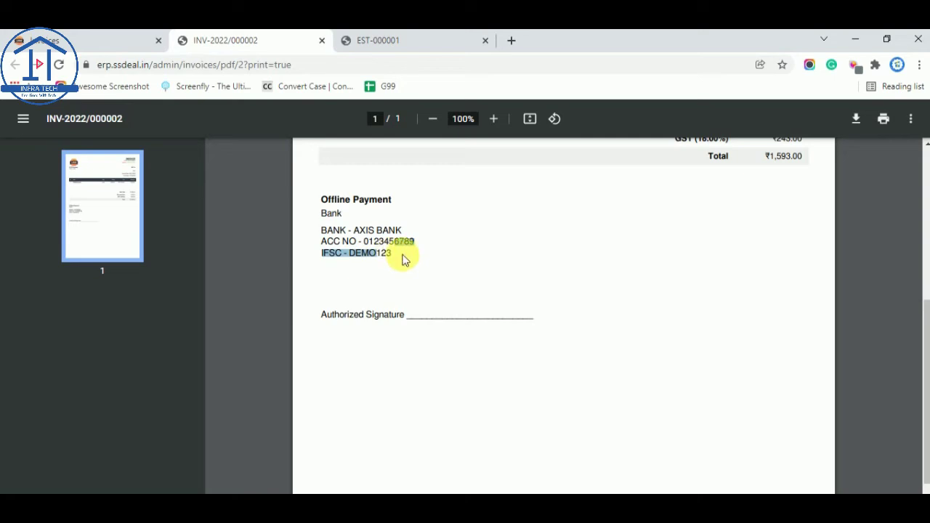
{"action": "left_click_drag", "start_coordinate": [343, 243], "coordinate": [326, 228]}
{"action": "left_click", "coordinate": [121, 40]}
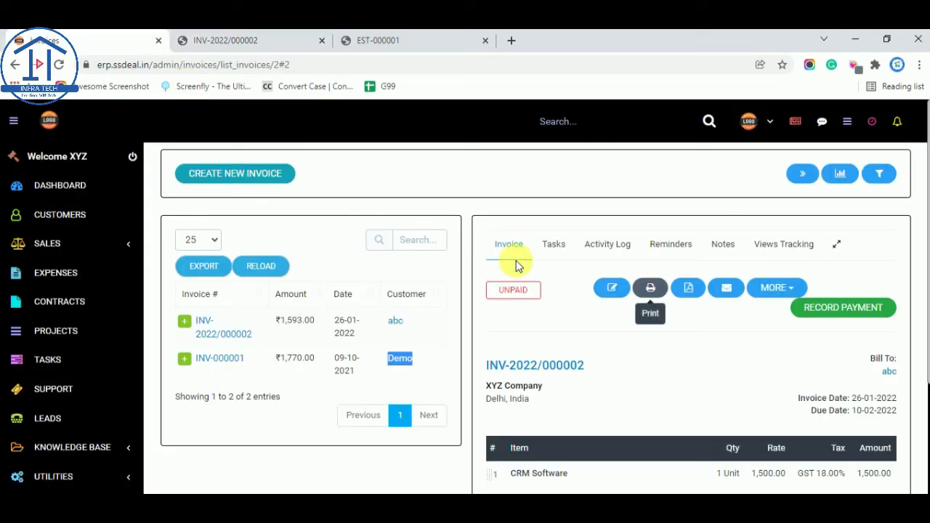
{"action": "left_click", "coordinate": [615, 290]}
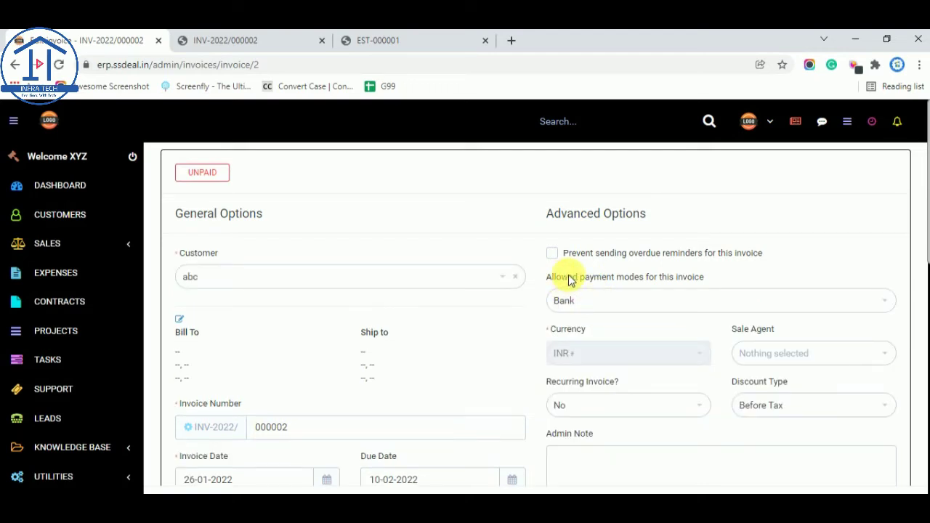
{"action": "left_click", "coordinate": [606, 294]}
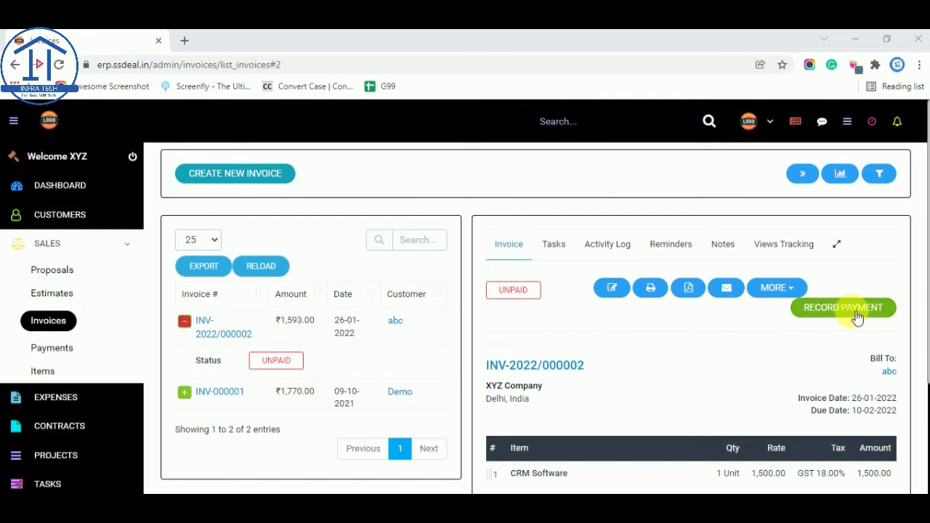
Open Record Payment for INV-2022/000002 and inspect amount 1593.00, date 26-01-2022 and payment modes
{"action": "left_click", "coordinate": [855, 316]}
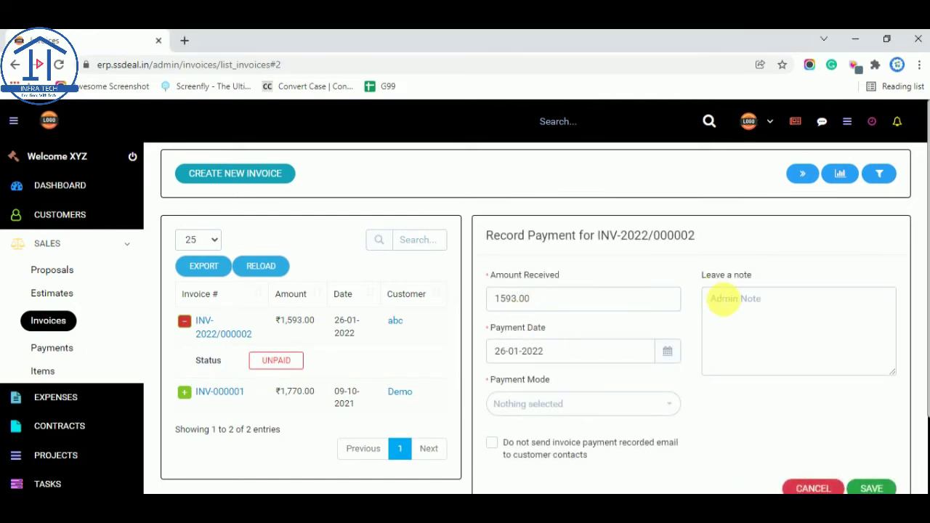
{"action": "left_click", "coordinate": [547, 300]}
{"action": "left_click", "coordinate": [556, 353]}
{"action": "left_click", "coordinate": [565, 353]}
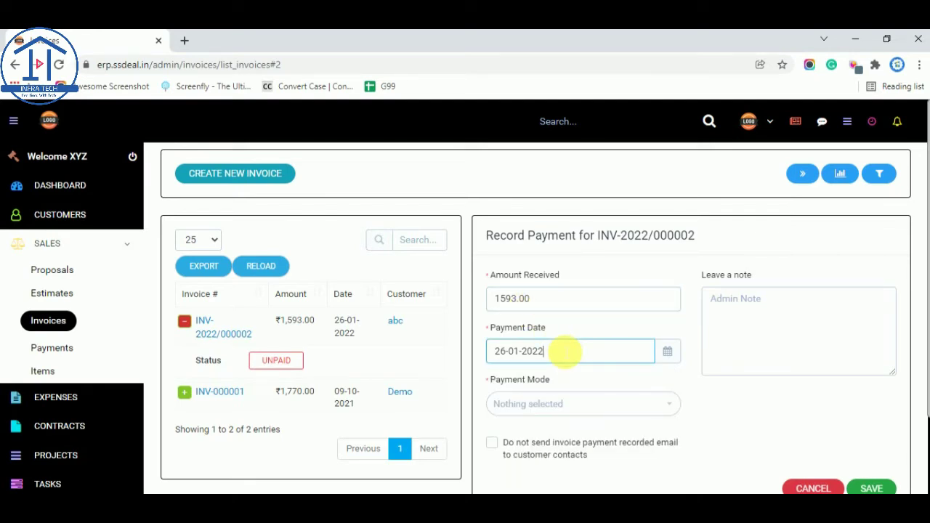
{"action": "left_click", "coordinate": [563, 405]}
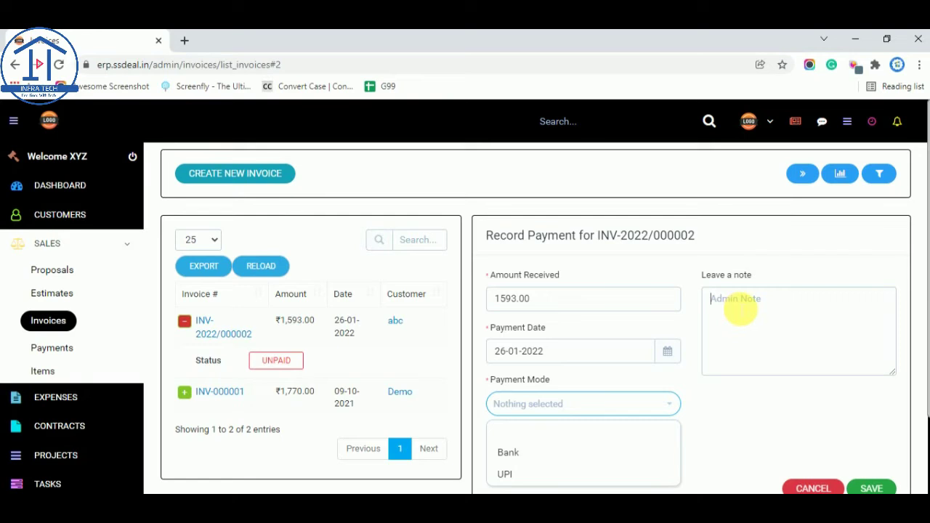
{"action": "left_click", "coordinate": [732, 312]}
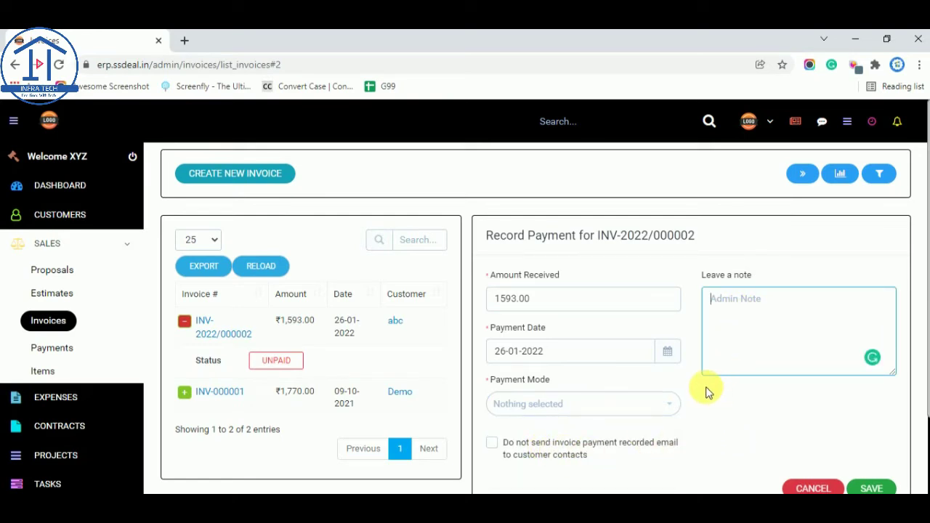
{"action": "scroll", "coordinate": [745, 299], "scroll_direction": "down", "scroll_amount": 3}
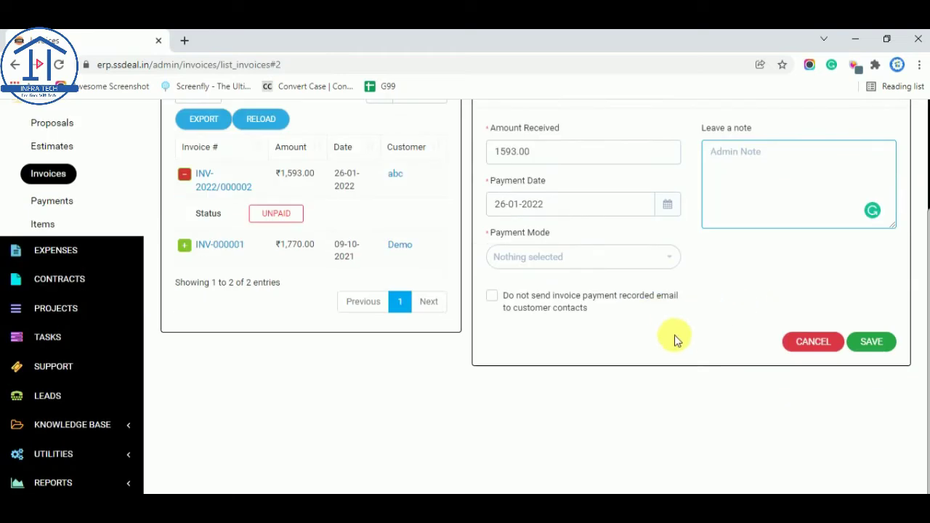
{"action": "scroll", "coordinate": [676, 342], "scroll_direction": "up", "scroll_amount": 2}
{"action": "scroll", "coordinate": [676, 356], "scroll_direction": "up", "scroll_amount": 1}
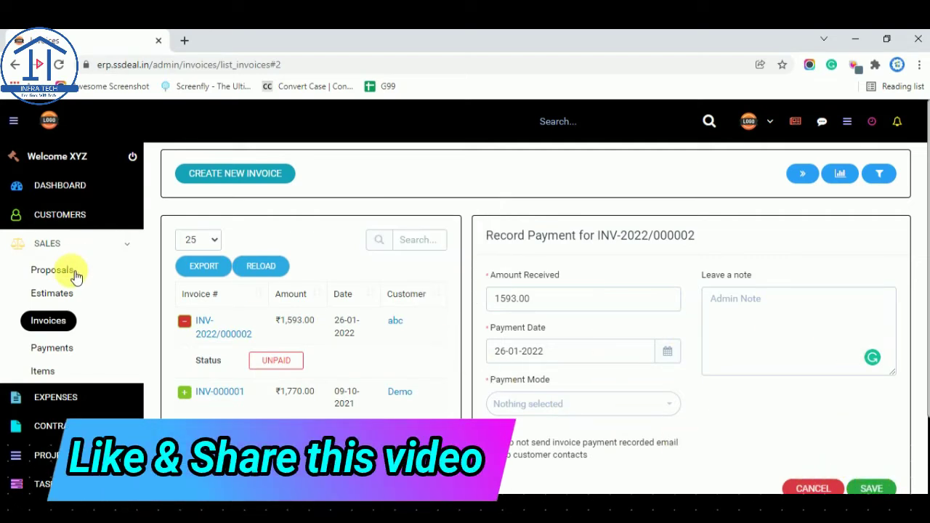
Go from the Invoices list to the empty Payments list under Sales
{"action": "left_click", "coordinate": [58, 317]}
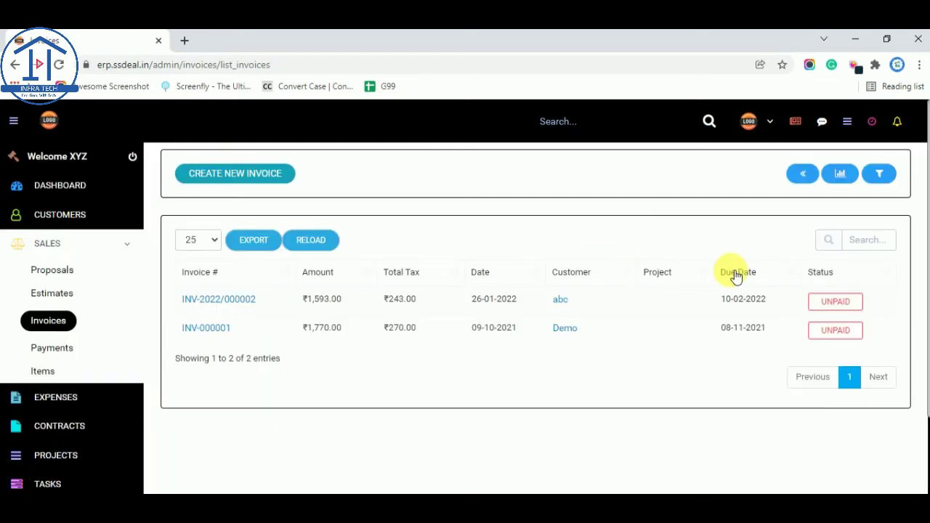
{"action": "left_click", "coordinate": [69, 350]}
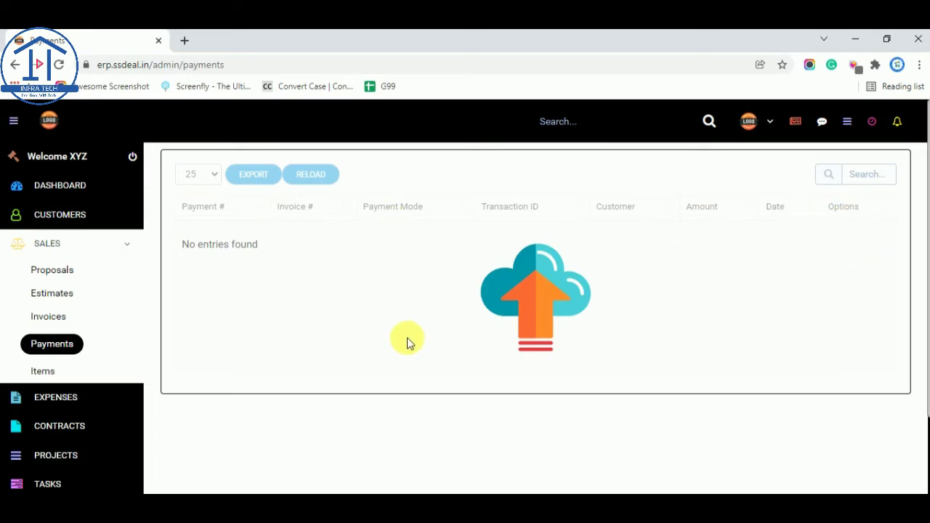
Open the empty Expenses list and expand and collapse the Sales submenu
{"action": "left_click", "coordinate": [63, 400]}
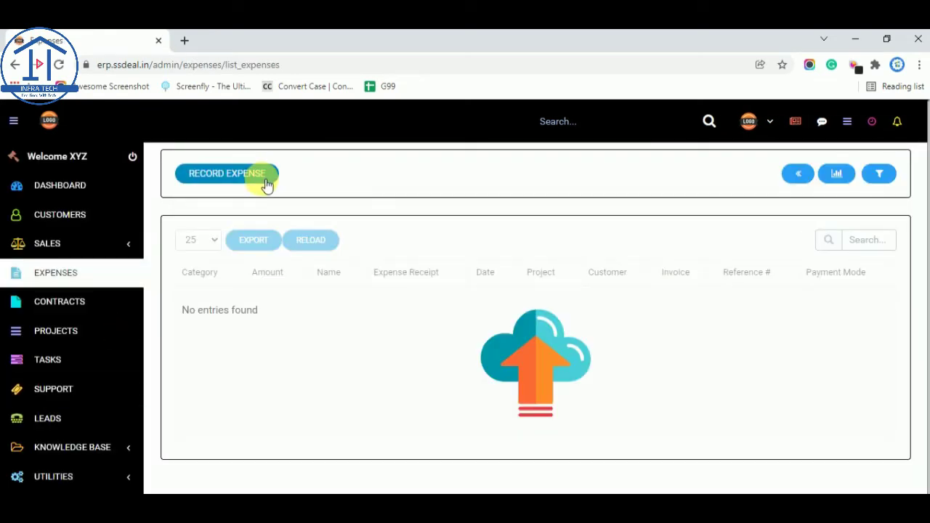
{"action": "left_click", "coordinate": [66, 243]}
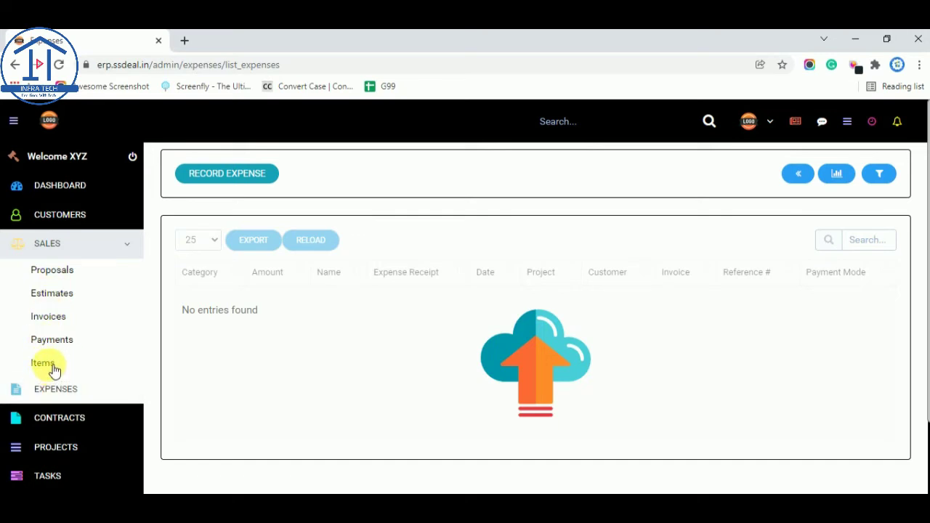
{"action": "left_click", "coordinate": [60, 250]}
{"action": "left_click", "coordinate": [61, 251]}
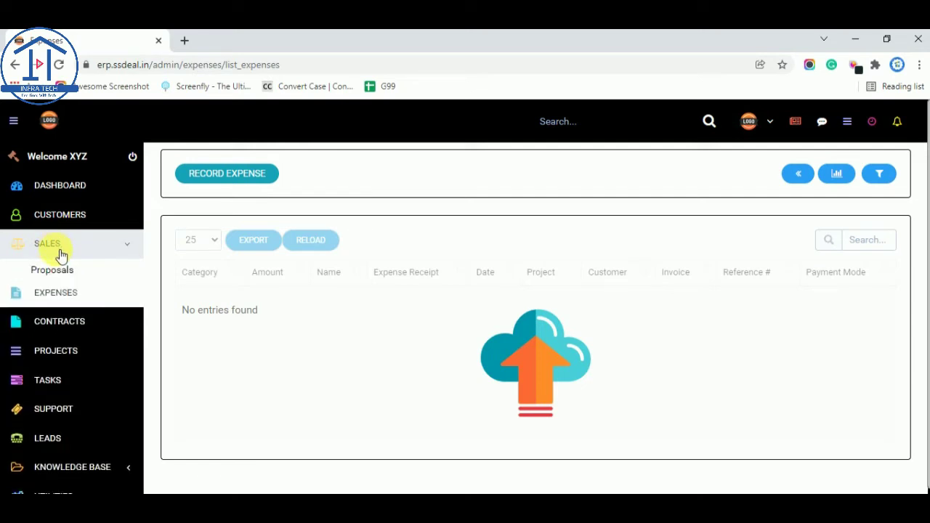
{"action": "left_click", "coordinate": [69, 251]}
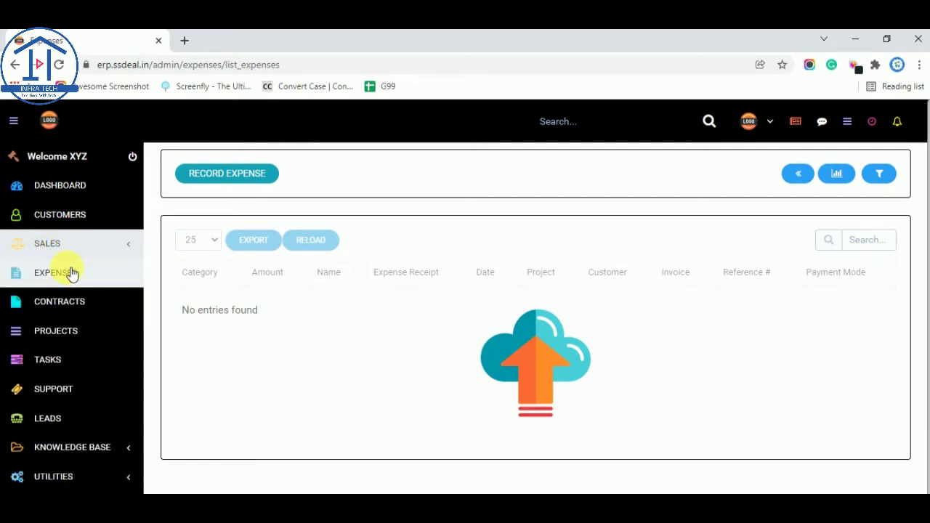
Open a new expense form and inspect its Name, Note, Expense Category and Customer fields
{"action": "left_click", "coordinate": [244, 177]}
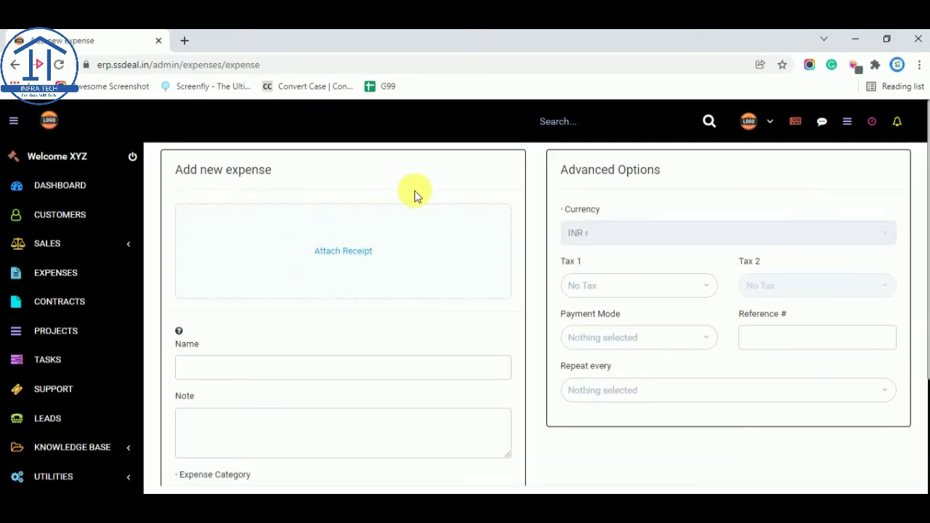
{"action": "scroll", "coordinate": [311, 311], "scroll_direction": "down", "scroll_amount": 2}
{"action": "left_click", "coordinate": [254, 212]}
{"action": "left_click", "coordinate": [254, 263]}
{"action": "left_click", "coordinate": [266, 339]}
{"action": "left_click", "coordinate": [260, 341]}
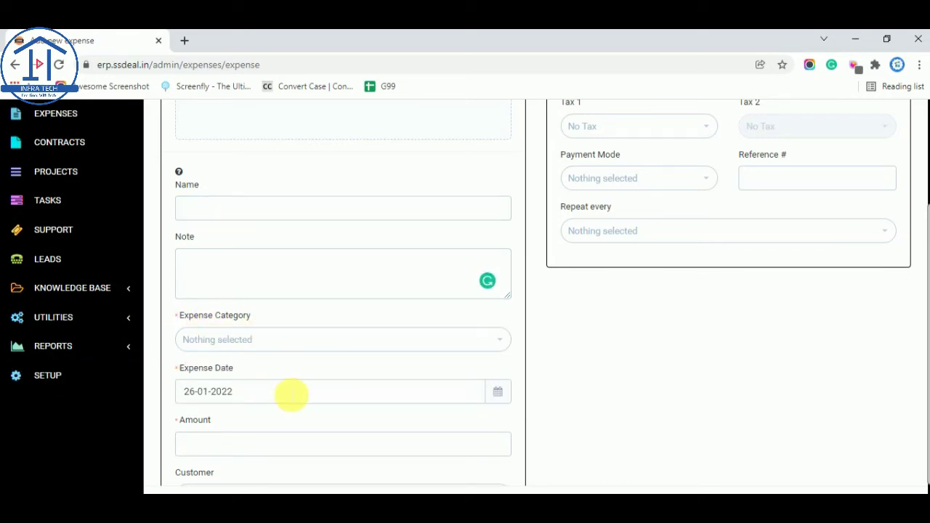
{"action": "scroll", "coordinate": [271, 395], "scroll_direction": "down", "scroll_amount": 2}
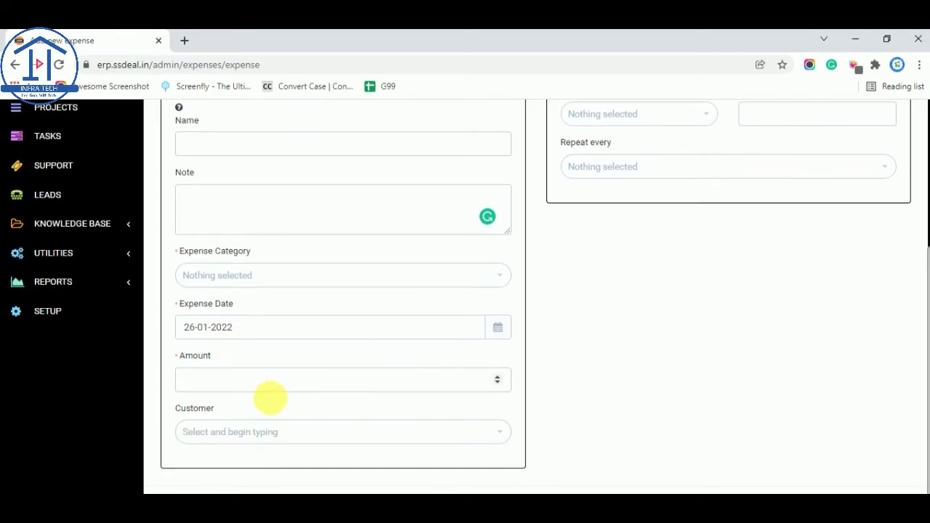
{"action": "left_click", "coordinate": [284, 434]}
{"action": "left_click", "coordinate": [650, 322]}
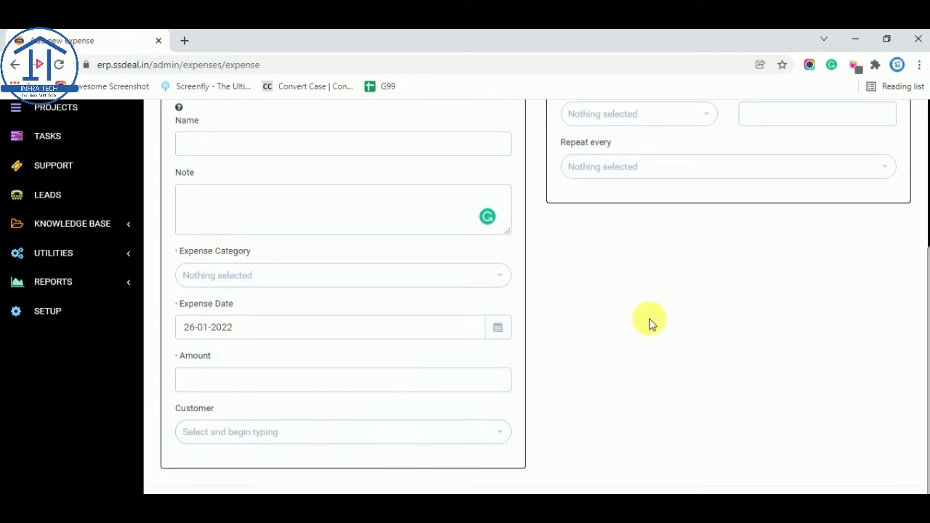
{"action": "scroll", "coordinate": [642, 320], "scroll_direction": "up", "scroll_amount": 5}
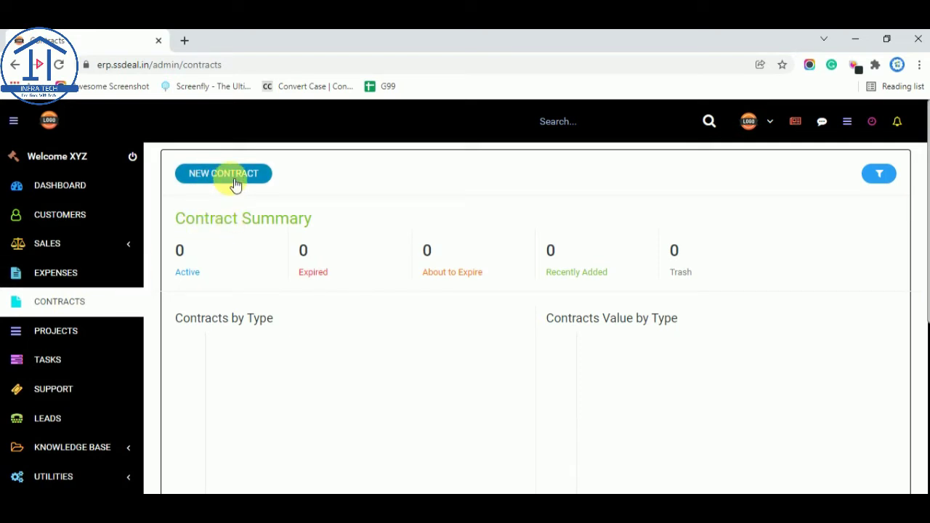
Open the Projects page, showing zero projects in every status
{"action": "left_click", "coordinate": [60, 328]}
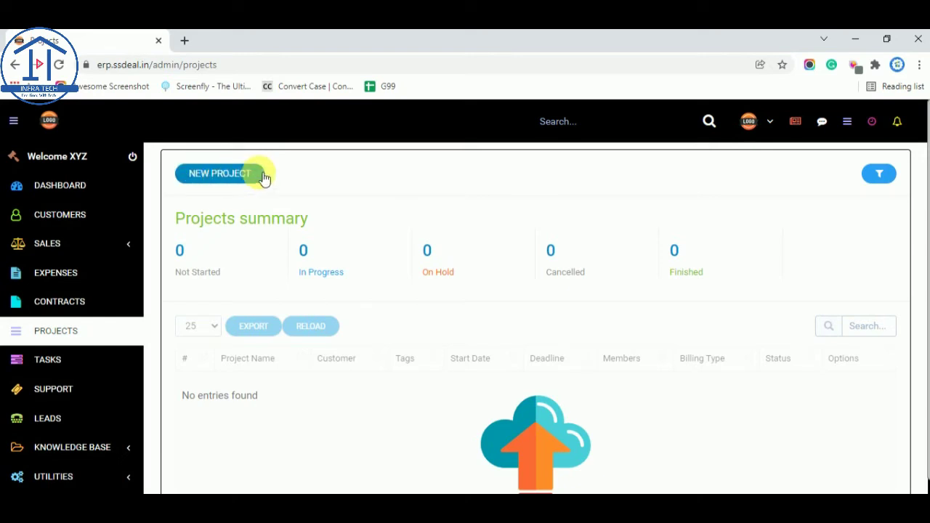
Start a new project and look at the project name and customer fields
{"action": "left_click", "coordinate": [216, 179]}
{"action": "left_click", "coordinate": [259, 235]}
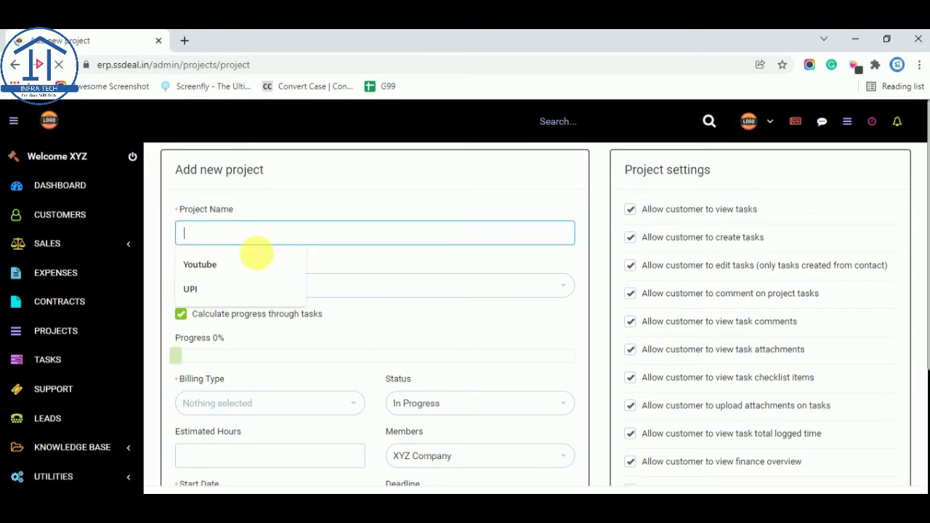
{"action": "left_click", "coordinate": [393, 287]}
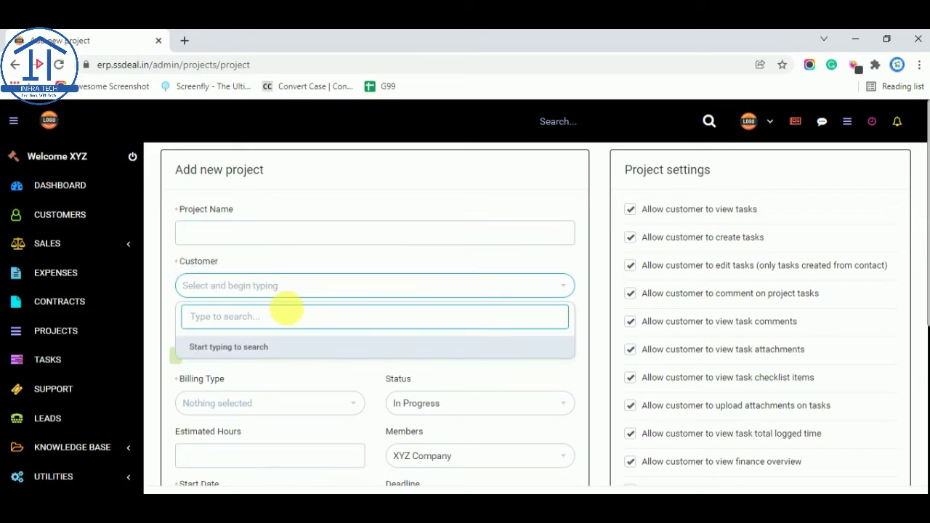
{"action": "left_click", "coordinate": [317, 285]}
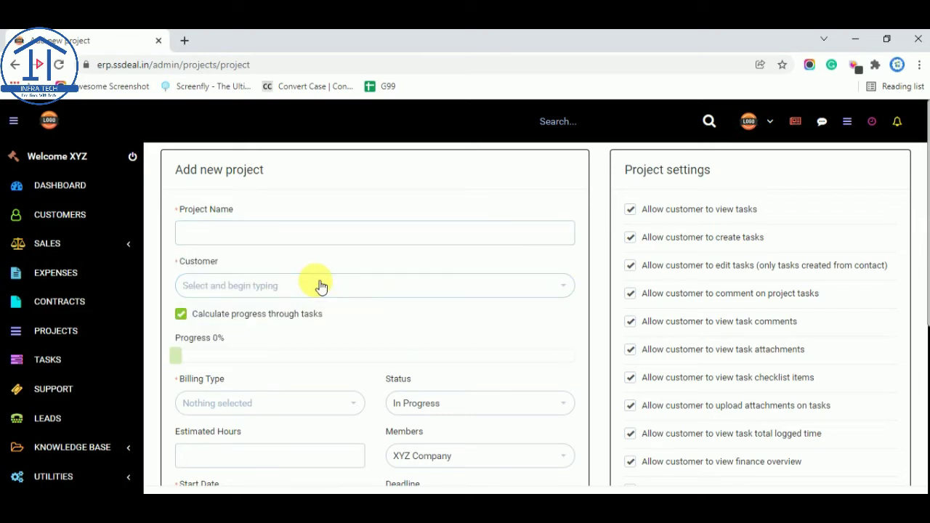
{"action": "scroll", "coordinate": [262, 327], "scroll_direction": "down", "scroll_amount": 2}
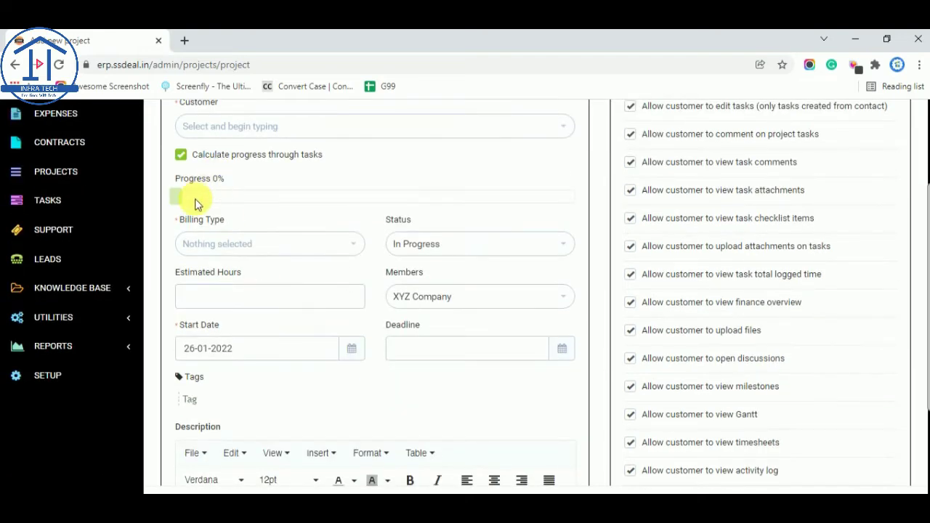
Inspect the billing type, project status and members options of the new project form
{"action": "left_click", "coordinate": [244, 244]}
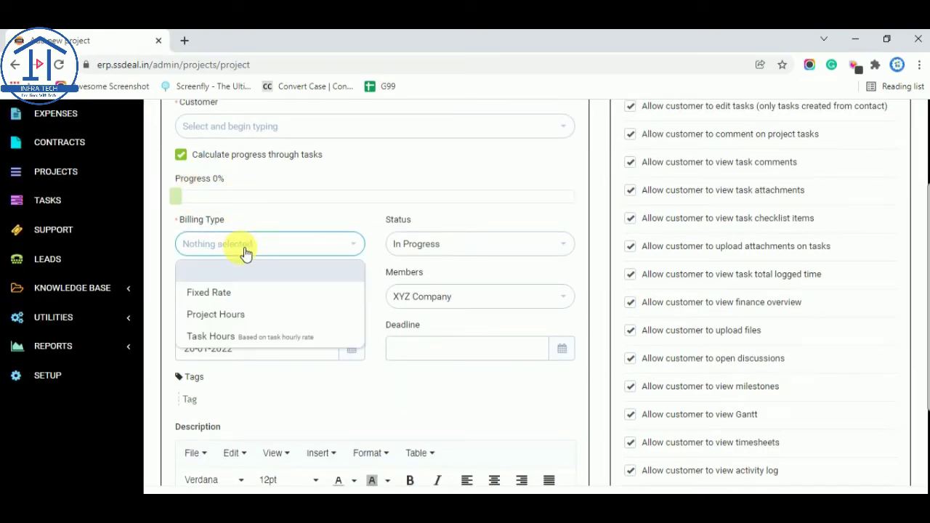
{"action": "left_click", "coordinate": [419, 247]}
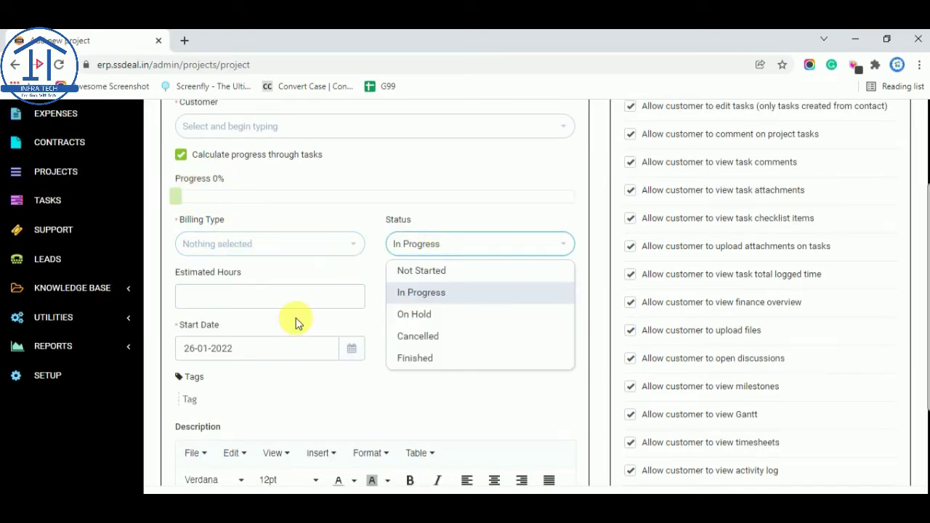
{"action": "left_click", "coordinate": [280, 298]}
{"action": "left_click", "coordinate": [445, 306]}
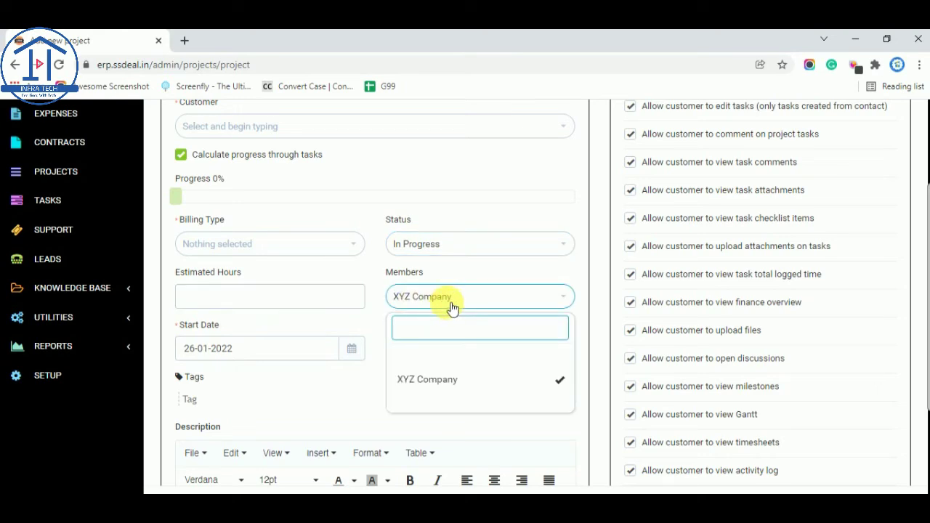
{"action": "left_click", "coordinate": [290, 320]}
{"action": "scroll", "coordinate": [327, 313], "scroll_direction": "down", "scroll_amount": 1}
{"action": "scroll", "coordinate": [327, 312], "scroll_direction": "down", "scroll_amount": 2}
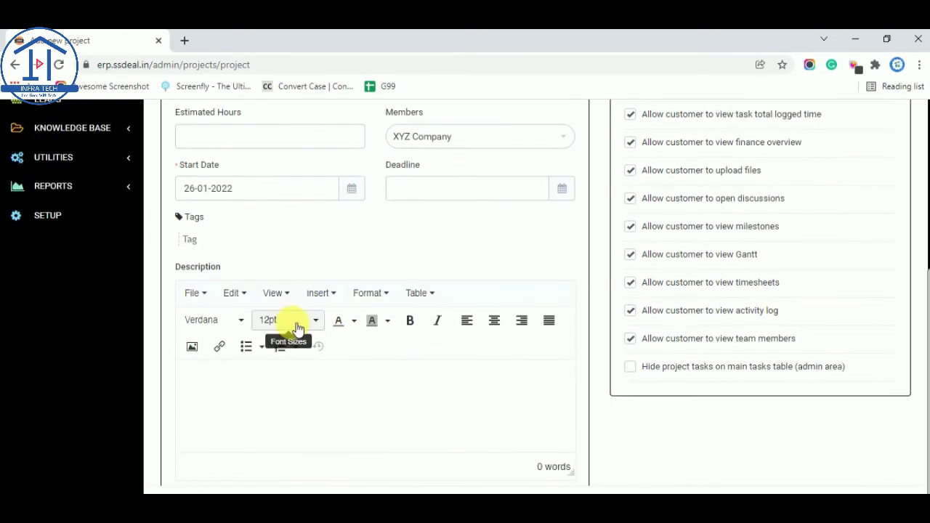
{"action": "scroll", "coordinate": [422, 291], "scroll_direction": "up", "scroll_amount": 5}
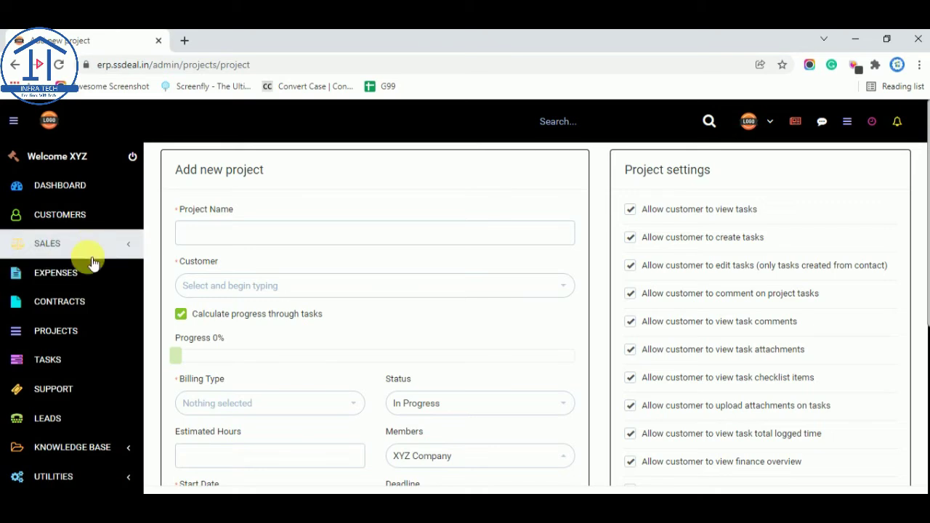
Open the Tasks list and scroll down through it
{"action": "left_click", "coordinate": [64, 368]}
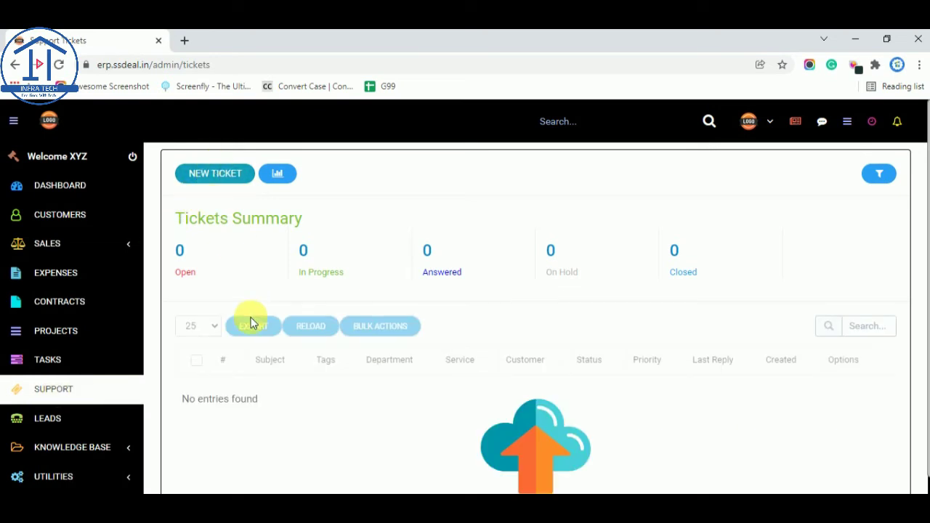
{"action": "scroll", "coordinate": [88, 385], "scroll_direction": "down", "scroll_amount": 1}
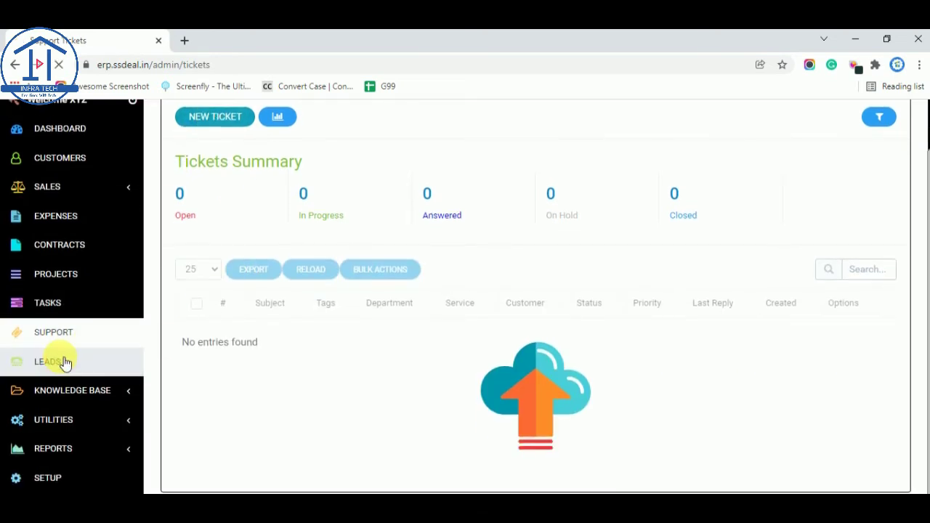
Open the Leads import page and view the lead Source choices without picking one
{"action": "left_click", "coordinate": [50, 365]}
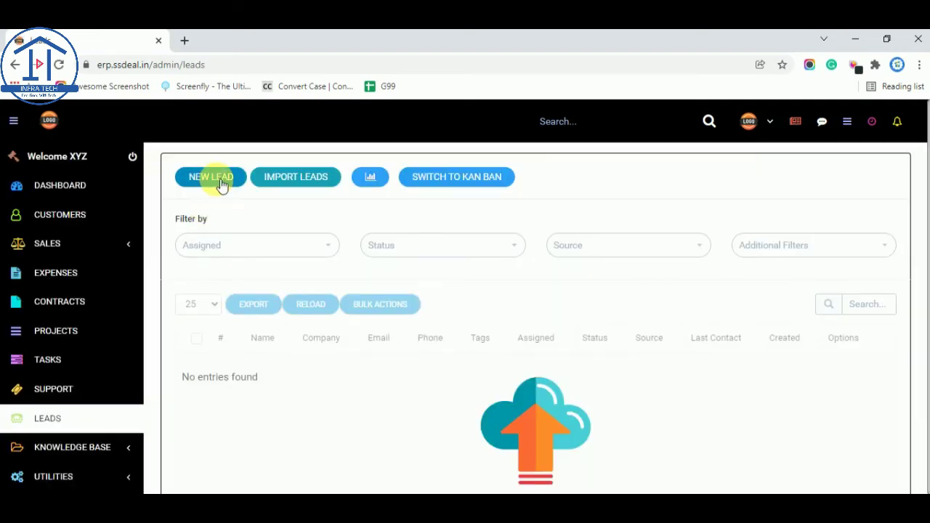
{"action": "left_click", "coordinate": [308, 181]}
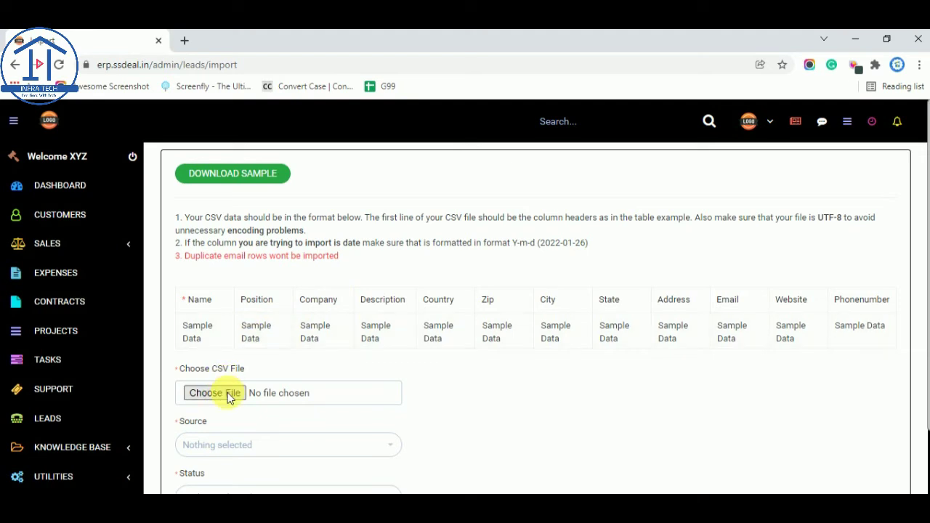
{"action": "scroll", "coordinate": [237, 370], "scroll_direction": "down", "scroll_amount": 2}
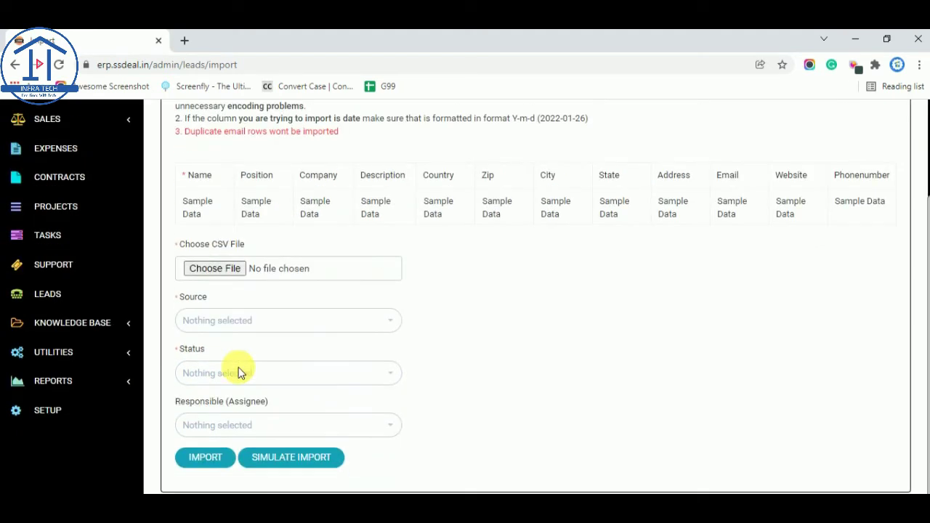
{"action": "left_click", "coordinate": [249, 328]}
{"action": "left_click", "coordinate": [249, 328]}
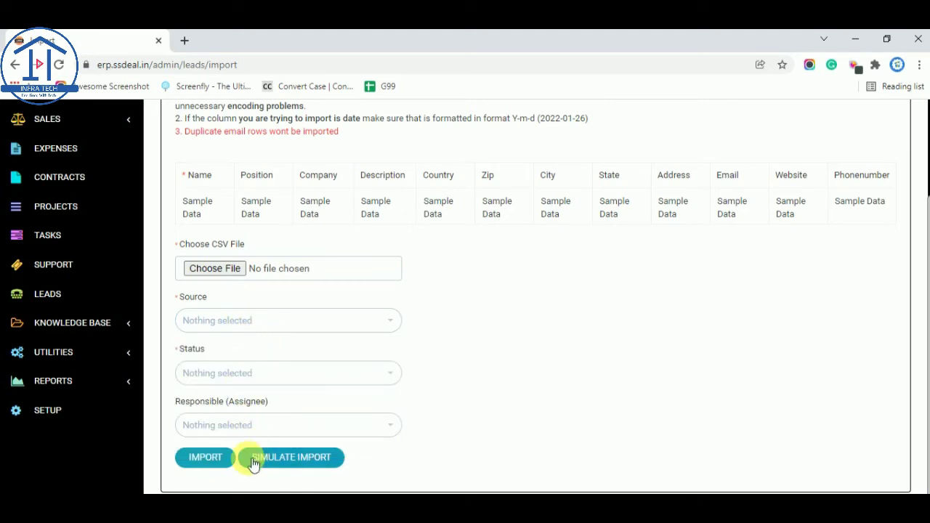
{"action": "scroll", "coordinate": [269, 349], "scroll_direction": "up", "scroll_amount": 2}
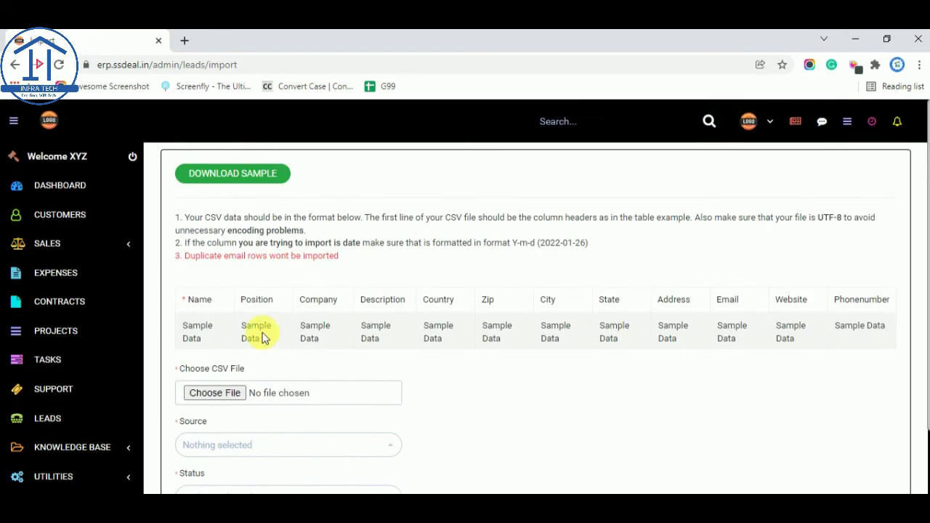
Highlight the sample CSV table's column headings and data, then clear the selection
{"action": "triple_click", "coordinate": [196, 333]}
{"action": "left_click_drag", "start_coordinate": [240, 299], "coordinate": [465, 301]}
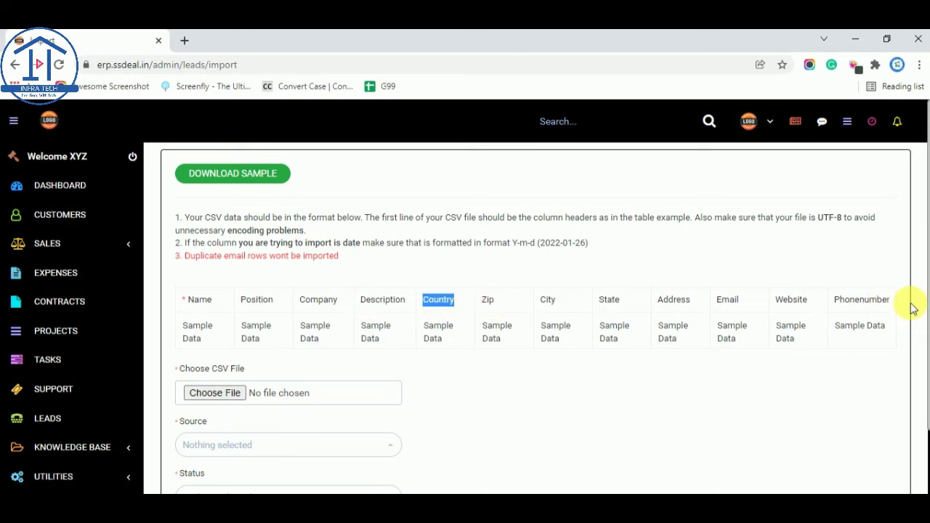
{"action": "left_click_drag", "start_coordinate": [899, 305], "coordinate": [339, 299]}
{"action": "left_click", "coordinate": [249, 368]}
{"action": "left_click_drag", "start_coordinate": [254, 370], "coordinate": [200, 368]}
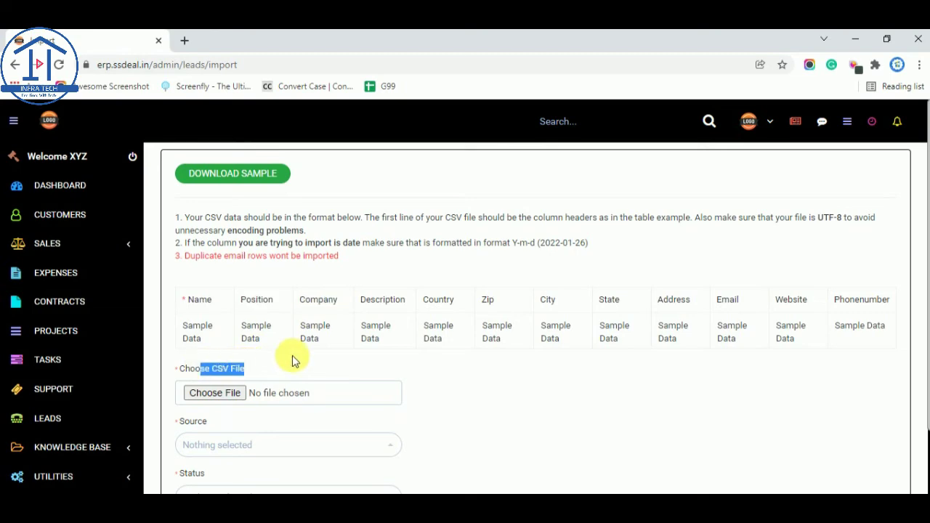
Recheck the lead Source choices, leave Source unset, and return to the leads list
{"action": "scroll", "coordinate": [289, 362], "scroll_direction": "down", "scroll_amount": 3}
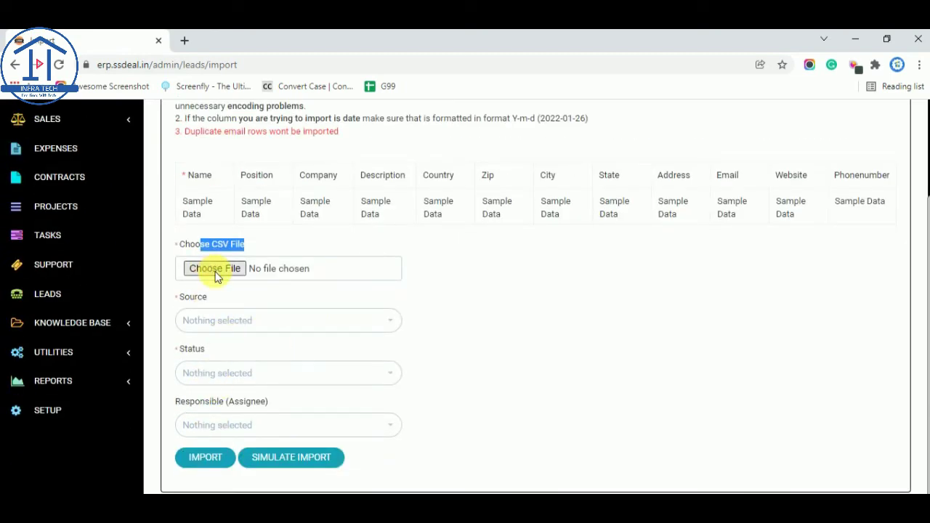
{"action": "left_click", "coordinate": [220, 328]}
{"action": "left_click", "coordinate": [218, 327]}
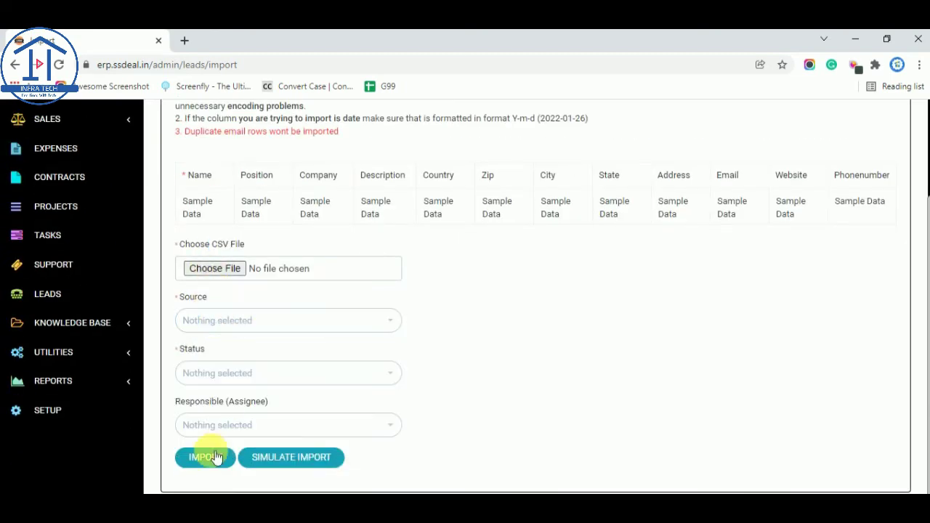
{"action": "left_click", "coordinate": [218, 320]}
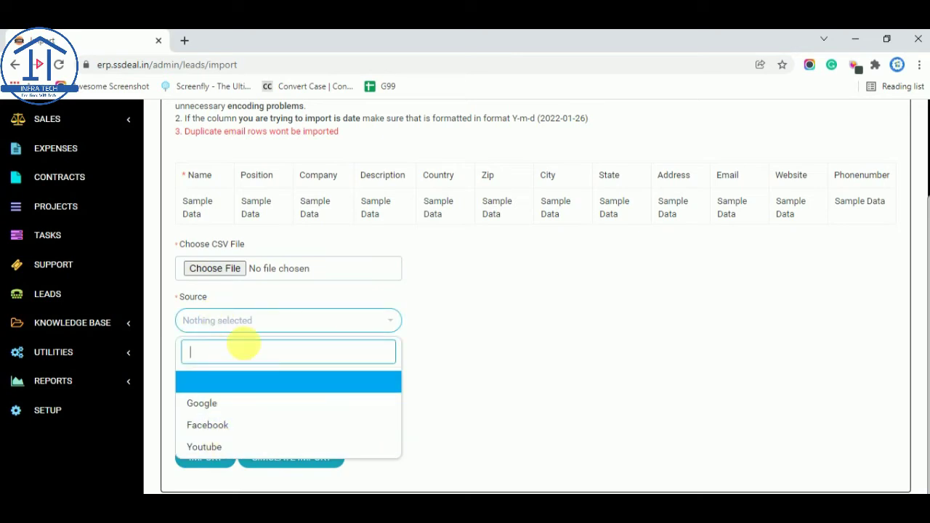
{"action": "left_click", "coordinate": [266, 272]}
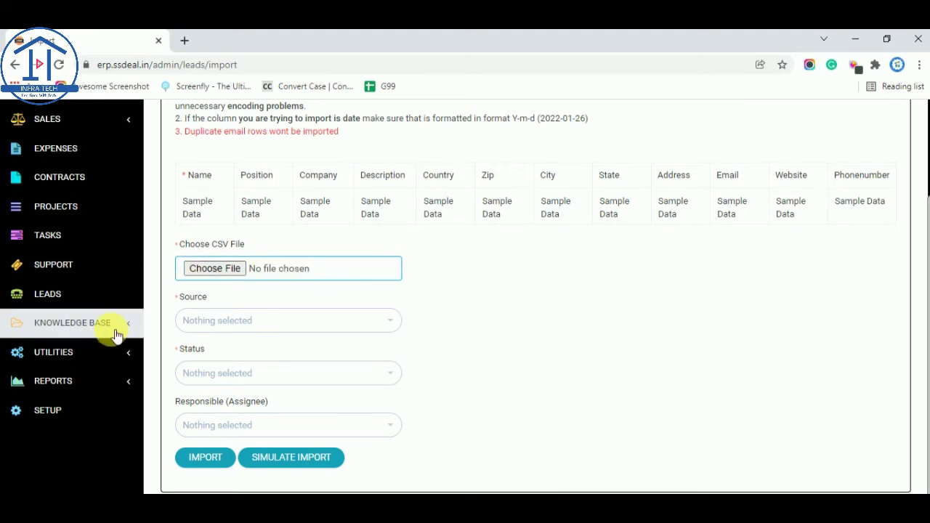
{"action": "scroll", "coordinate": [218, 371], "scroll_direction": "up", "scroll_amount": 2}
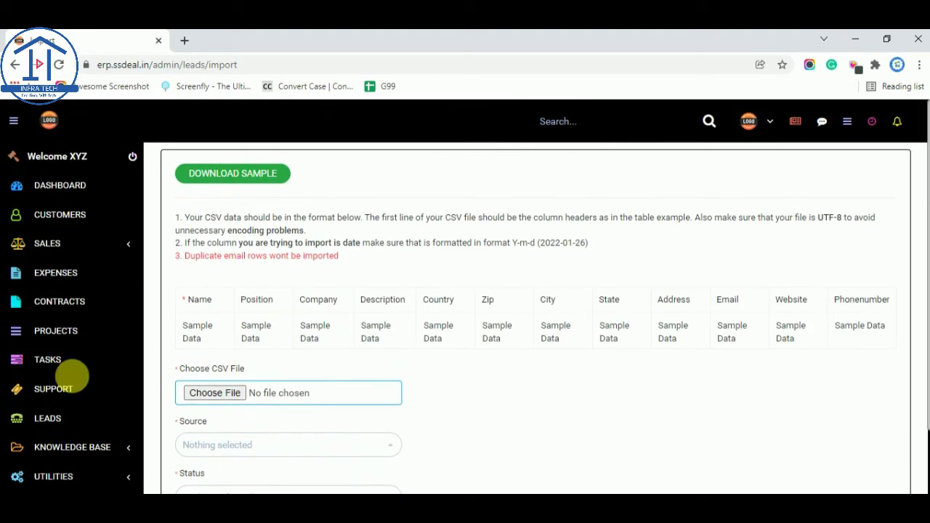
{"action": "scroll", "coordinate": [76, 402], "scroll_direction": "down", "scroll_amount": 2}
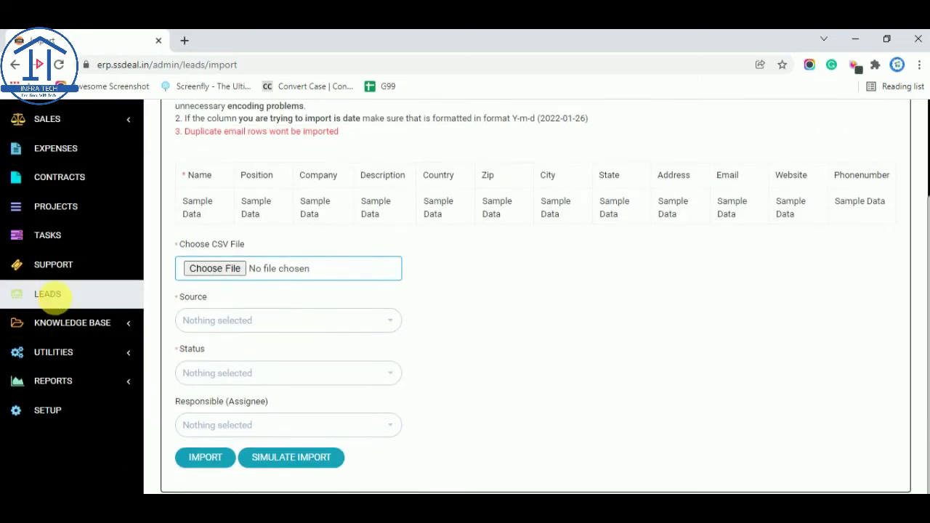
{"action": "left_click", "coordinate": [48, 294]}
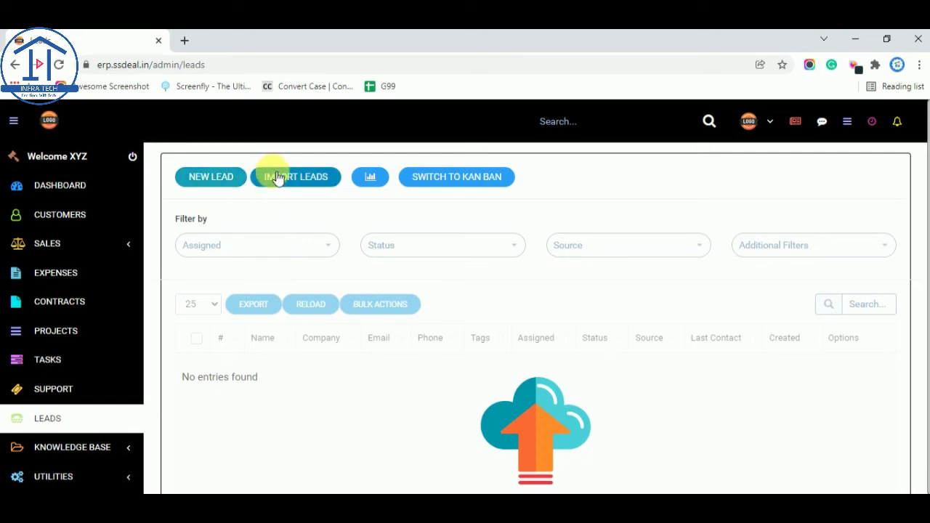
{"action": "left_click", "coordinate": [233, 178]}
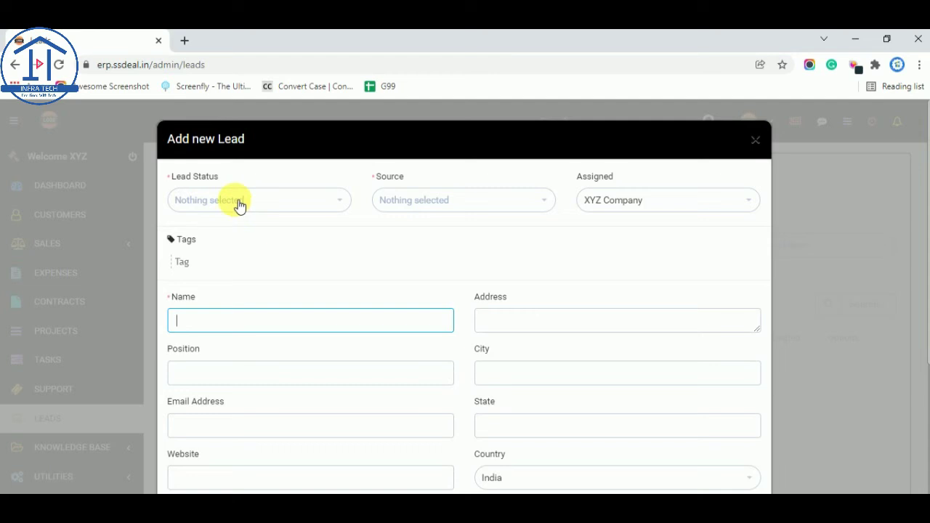
{"action": "left_click", "coordinate": [233, 209]}
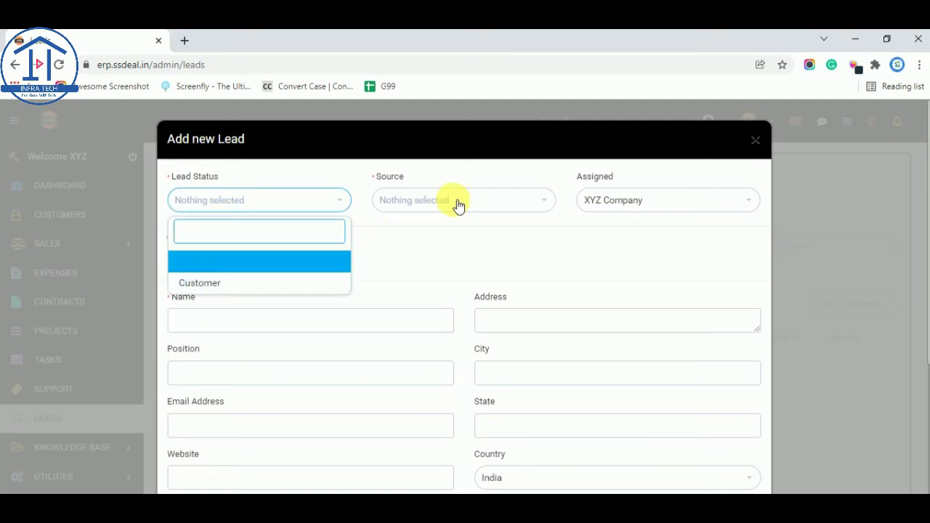
{"action": "left_click", "coordinate": [436, 200]}
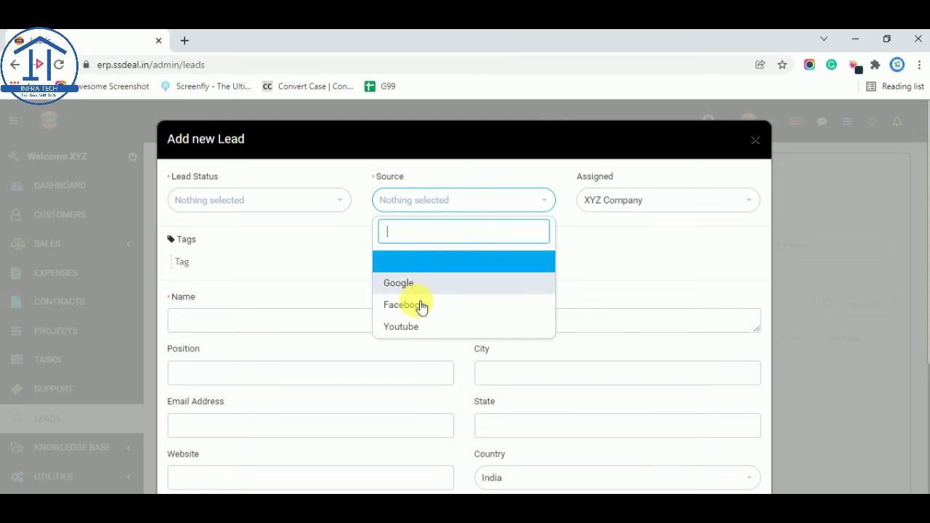
{"action": "left_click", "coordinate": [638, 206]}
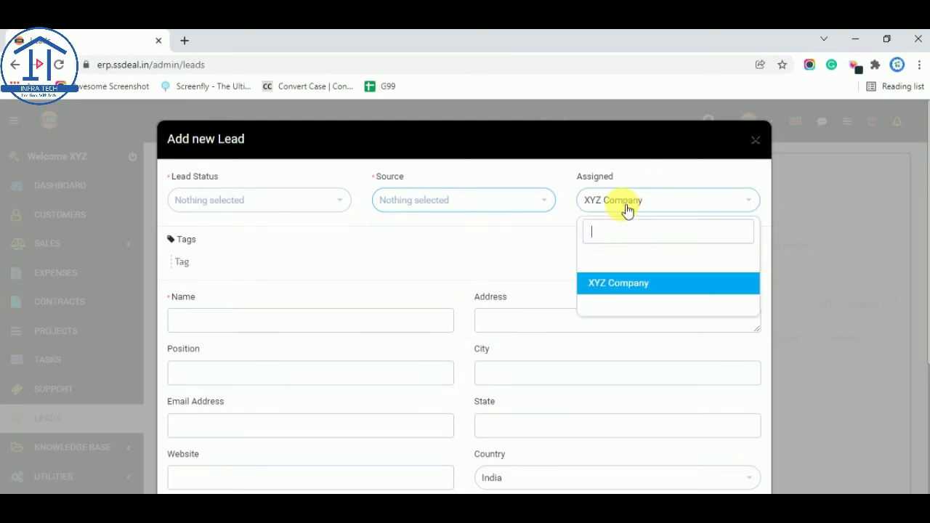
{"action": "left_click", "coordinate": [628, 210]}
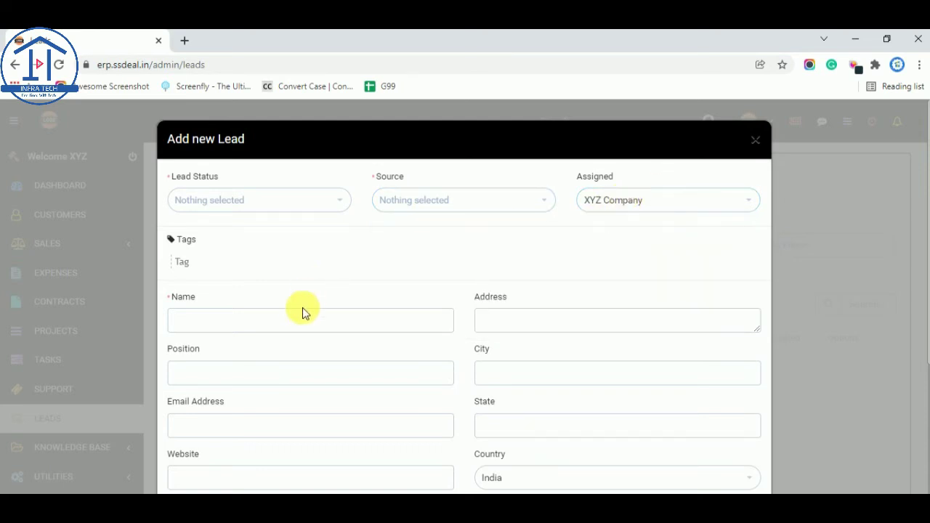
{"action": "left_click", "coordinate": [247, 320]}
{"action": "left_click", "coordinate": [326, 283]}
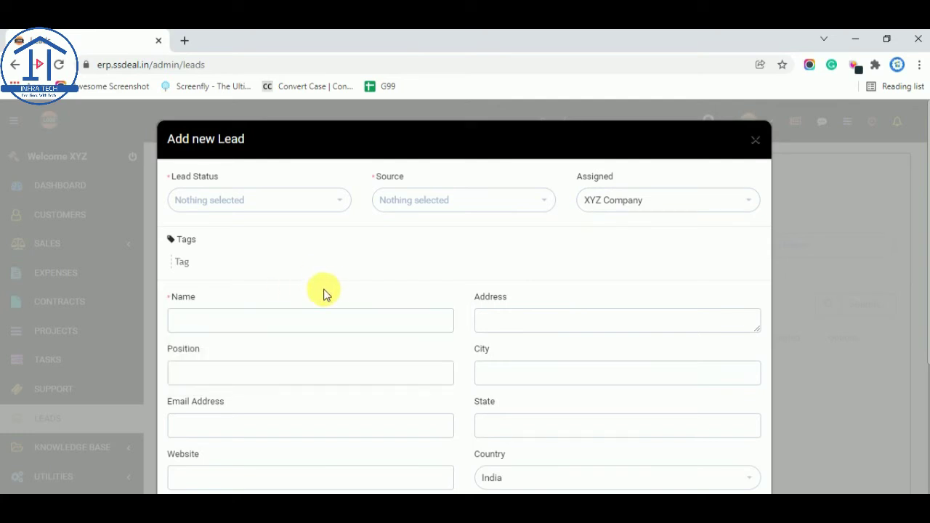
{"action": "scroll", "coordinate": [326, 282], "scroll_direction": "down", "scroll_amount": 2}
{"action": "scroll", "coordinate": [380, 237], "scroll_direction": "down", "scroll_amount": 2}
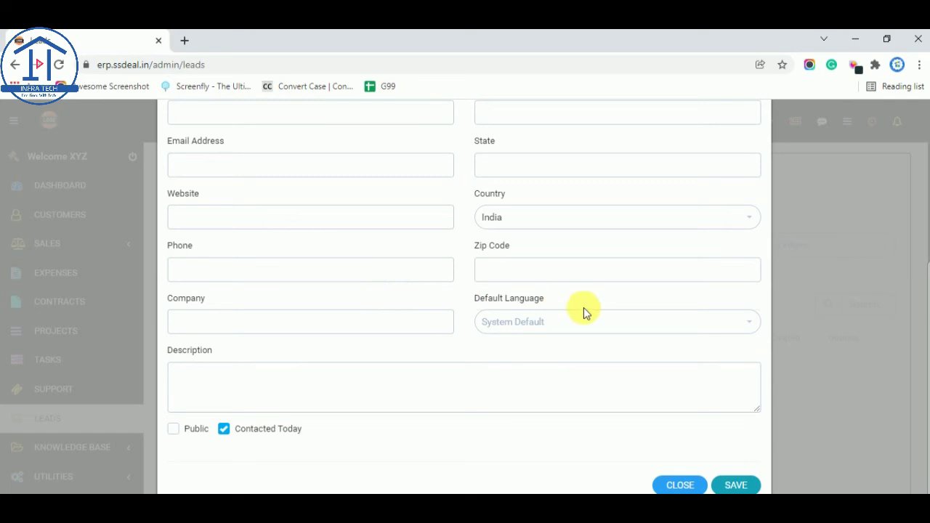
{"action": "scroll", "coordinate": [584, 308], "scroll_direction": "up", "scroll_amount": 2}
{"action": "scroll", "coordinate": [523, 406], "scroll_direction": "down", "scroll_amount": 2}
{"action": "left_click", "coordinate": [676, 486]}
Expand Knowledge Base and Utilities, view the Media file manager, then go to Bulk PDF Export
{"action": "scroll", "coordinate": [109, 363], "scroll_direction": "down", "scroll_amount": 1}
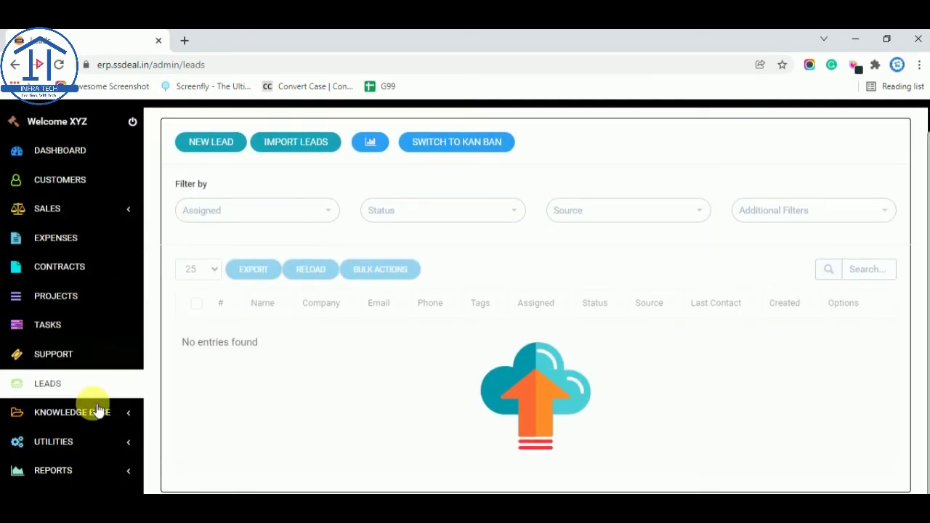
{"action": "left_click", "coordinate": [45, 417]}
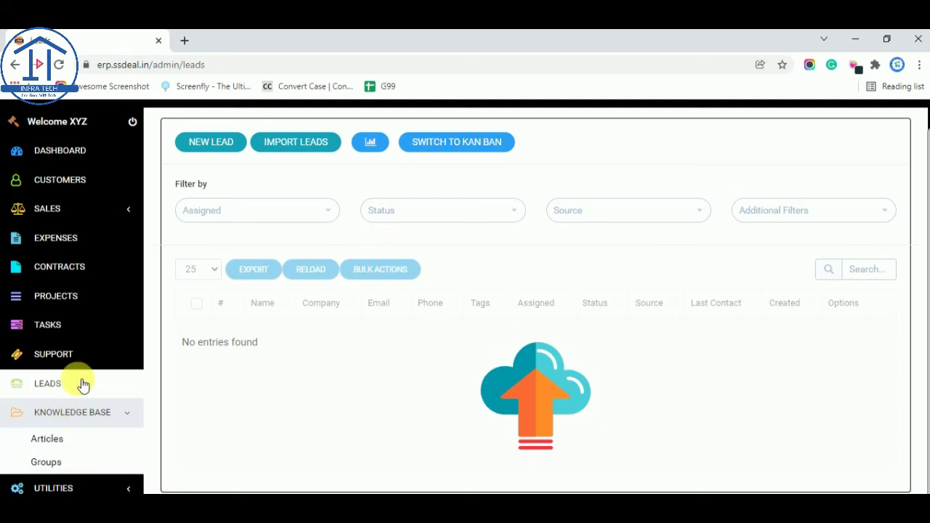
{"action": "scroll", "coordinate": [83, 371], "scroll_direction": "down", "scroll_amount": 1}
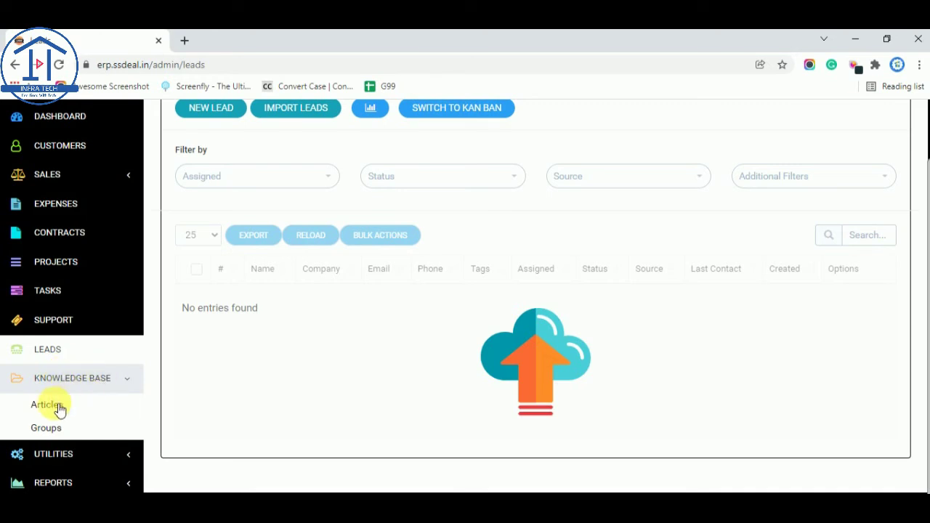
{"action": "left_click", "coordinate": [66, 453]}
{"action": "scroll", "coordinate": [76, 320], "scroll_direction": "down", "scroll_amount": 3}
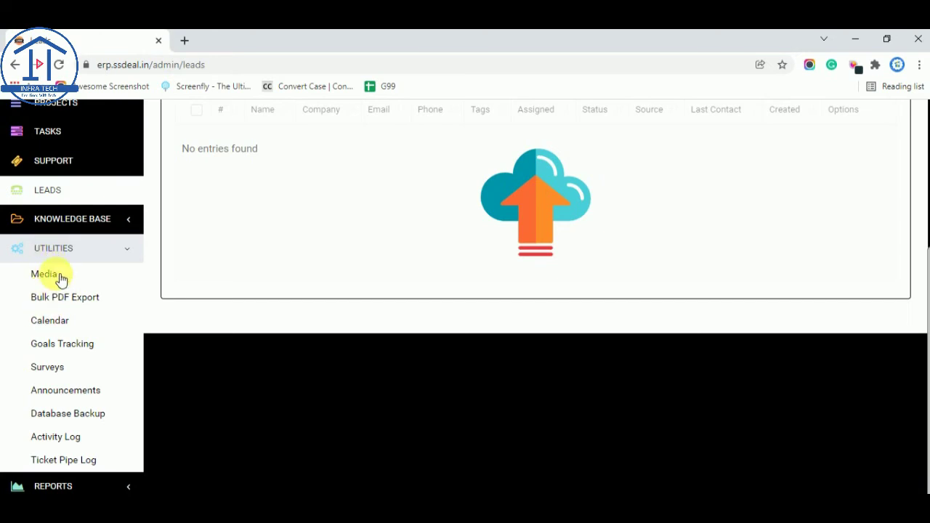
{"action": "left_click", "coordinate": [44, 274]}
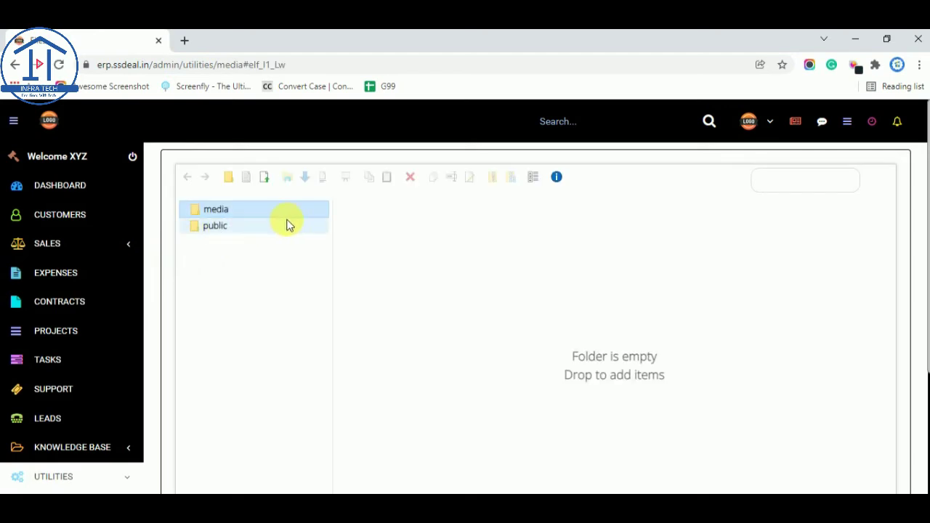
{"action": "scroll", "coordinate": [36, 356], "scroll_direction": "down", "scroll_amount": 3}
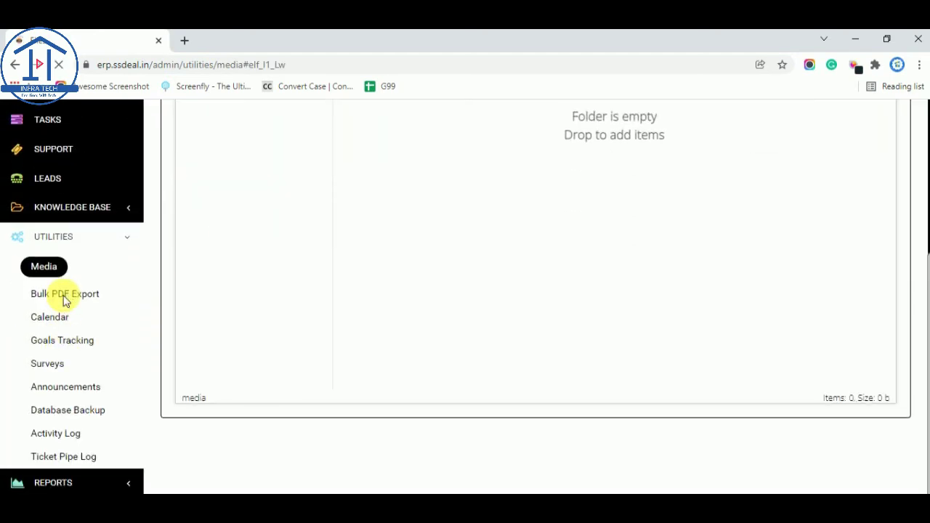
{"action": "left_click", "coordinate": [64, 294]}
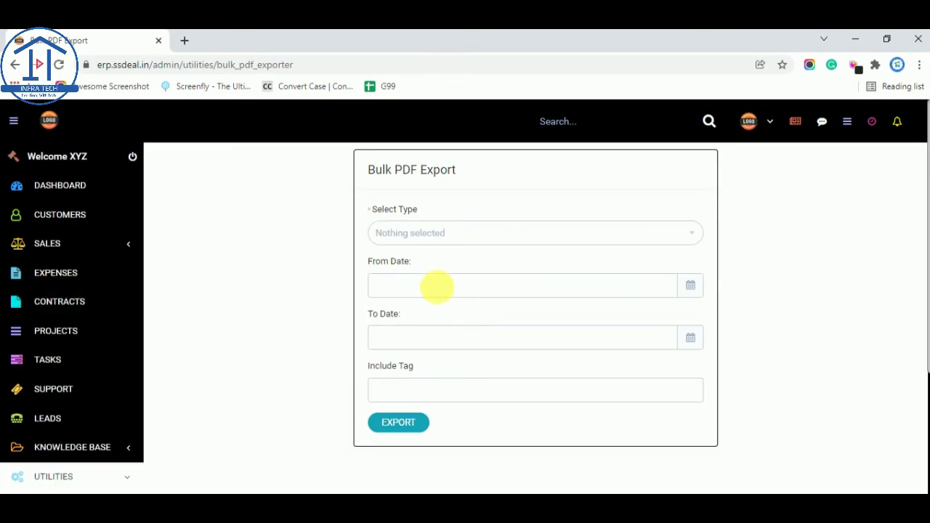
Set the export type to Invoices, leaving the From and To dates empty
{"action": "left_click", "coordinate": [505, 240]}
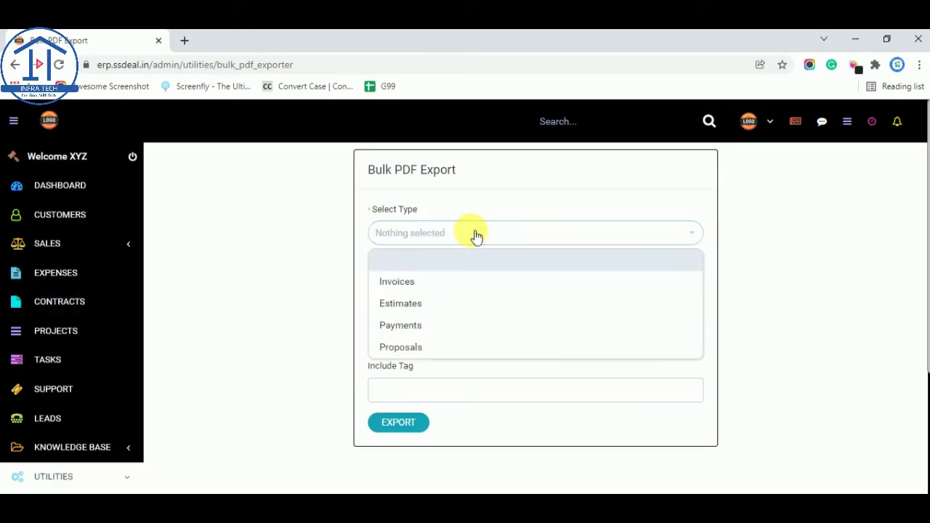
{"action": "left_click", "coordinate": [428, 290]}
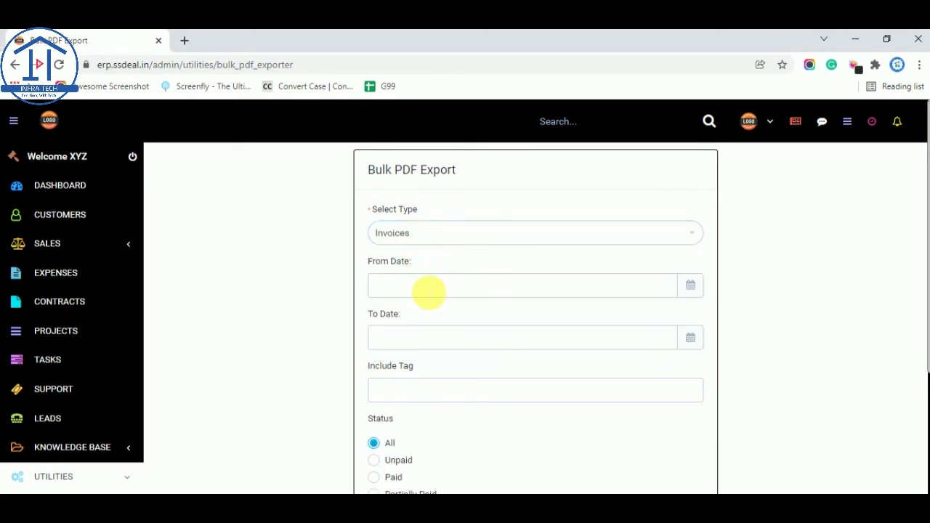
{"action": "left_click", "coordinate": [427, 288]}
{"action": "left_click", "coordinate": [449, 286]}
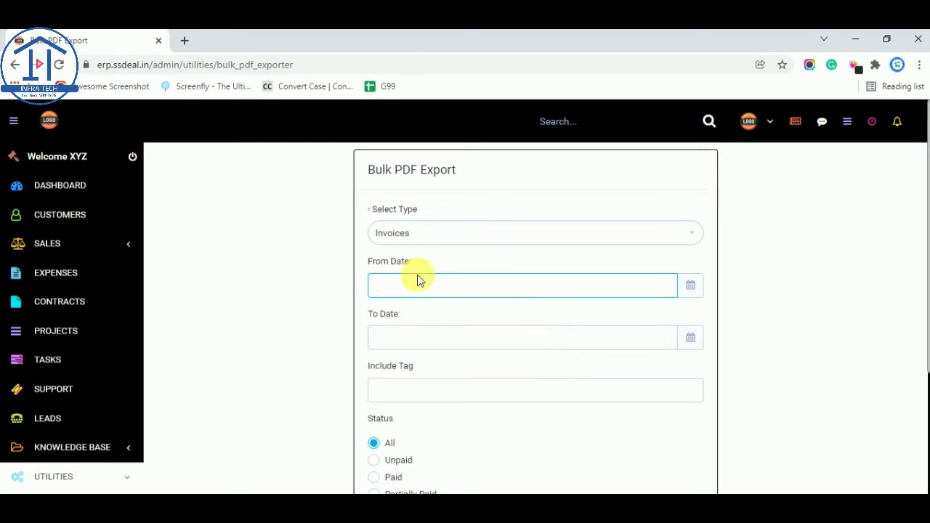
{"action": "left_click", "coordinate": [426, 338]}
{"action": "left_click", "coordinate": [422, 324]}
Scroll down to the Status options, then go to the Calendar utility
{"action": "scroll", "coordinate": [422, 377], "scroll_direction": "down", "scroll_amount": 3}
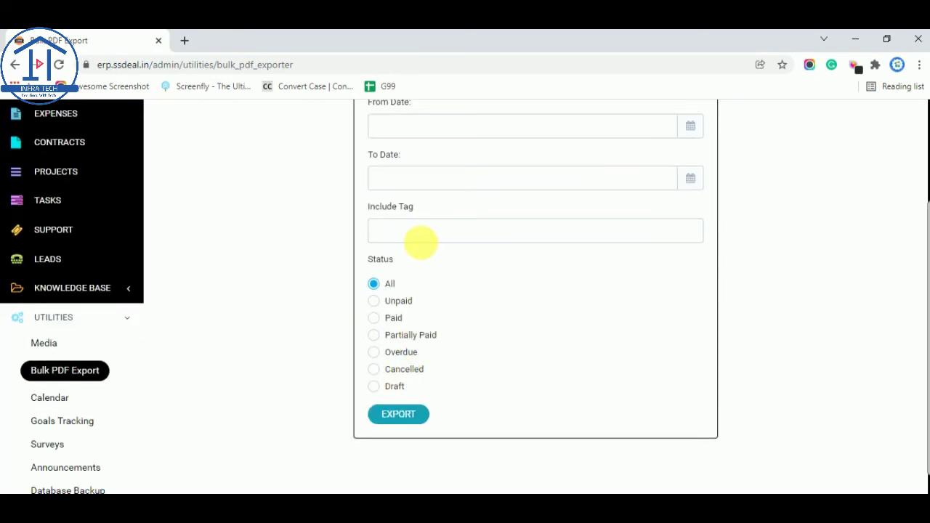
{"action": "scroll", "coordinate": [473, 291], "scroll_direction": "up", "scroll_amount": 3}
{"action": "scroll", "coordinate": [466, 334], "scroll_direction": "down", "scroll_amount": 3}
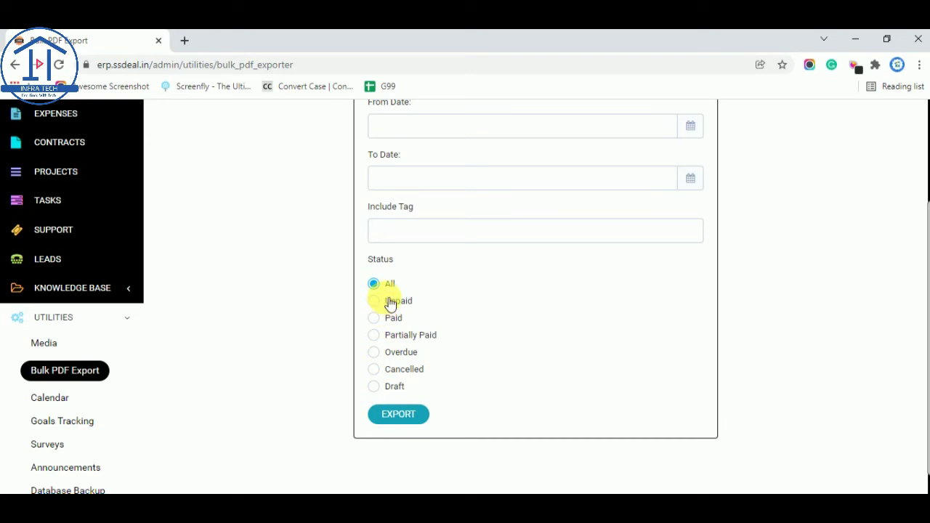
{"action": "left_click", "coordinate": [63, 399]}
Confirm leaving the export page, then browse the empty Calendar, Goals Tracking and Surveys pages
{"action": "left_click", "coordinate": [535, 143]}
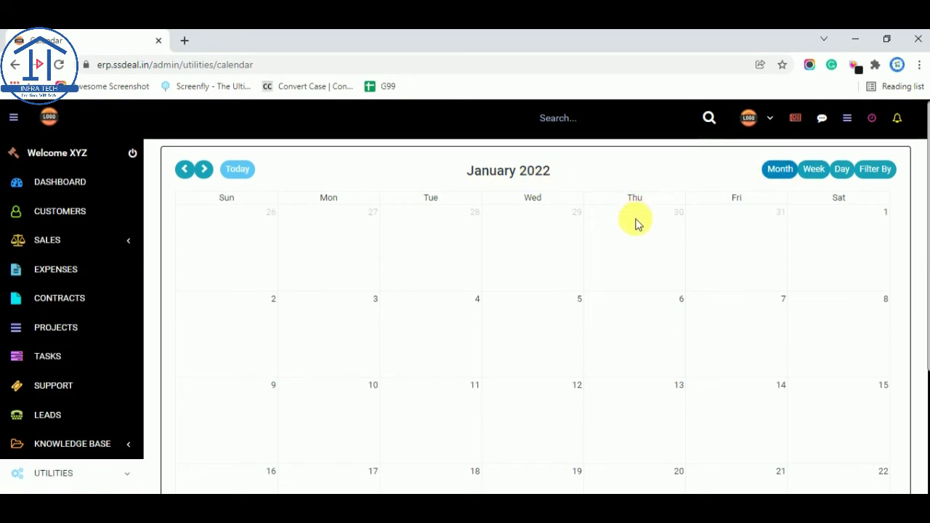
{"action": "scroll", "coordinate": [636, 223], "scroll_direction": "down", "scroll_amount": 3}
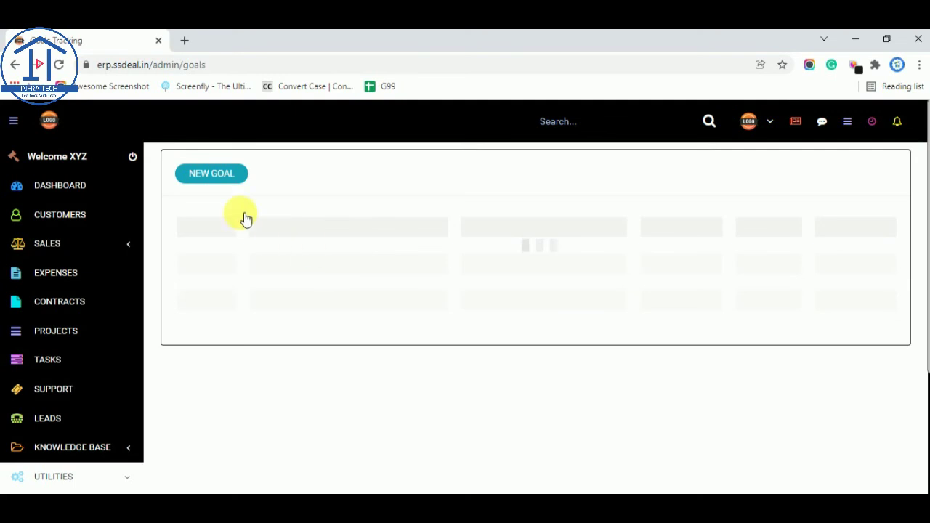
{"action": "scroll", "coordinate": [180, 348], "scroll_direction": "down", "scroll_amount": 2}
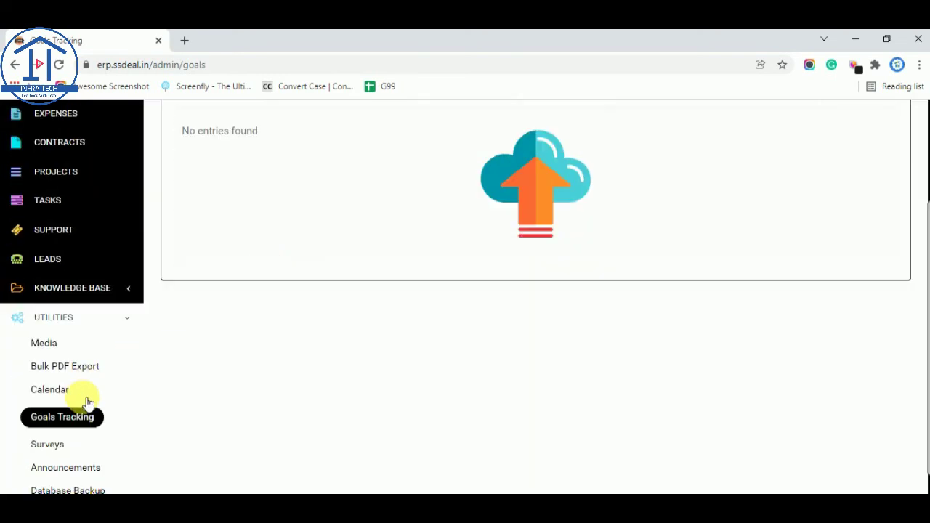
{"action": "scroll", "coordinate": [87, 403], "scroll_direction": "down", "scroll_amount": 1}
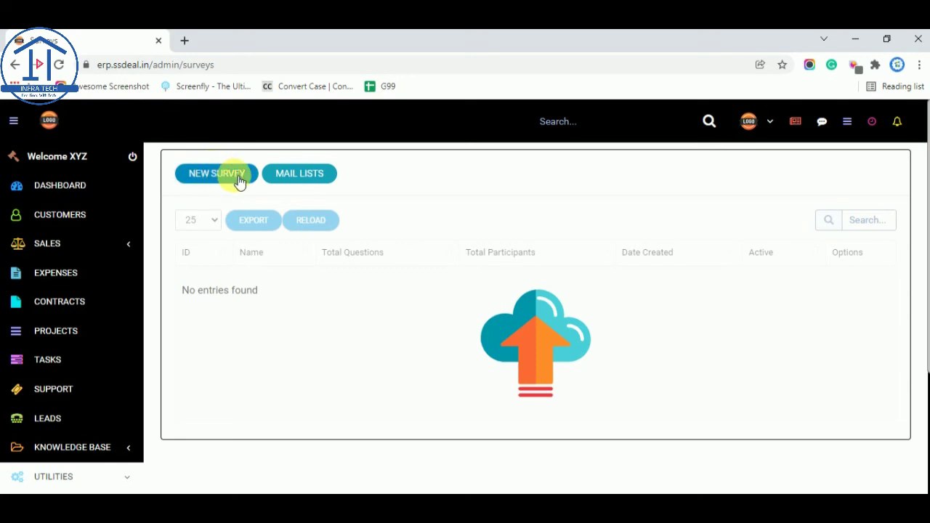
{"action": "scroll", "coordinate": [94, 349], "scroll_direction": "down", "scroll_amount": 3}
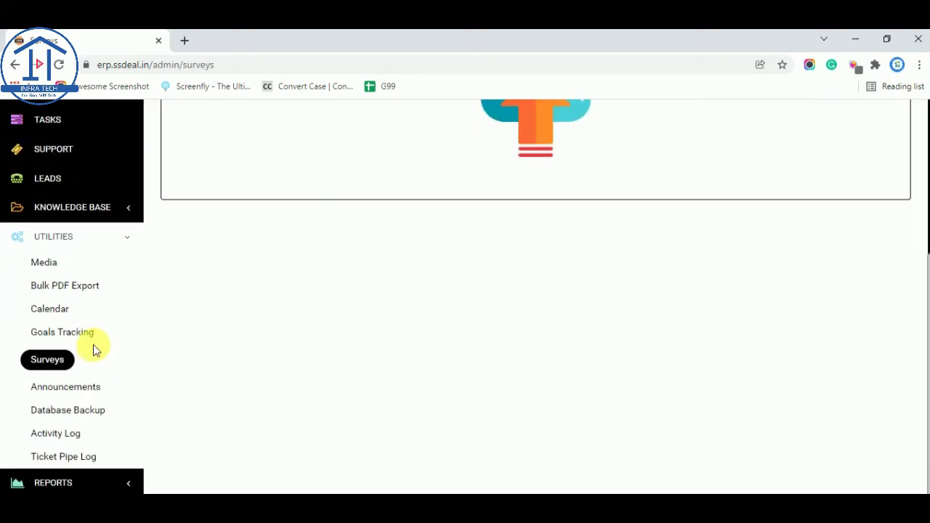
View the empty Announcements page, then scroll through the empty Database Backup list
{"action": "left_click", "coordinate": [88, 386]}
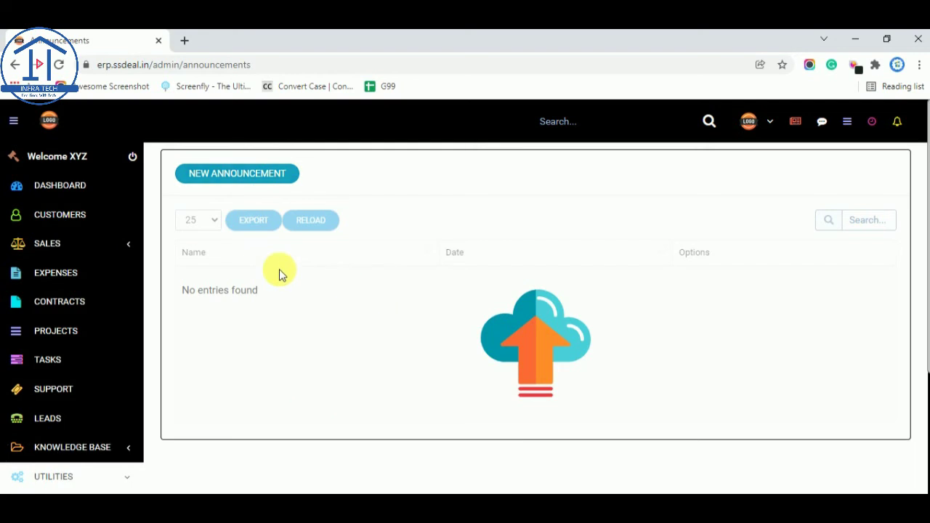
{"action": "scroll", "coordinate": [22, 312], "scroll_direction": "down", "scroll_amount": 3}
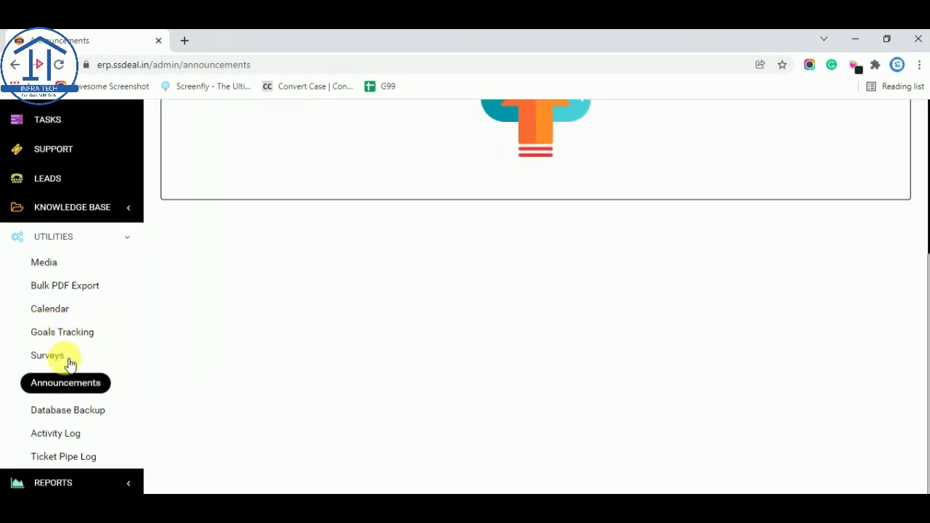
{"action": "left_click", "coordinate": [72, 414]}
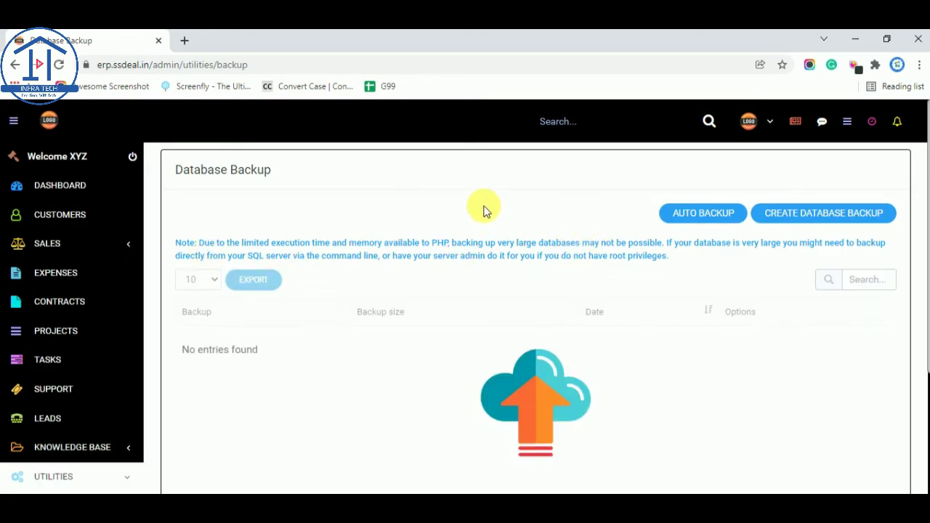
{"action": "scroll", "coordinate": [104, 360], "scroll_direction": "down", "scroll_amount": 2}
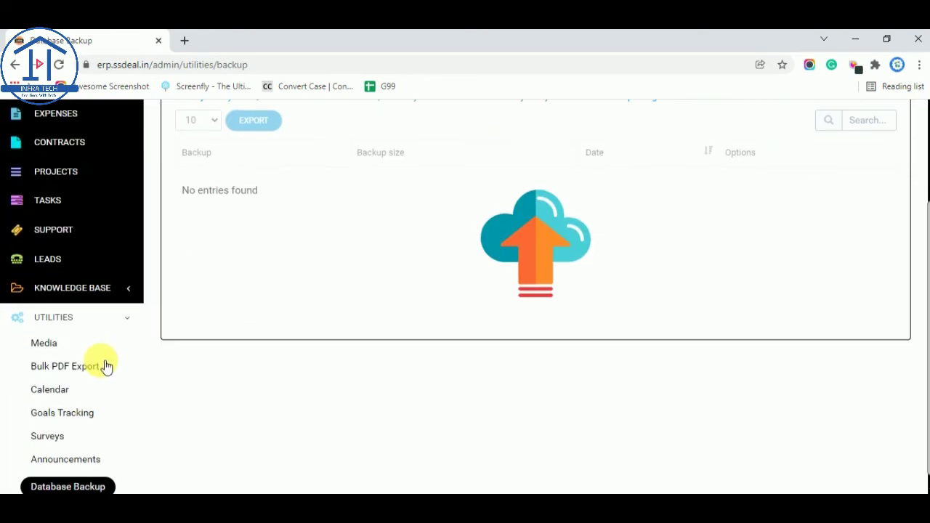
{"action": "scroll", "coordinate": [98, 376], "scroll_direction": "down", "scroll_amount": 1}
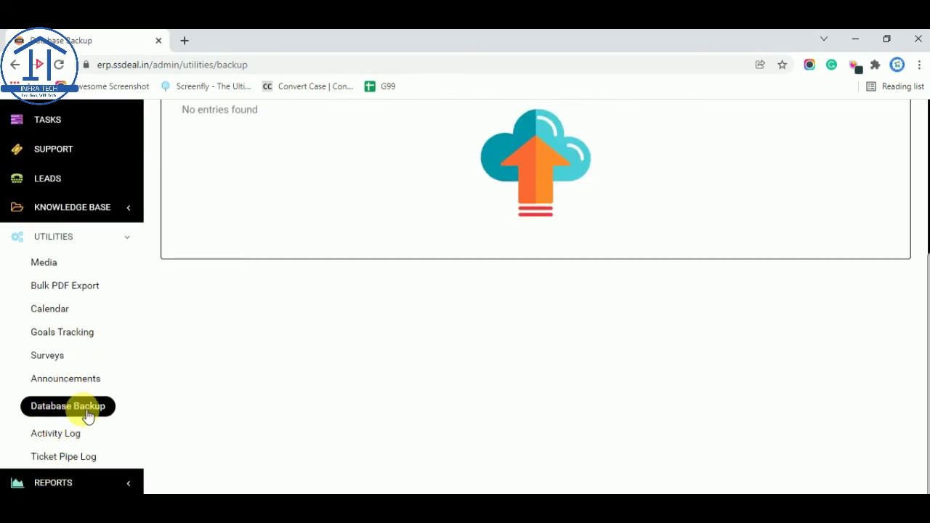
Generate the Sales Invoices Report showing INV-2022/000002 unpaid, then the empty Items Report
{"action": "left_click", "coordinate": [86, 482]}
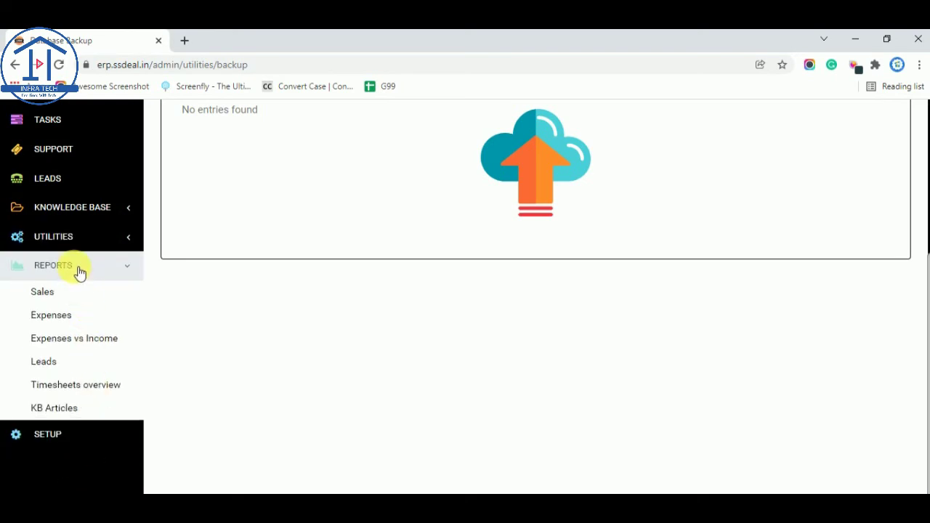
{"action": "left_click", "coordinate": [45, 292]}
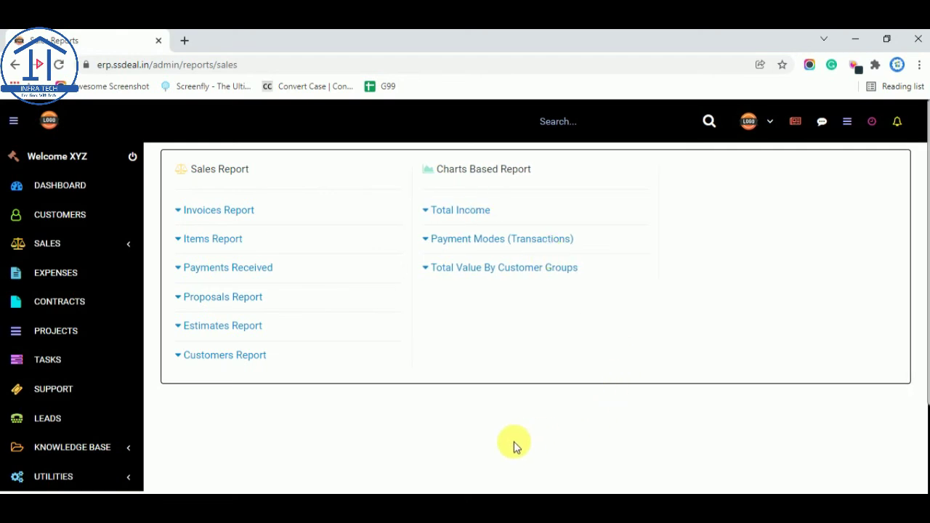
{"action": "left_click", "coordinate": [196, 210]}
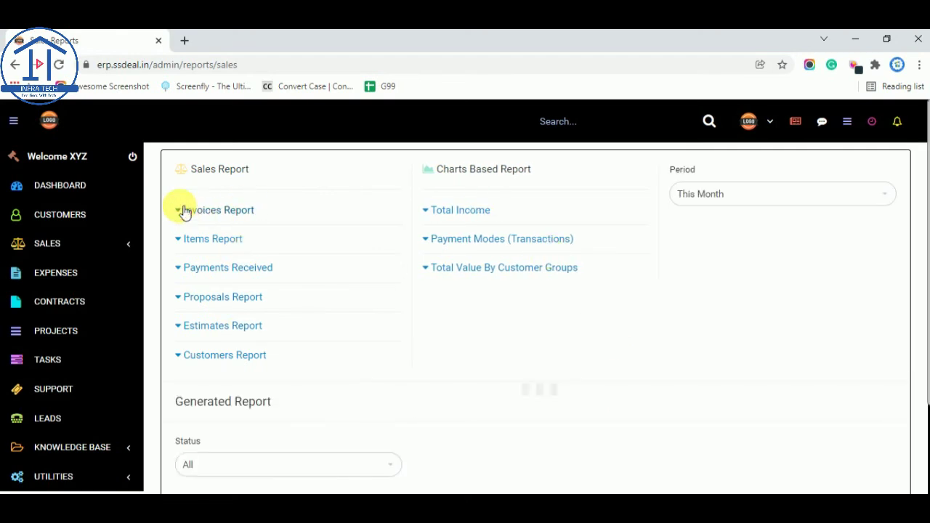
{"action": "scroll", "coordinate": [322, 237], "scroll_direction": "down", "scroll_amount": 5}
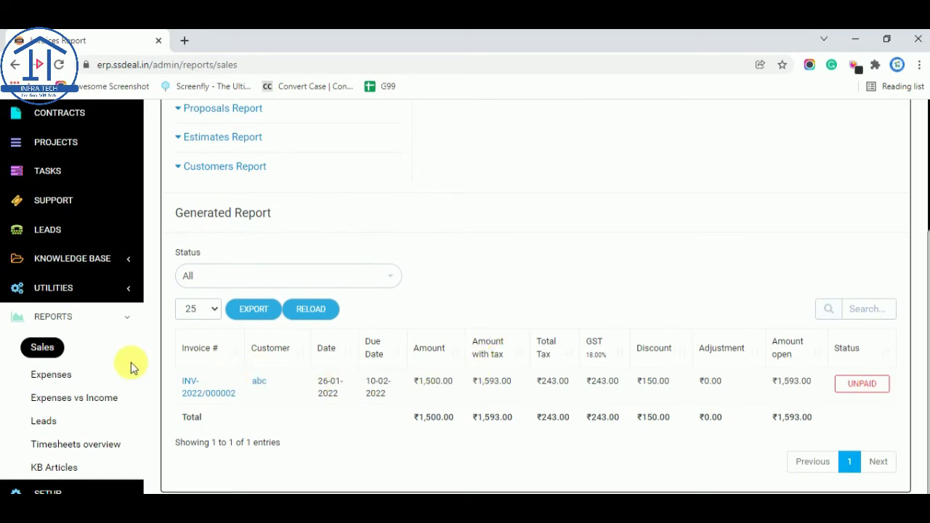
{"action": "scroll", "coordinate": [386, 208], "scroll_direction": "up", "scroll_amount": 3}
{"action": "scroll", "coordinate": [386, 210], "scroll_direction": "down", "scroll_amount": 2}
{"action": "scroll", "coordinate": [385, 225], "scroll_direction": "up", "scroll_amount": 3}
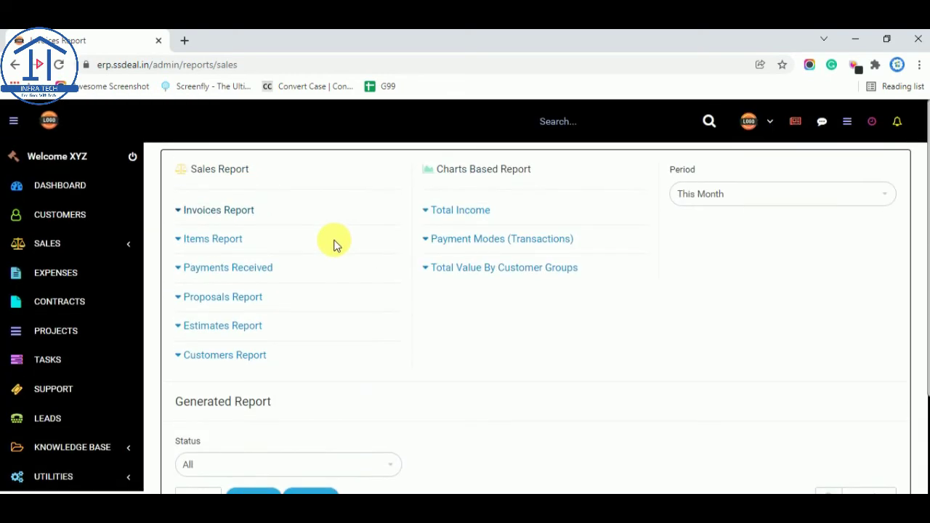
{"action": "left_click", "coordinate": [225, 240]}
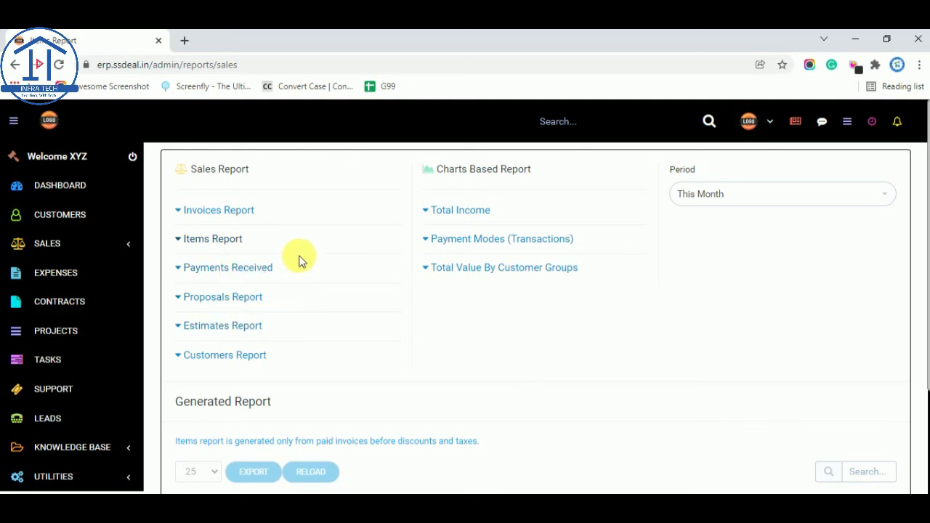
{"action": "scroll", "coordinate": [291, 262], "scroll_direction": "down", "scroll_amount": 3}
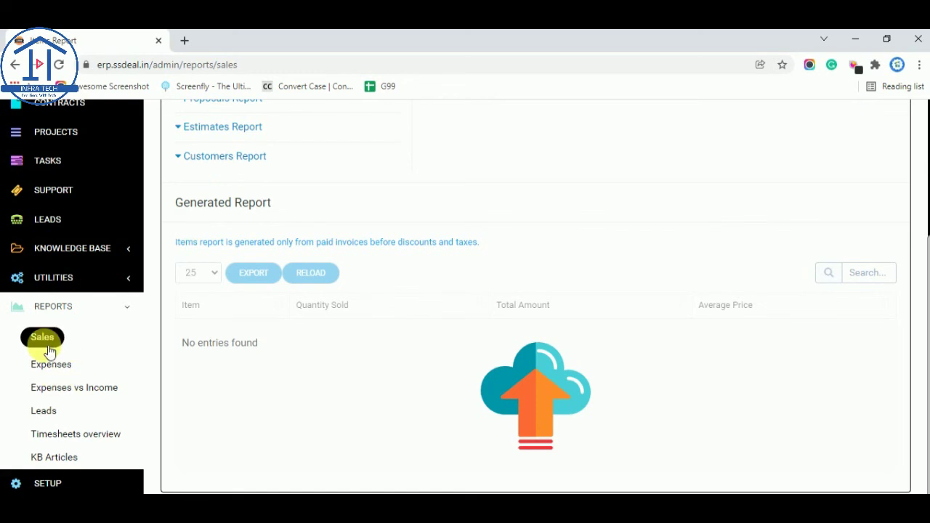
Browse the Expenses and Expenses vs Income reports, then scroll through the Leads report charts
{"action": "left_click", "coordinate": [64, 367]}
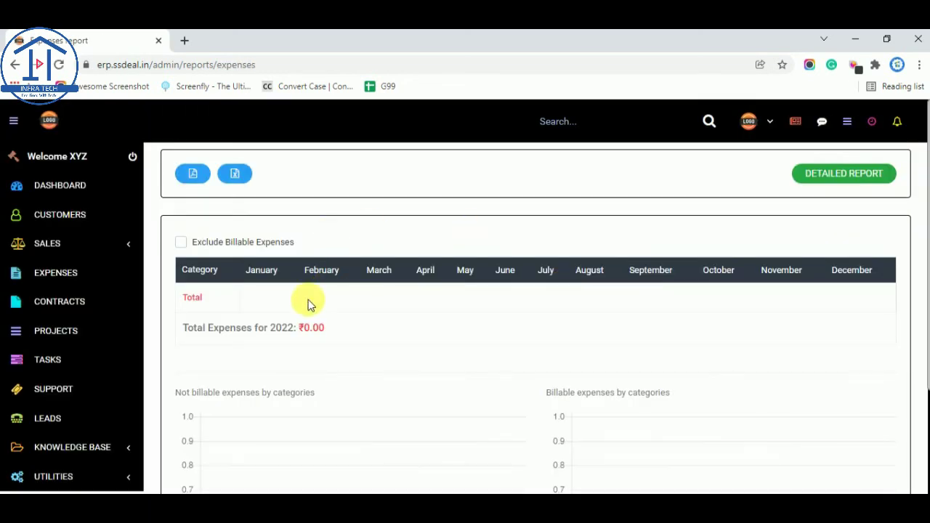
{"action": "scroll", "coordinate": [283, 287], "scroll_direction": "down", "scroll_amount": 2}
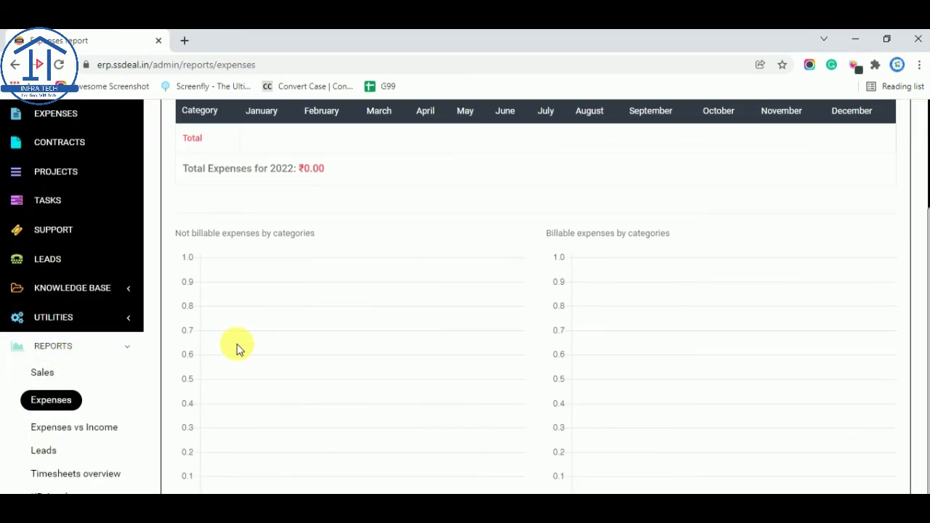
{"action": "left_click", "coordinate": [99, 432]}
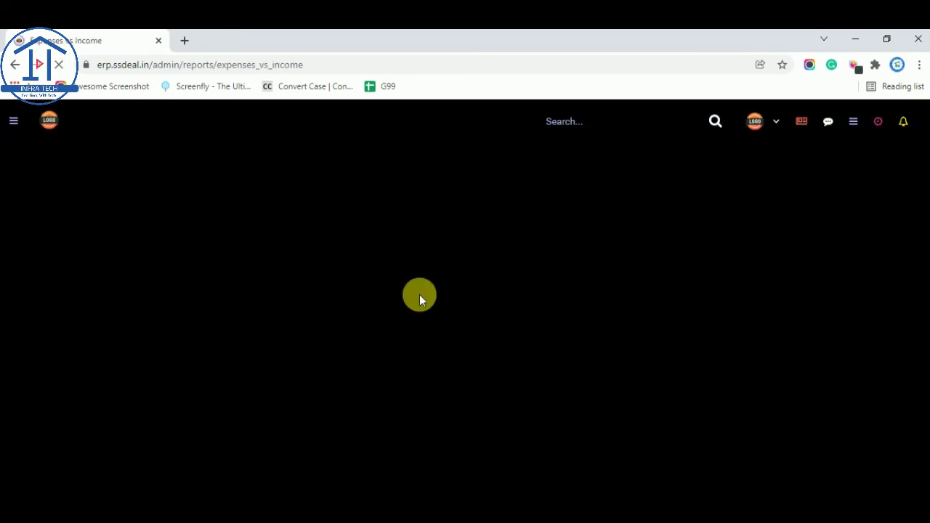
{"action": "scroll", "coordinate": [457, 255], "scroll_direction": "down", "scroll_amount": 3}
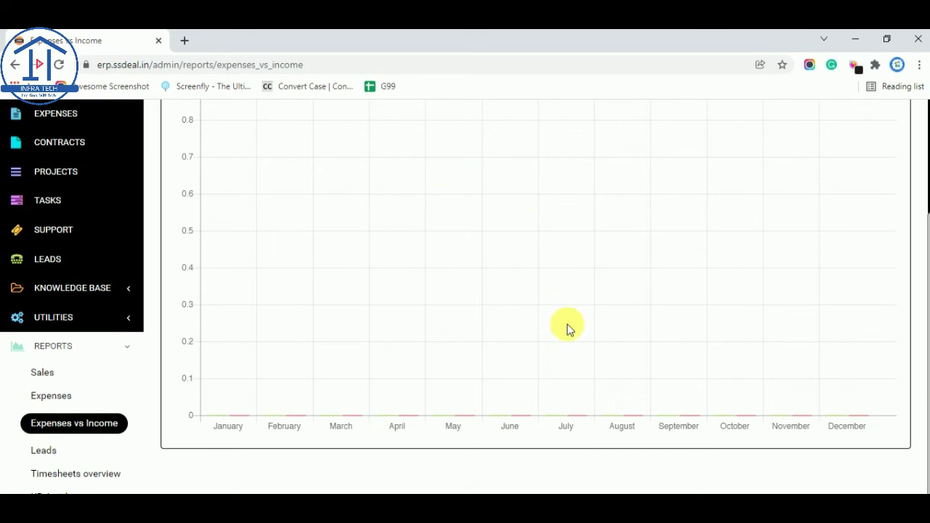
{"action": "left_click", "coordinate": [80, 440]}
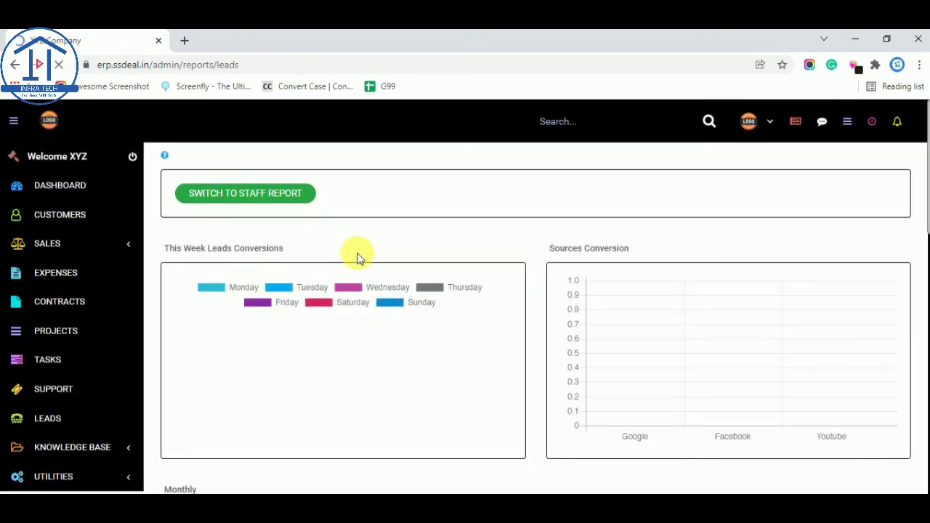
{"action": "scroll", "coordinate": [357, 255], "scroll_direction": "down", "scroll_amount": 3}
{"action": "scroll", "coordinate": [355, 249], "scroll_direction": "down", "scroll_amount": 3}
{"action": "scroll", "coordinate": [362, 245], "scroll_direction": "up", "scroll_amount": 5}
{"action": "scroll", "coordinate": [362, 310], "scroll_direction": "down", "scroll_amount": 4}
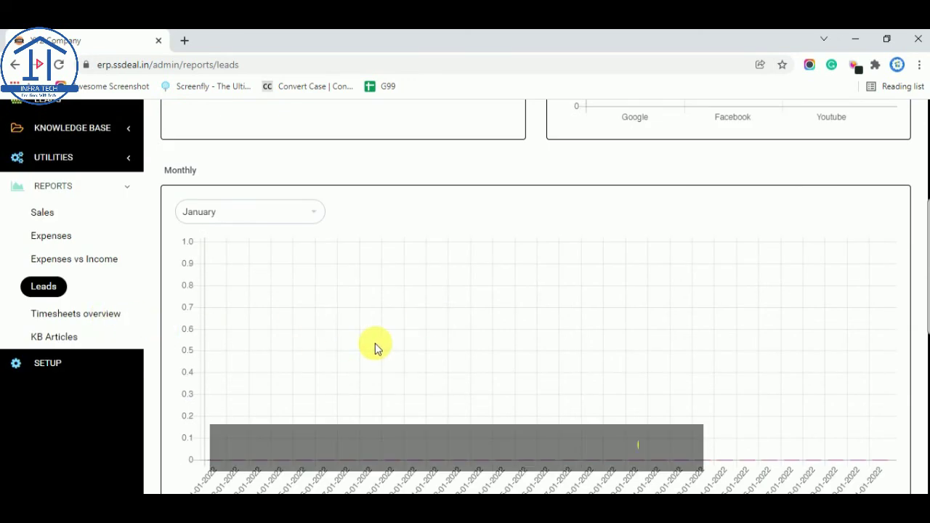
{"action": "scroll", "coordinate": [185, 356], "scroll_direction": "up", "scroll_amount": 4}
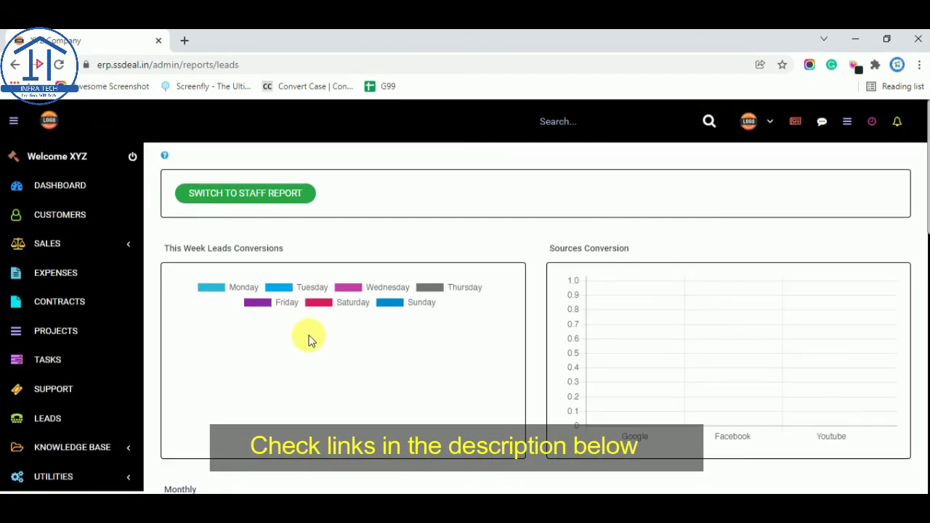